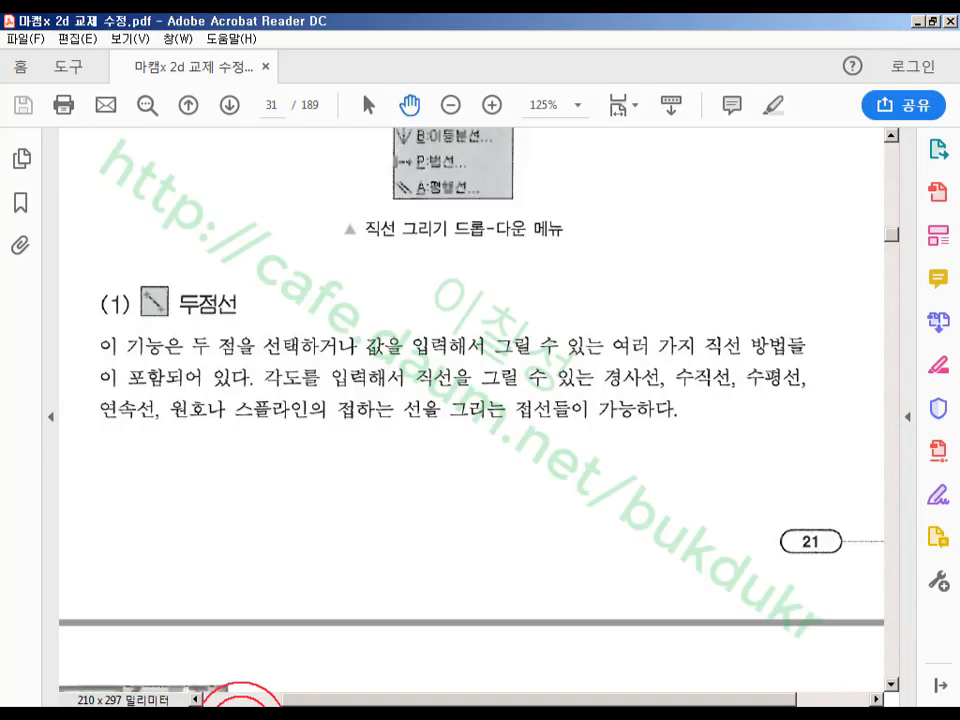
Switch to Mastercam and draw a two-point line about 134 mm long, inclined about 3°, above the group of circles.
{"action": "scroll", "coordinate": [467, 516], "scroll_direction": "down", "scroll_amount": 3}
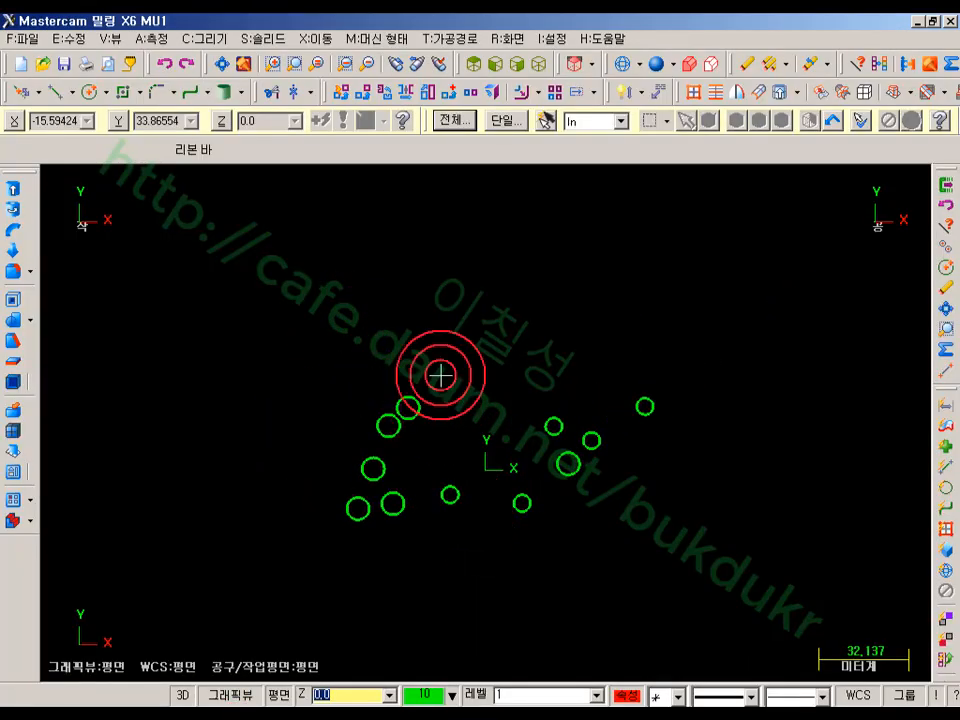
{"action": "scroll", "coordinate": [439, 373], "scroll_direction": "up", "scroll_amount": 1}
{"action": "left_click", "coordinate": [58, 96]}
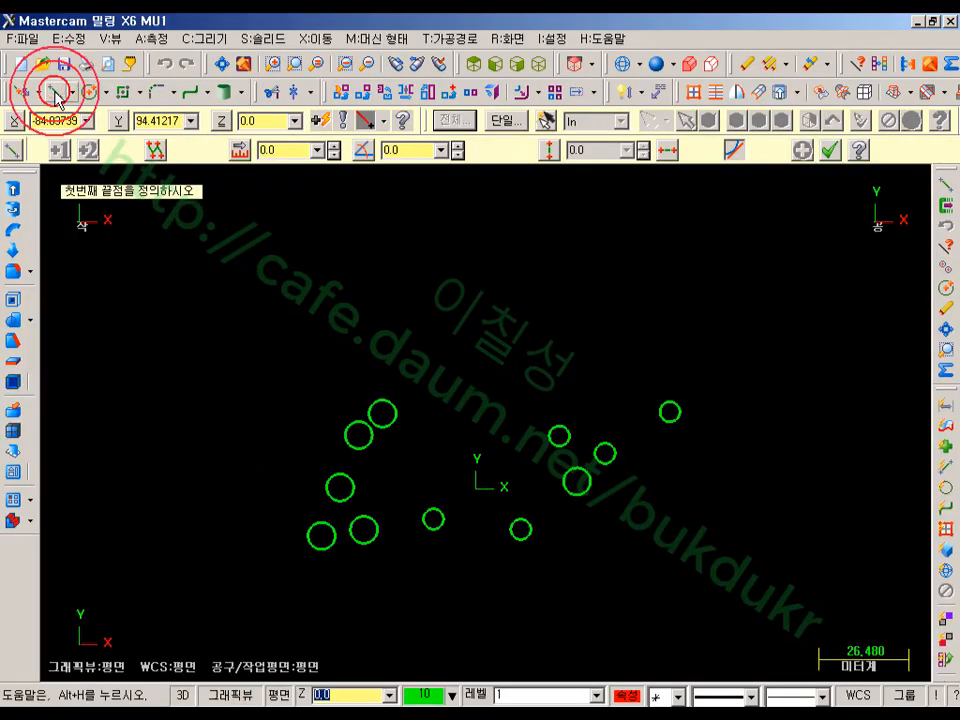
{"action": "left_click", "coordinate": [264, 356]}
{"action": "left_click", "coordinate": [718, 333]}
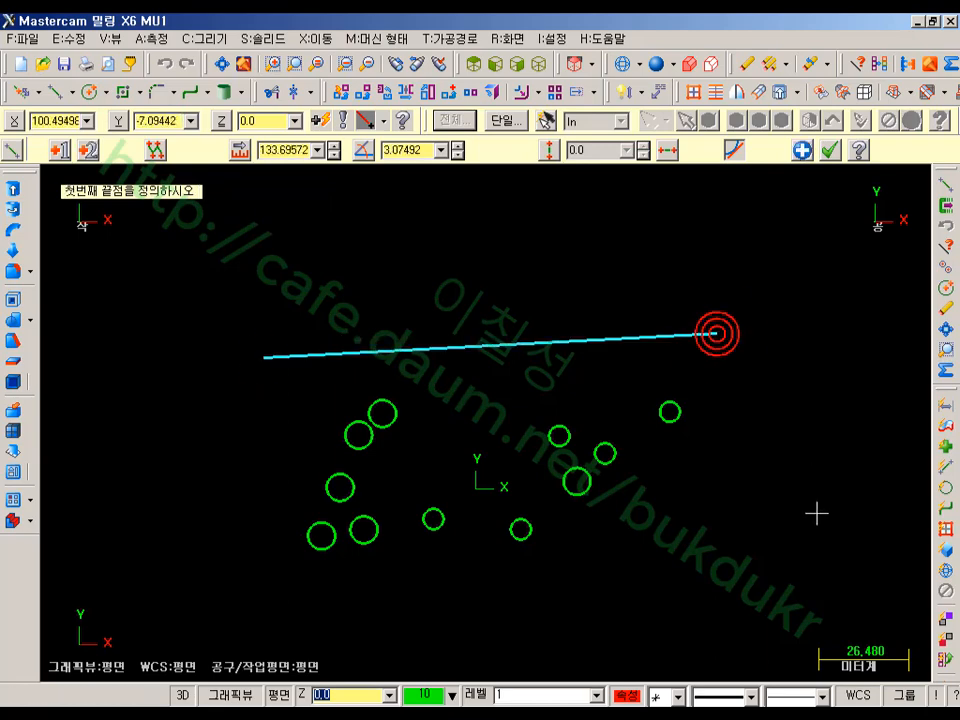
Draw a horizontal line about 137 mm long above the slanted line and a vertical line about 133 mm long beside it.
{"action": "scroll", "coordinate": [430, 430], "scroll_direction": "down", "scroll_amount": 1}
{"action": "left_click", "coordinate": [351, 295]}
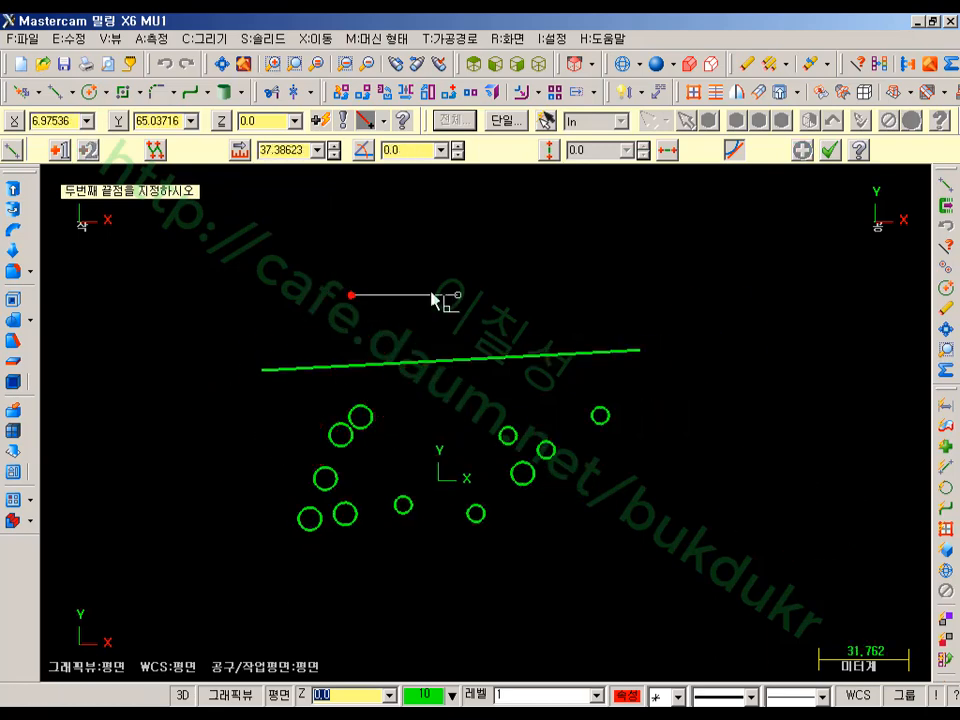
{"action": "left_click", "coordinate": [730, 294]}
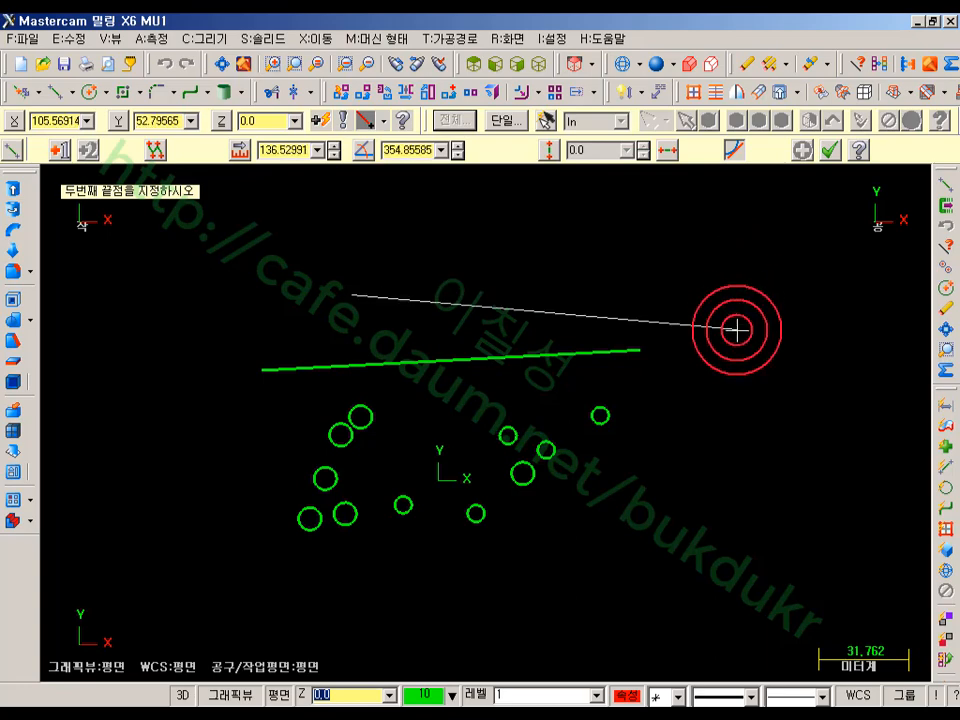
{"action": "left_click", "coordinate": [740, 296]}
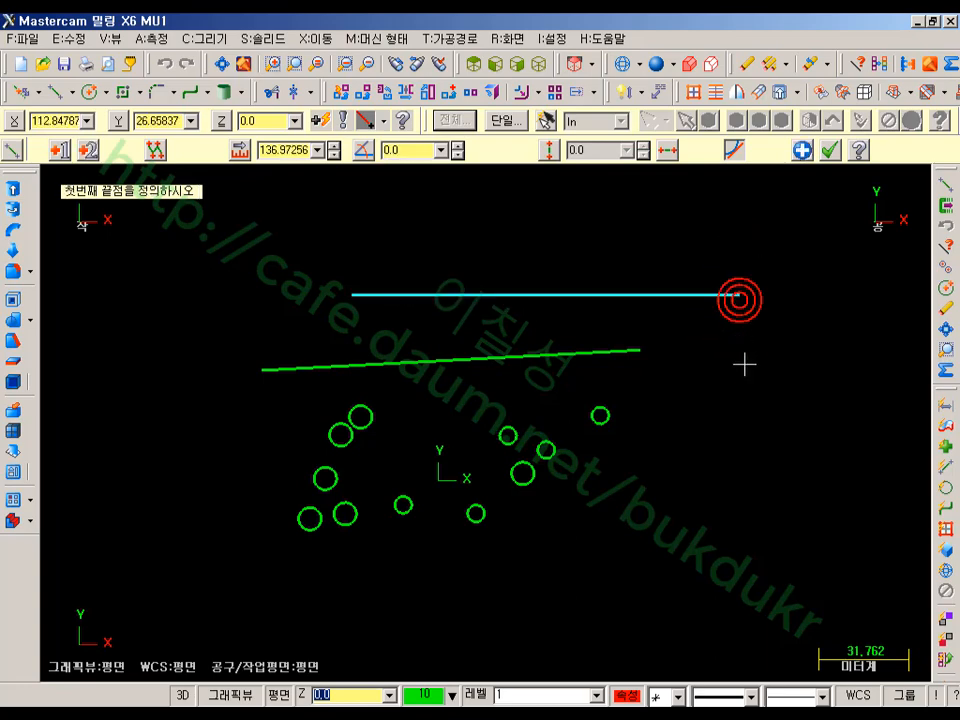
{"action": "left_click", "coordinate": [743, 189]}
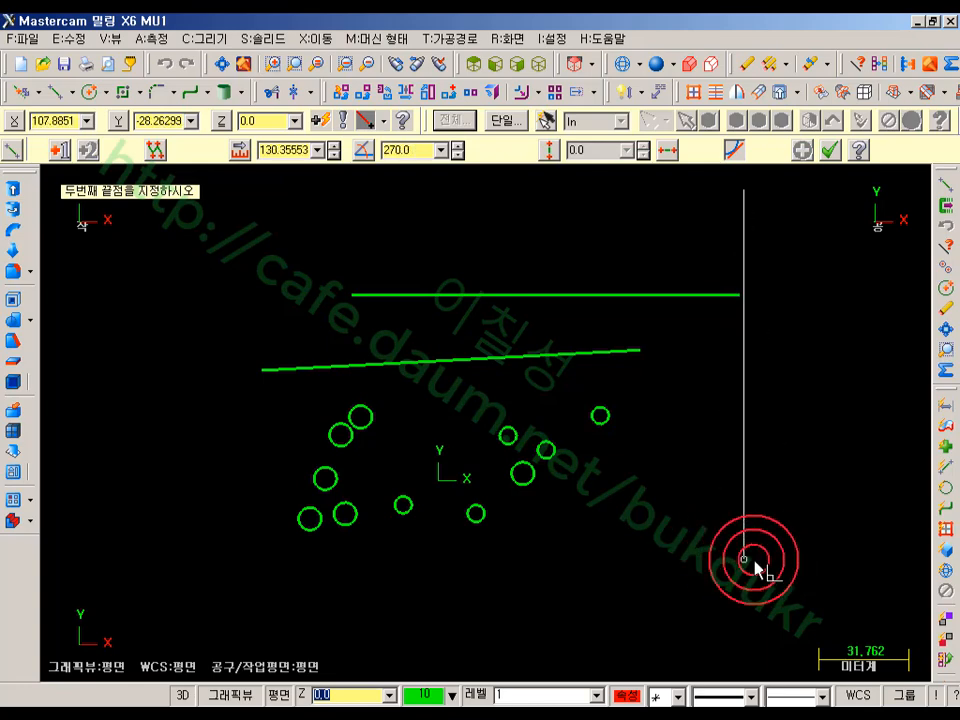
{"action": "left_click", "coordinate": [754, 561]}
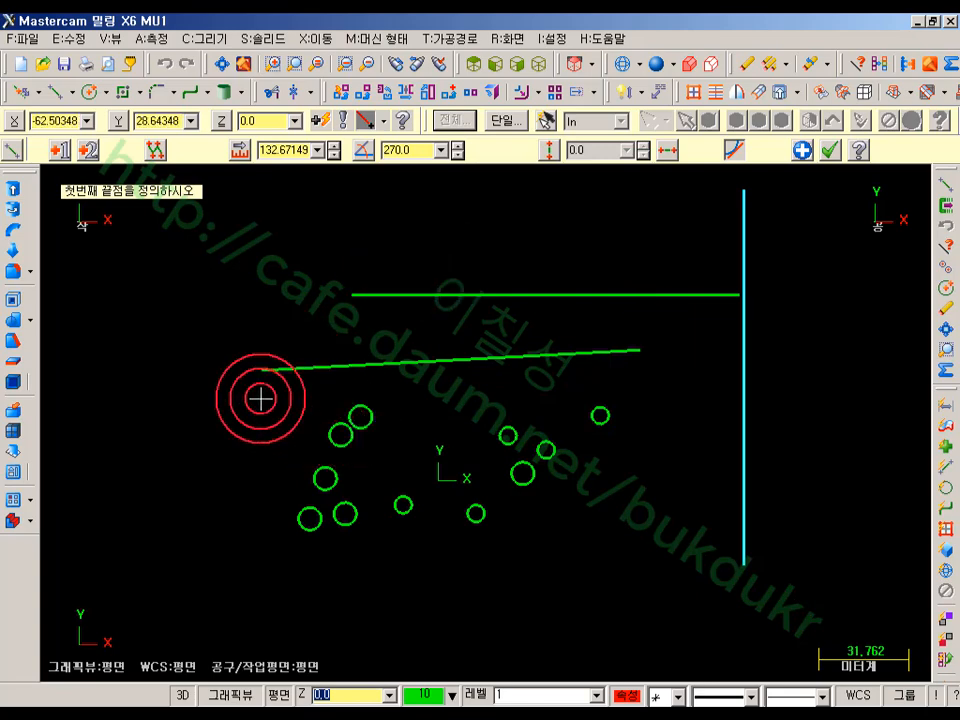
Draw a line from the centre of the uppermost left circle to the centre of the farthest right circle, using arc-centre snaps.
{"action": "scroll", "coordinate": [405, 420], "scroll_direction": "up", "scroll_amount": 2}
{"action": "scroll", "coordinate": [340, 425], "scroll_direction": "down", "scroll_amount": 1}
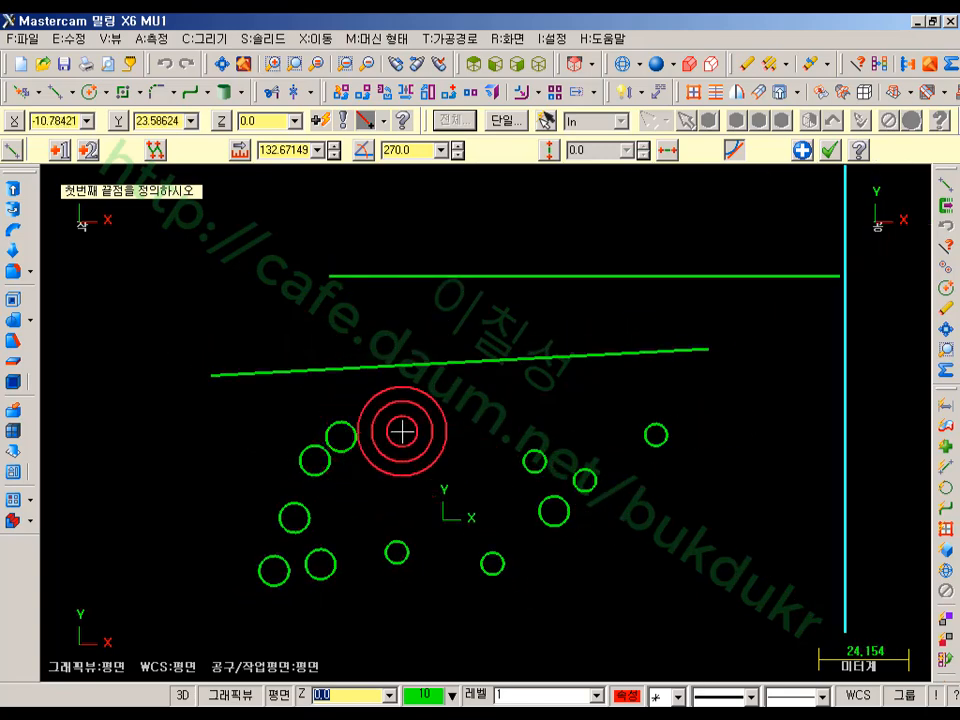
{"action": "left_click", "coordinate": [366, 118]}
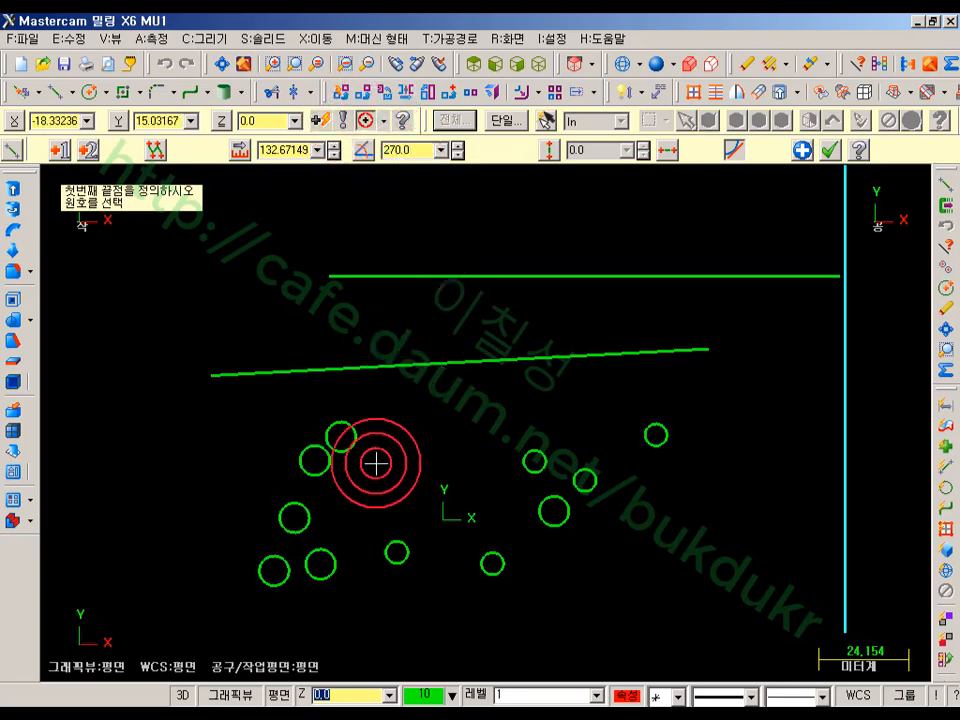
{"action": "left_click", "coordinate": [357, 452]}
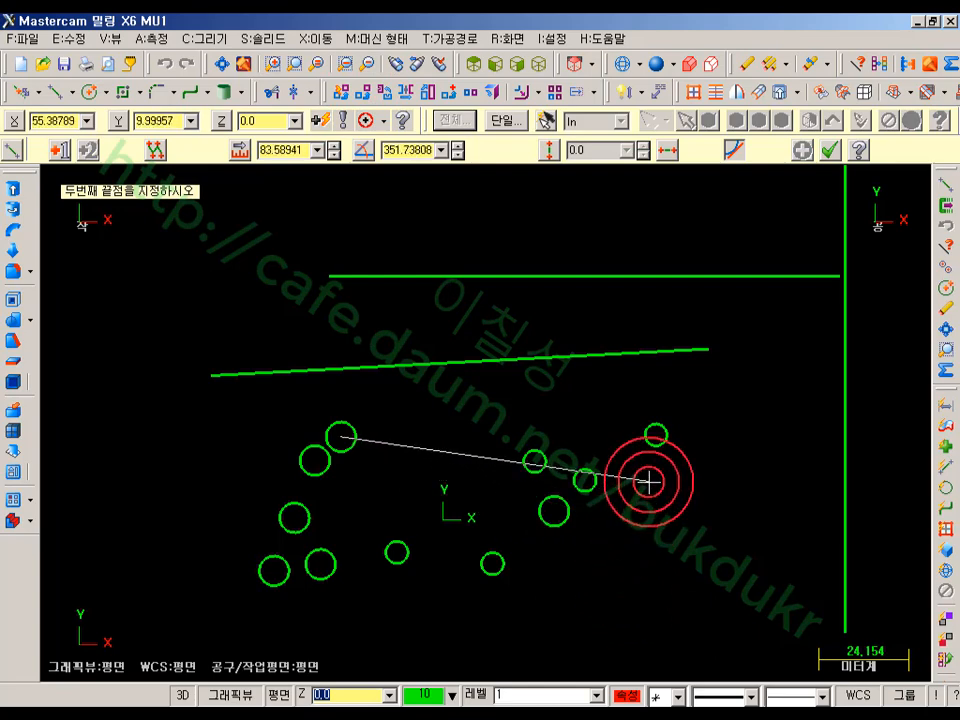
{"action": "key", "text": "c"}
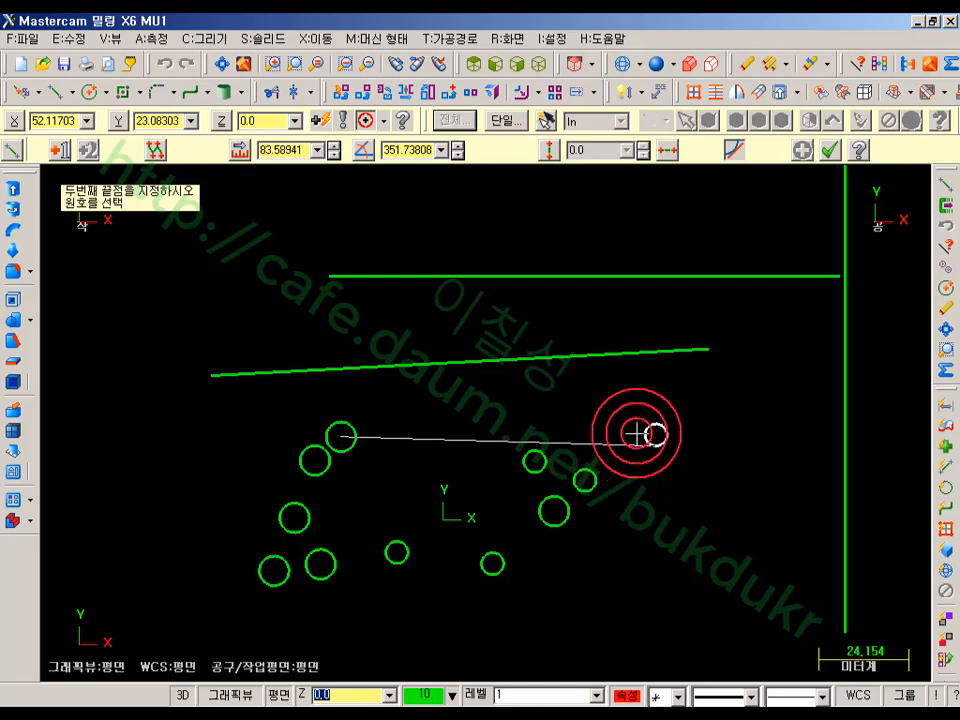
{"action": "left_click", "coordinate": [648, 430]}
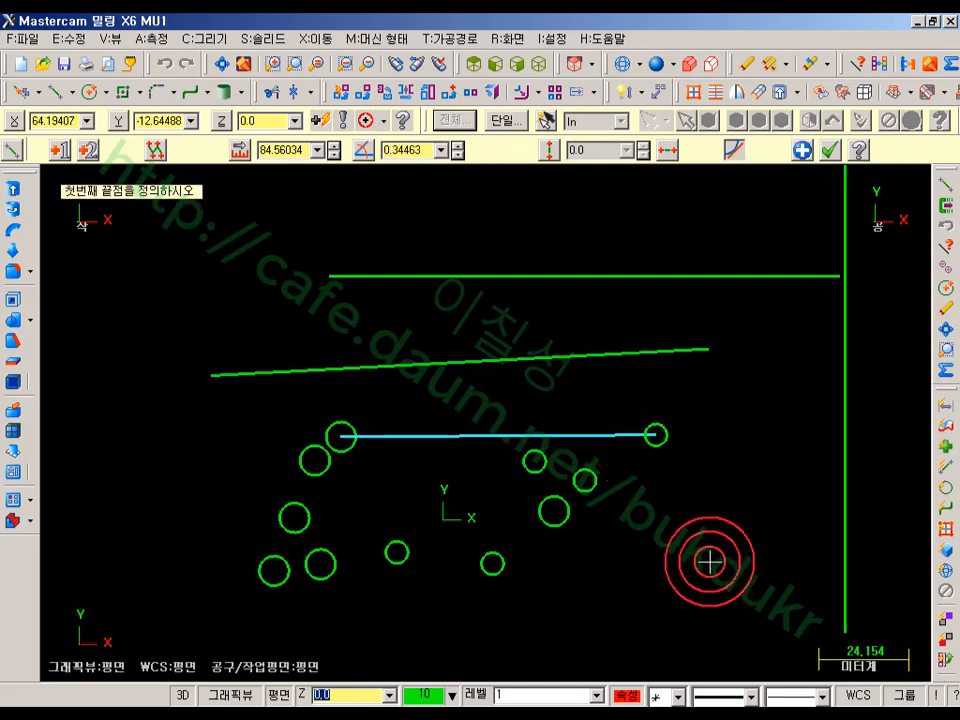
Draw a line from the centre of the large circle on the right to the centre of the second-highest left circle.
{"action": "scroll", "coordinate": [506, 575], "scroll_direction": "up", "scroll_amount": 2}
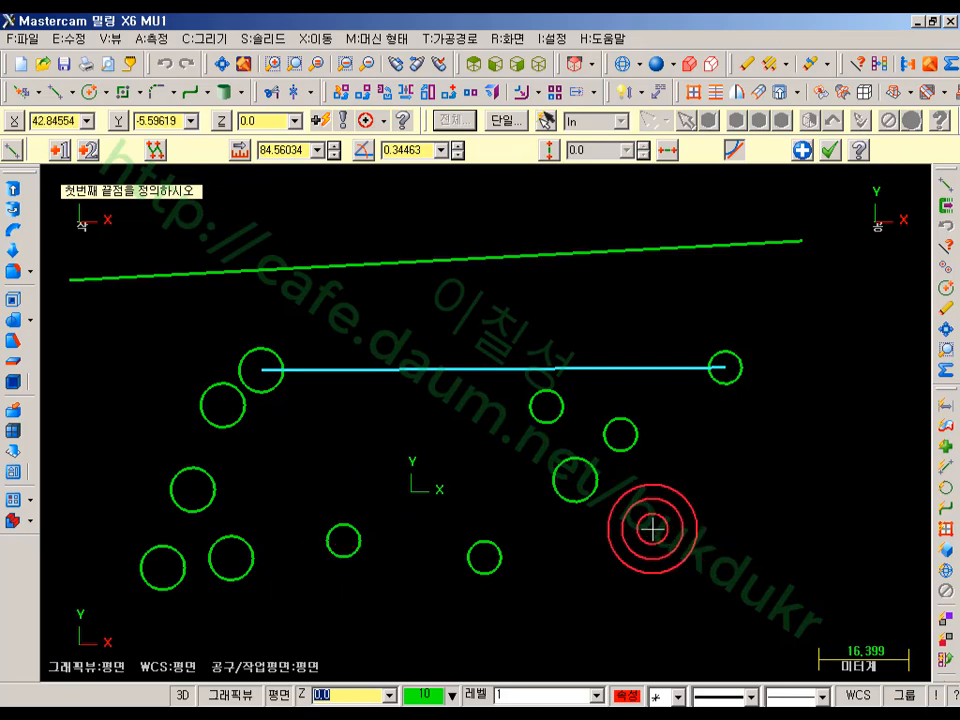
{"action": "key", "text": "c"}
{"action": "left_click", "coordinate": [598, 498]}
{"action": "key", "text": "c"}
{"action": "left_click", "coordinate": [191, 428]}
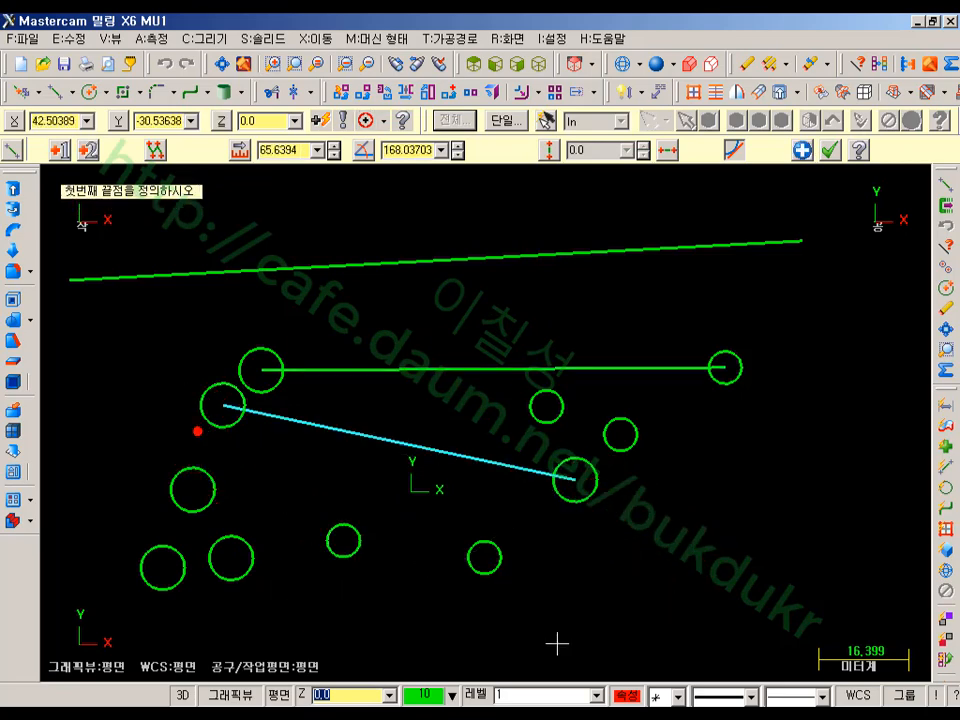
Draw a line from the bottom quadrant of the middle left circle, tangent to the underside of the nearest small lower circle.
{"action": "scroll", "coordinate": [730, 587], "scroll_direction": "down", "scroll_amount": 1}
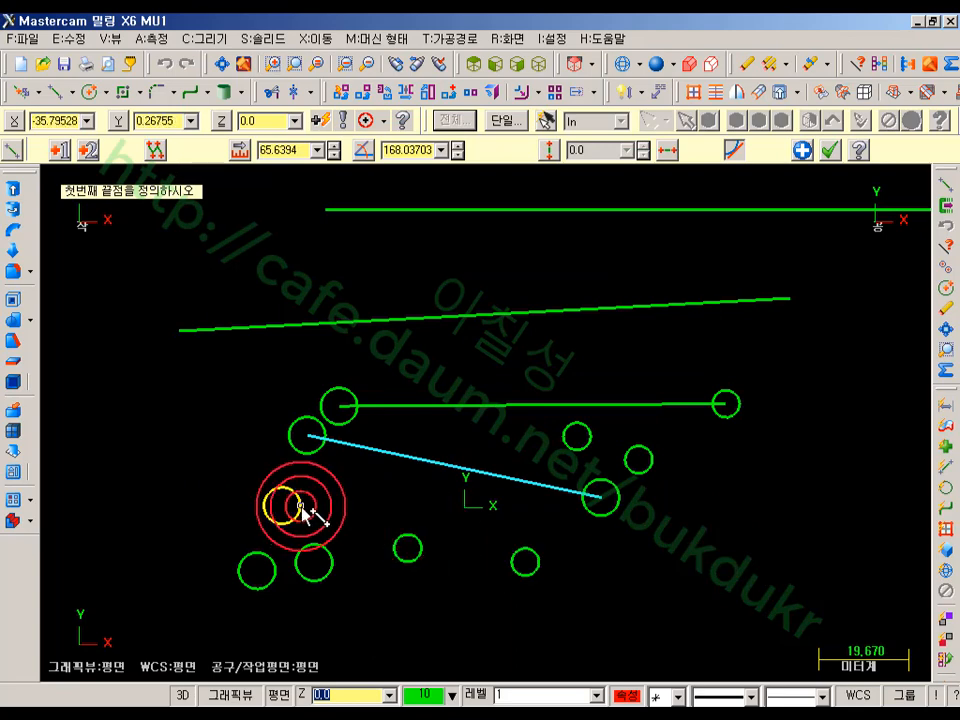
{"action": "scroll", "coordinate": [301, 510], "scroll_direction": "up", "scroll_amount": 3}
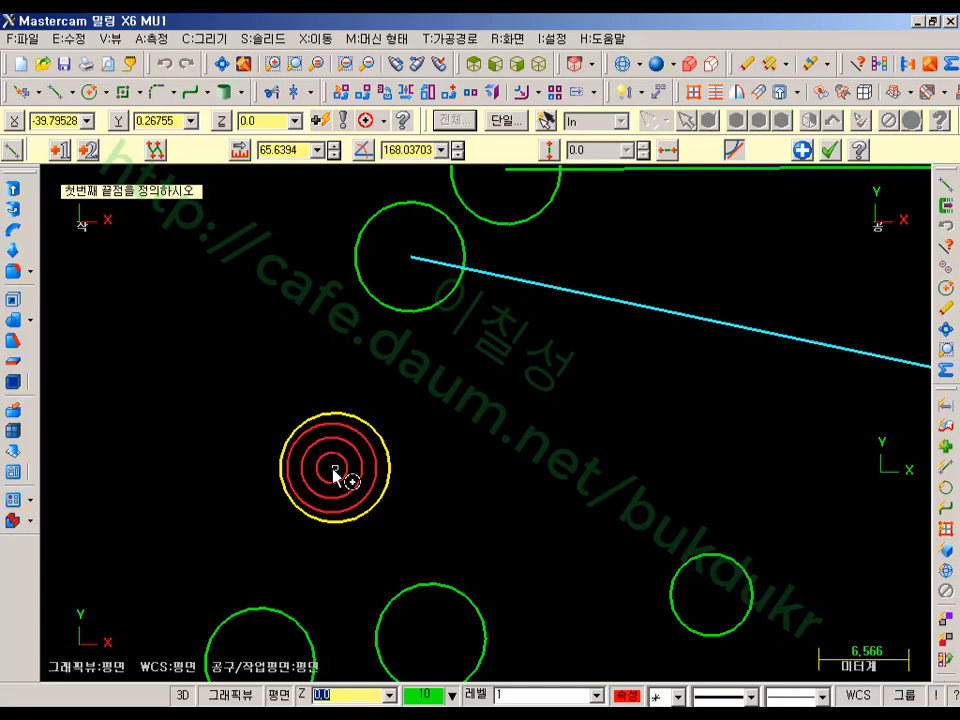
{"action": "scroll", "coordinate": [321, 455], "scroll_direction": "down", "scroll_amount": 1}
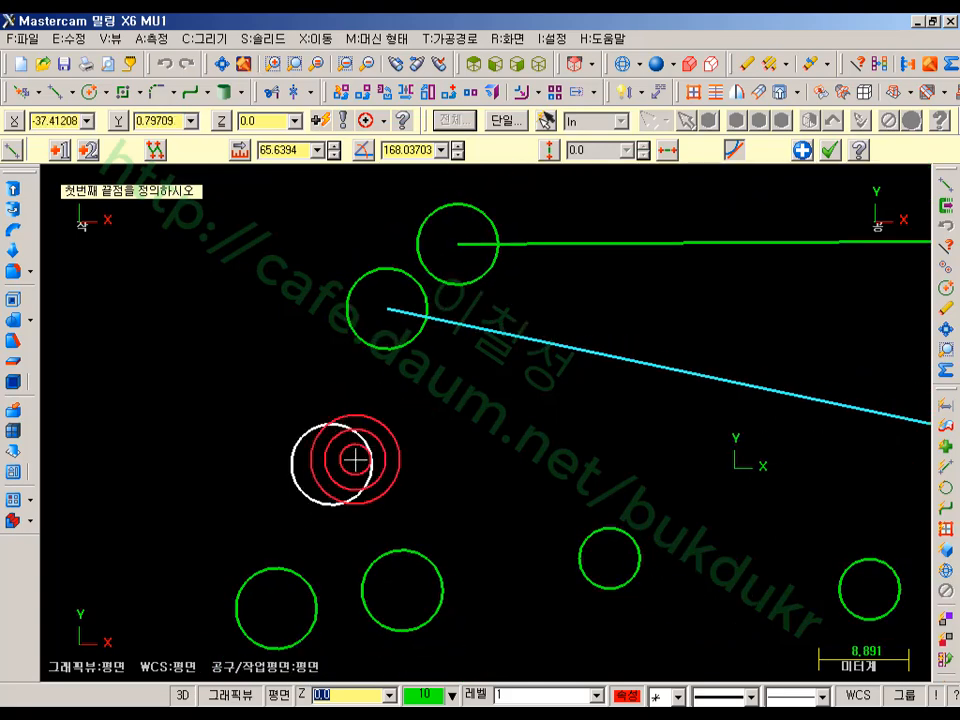
{"action": "scroll", "coordinate": [310, 450], "scroll_direction": "down", "scroll_amount": 1}
{"action": "left_click", "coordinate": [327, 494]}
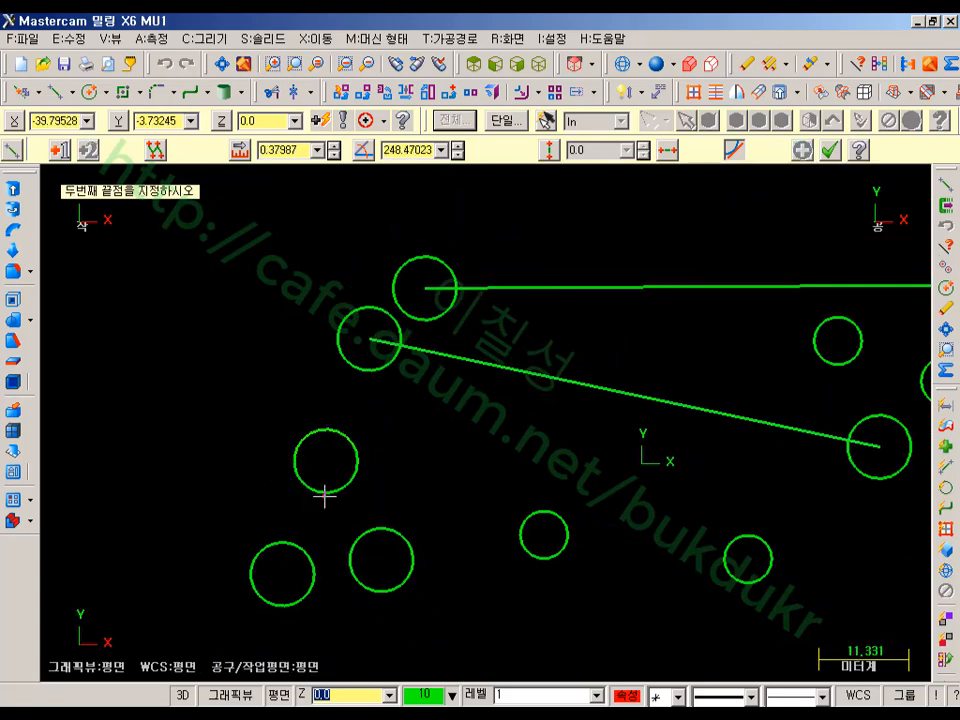
{"action": "left_click", "coordinate": [524, 554]}
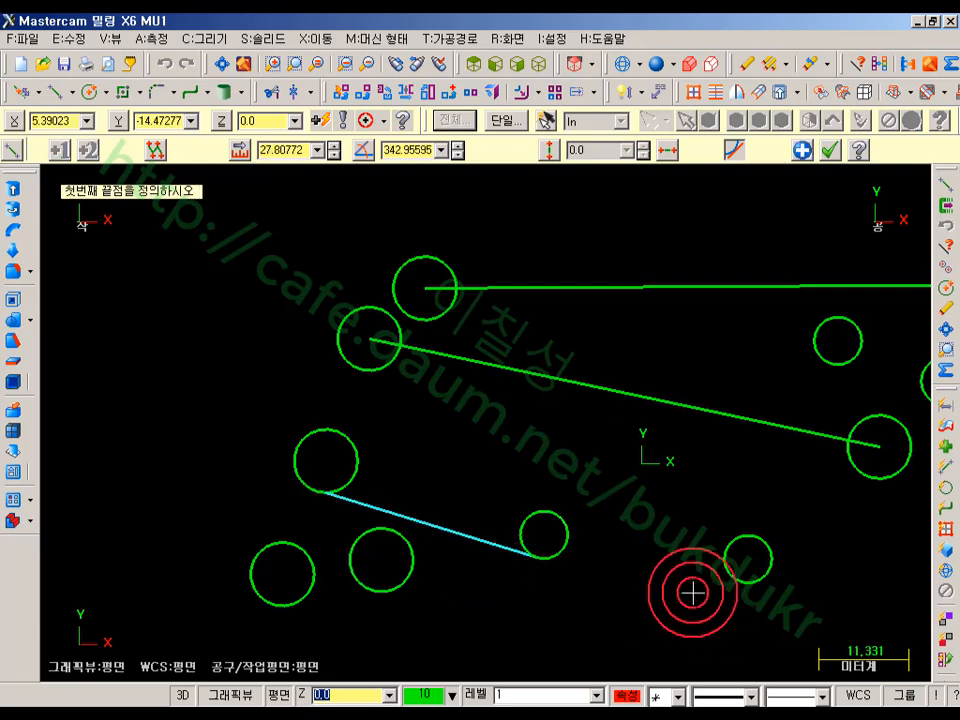
Draw a line between the centres of the middle left and lower-right circles, and relocate its first endpoint to the slanted line's left end.
{"action": "left_click", "coordinate": [360, 442]}
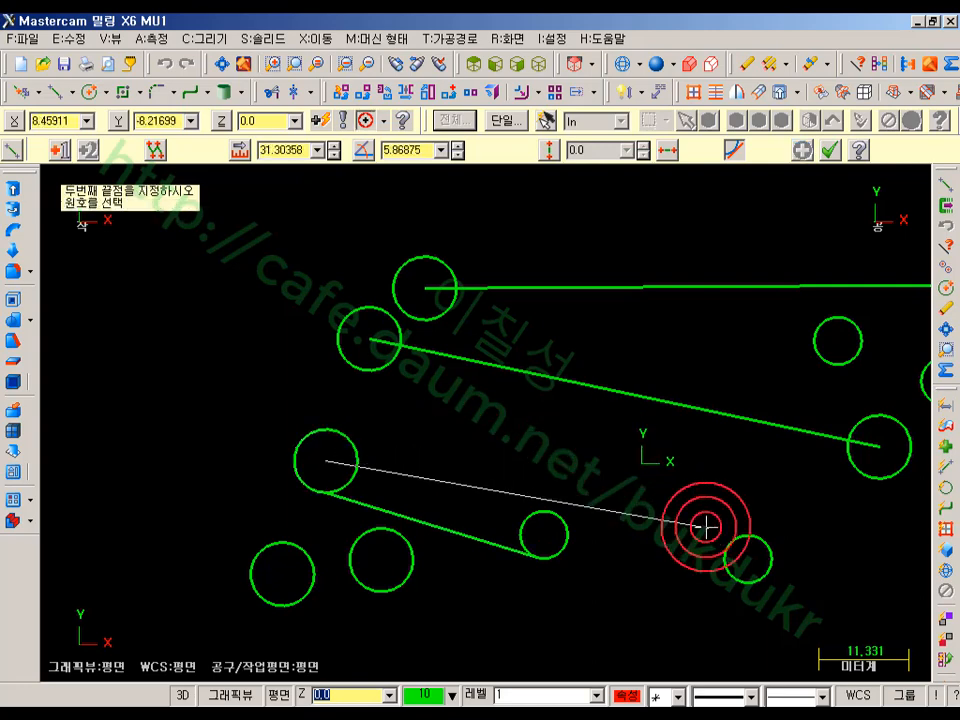
{"action": "left_click", "coordinate": [722, 547]}
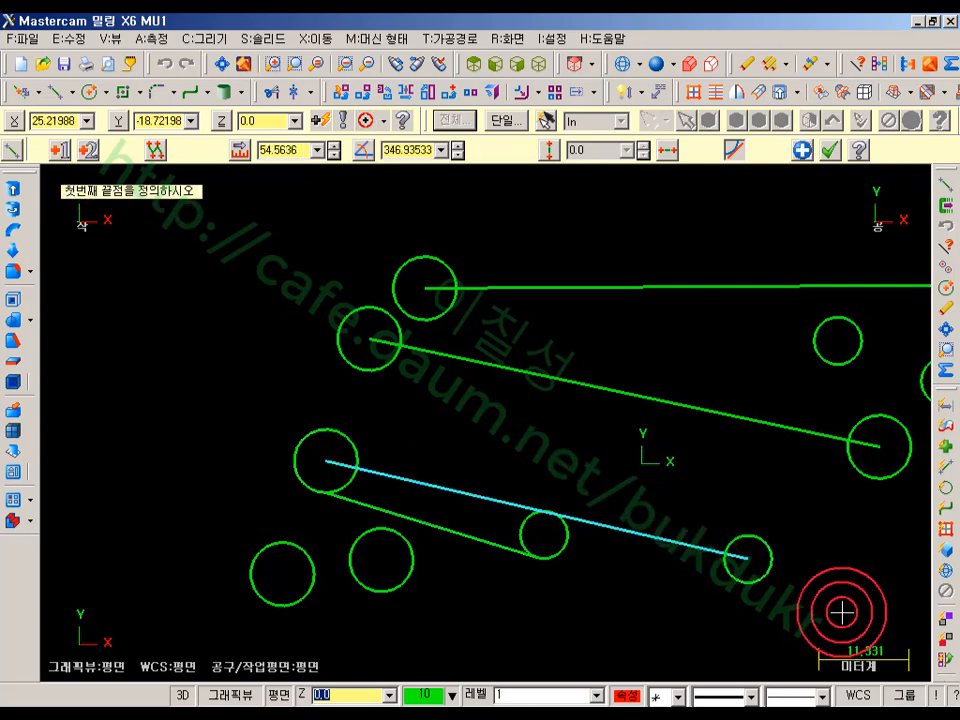
{"action": "scroll", "coordinate": [770, 530], "scroll_direction": "down", "scroll_amount": 2}
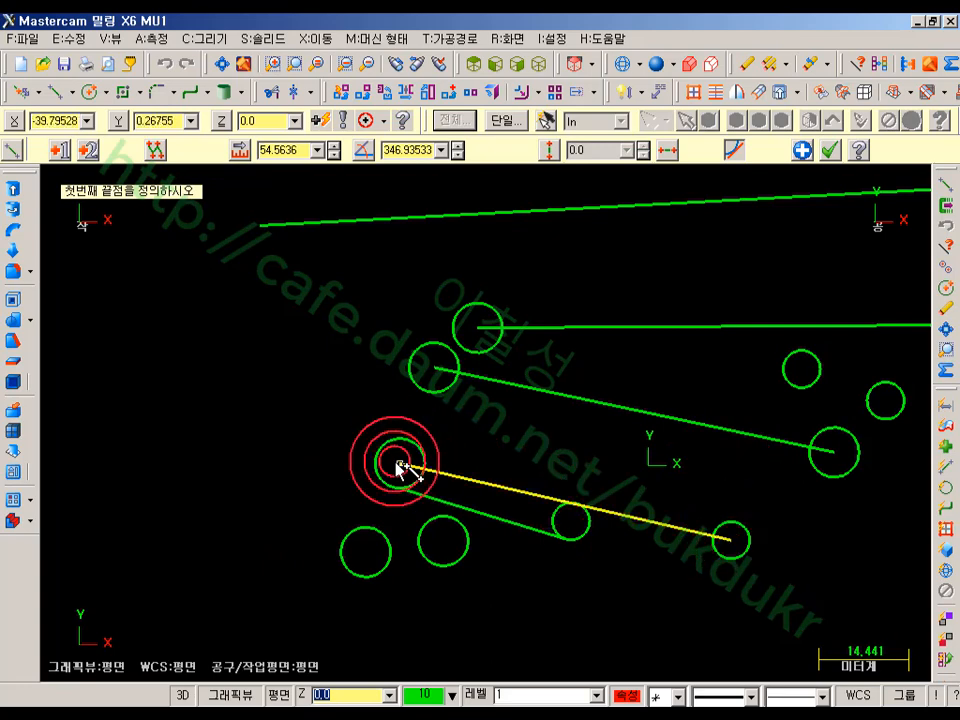
{"action": "scroll", "coordinate": [311, 482], "scroll_direction": "down", "scroll_amount": 1}
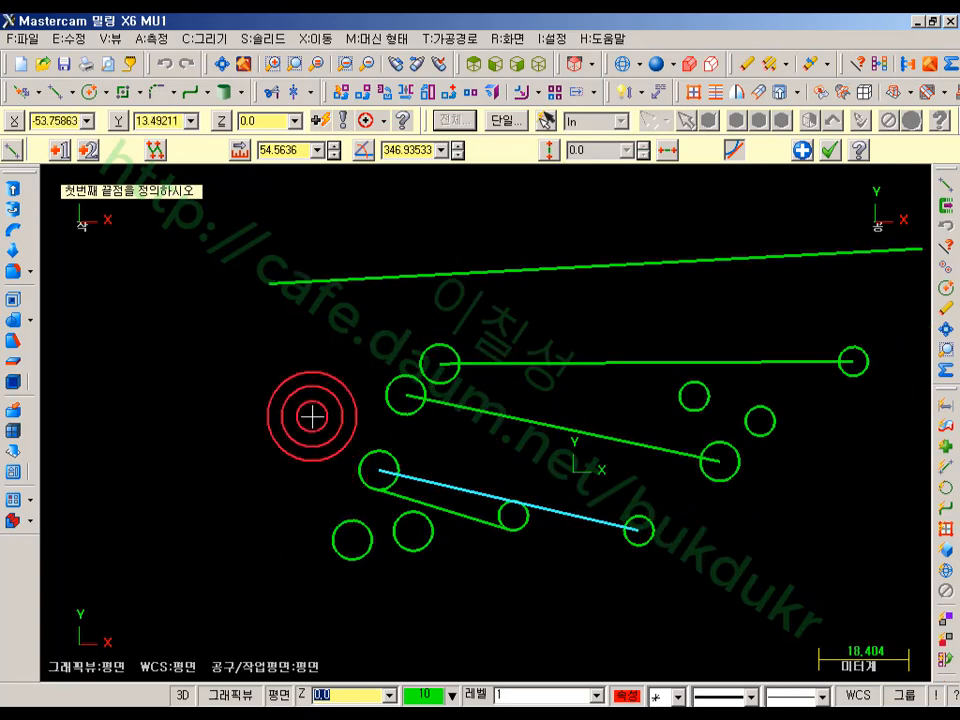
{"action": "scroll", "coordinate": [430, 497], "scroll_direction": "up", "scroll_amount": 1}
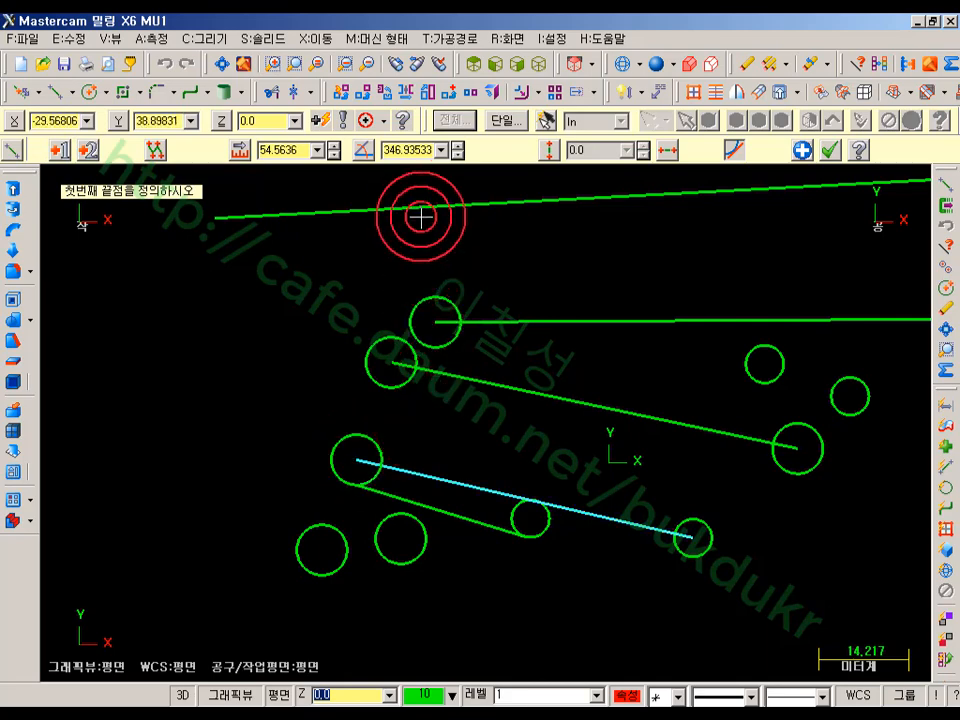
{"action": "scroll", "coordinate": [457, 486], "scroll_direction": "down", "scroll_amount": 1}
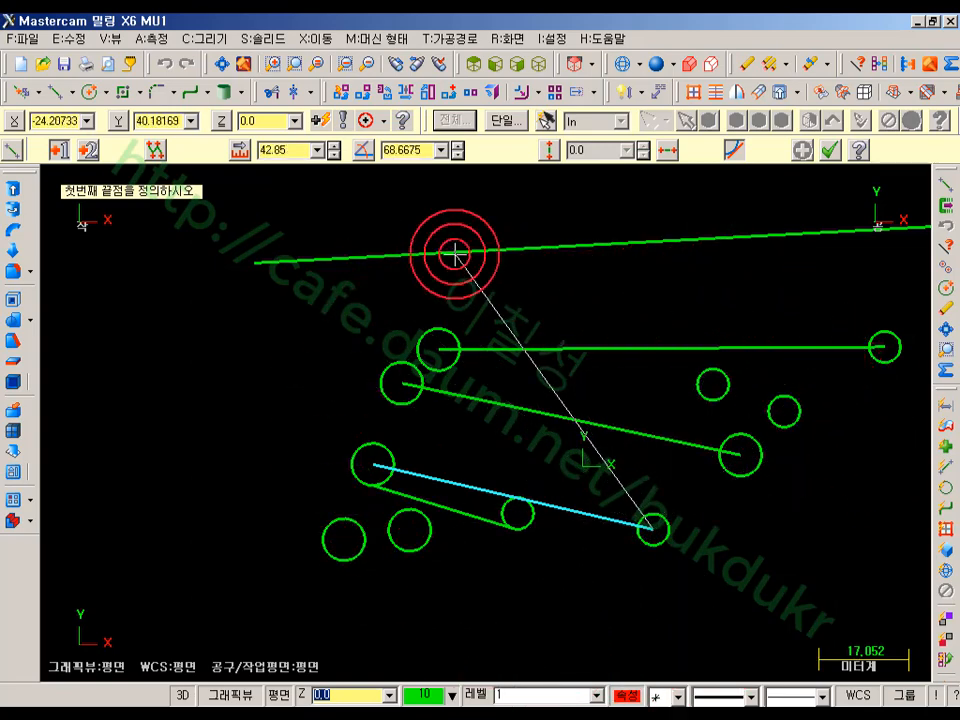
{"action": "left_click", "coordinate": [365, 265]}
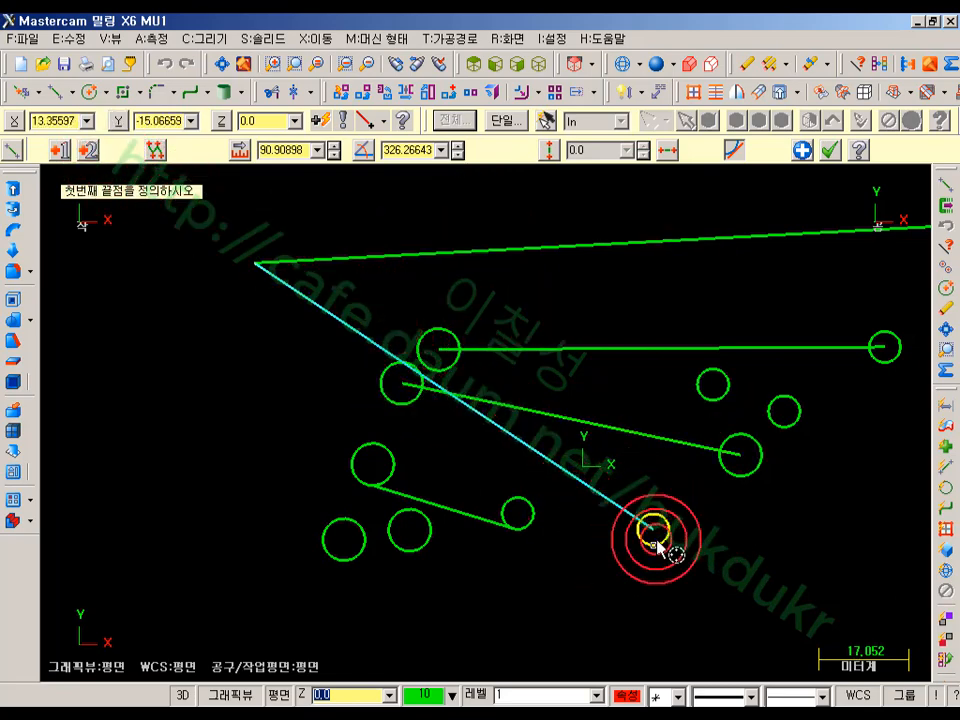
Move the new line's second endpoint to the midpoint of the line joining the uppermost left and farthest right circles.
{"action": "left_click", "coordinate": [90, 150]}
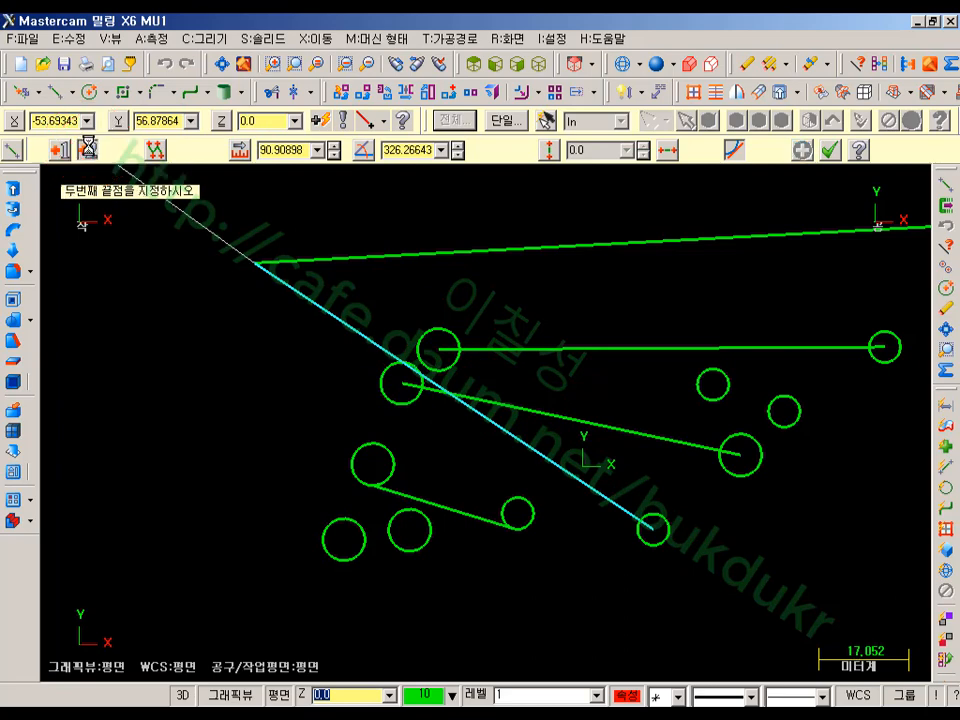
{"action": "scroll", "coordinate": [553, 369], "scroll_direction": "down", "scroll_amount": 2}
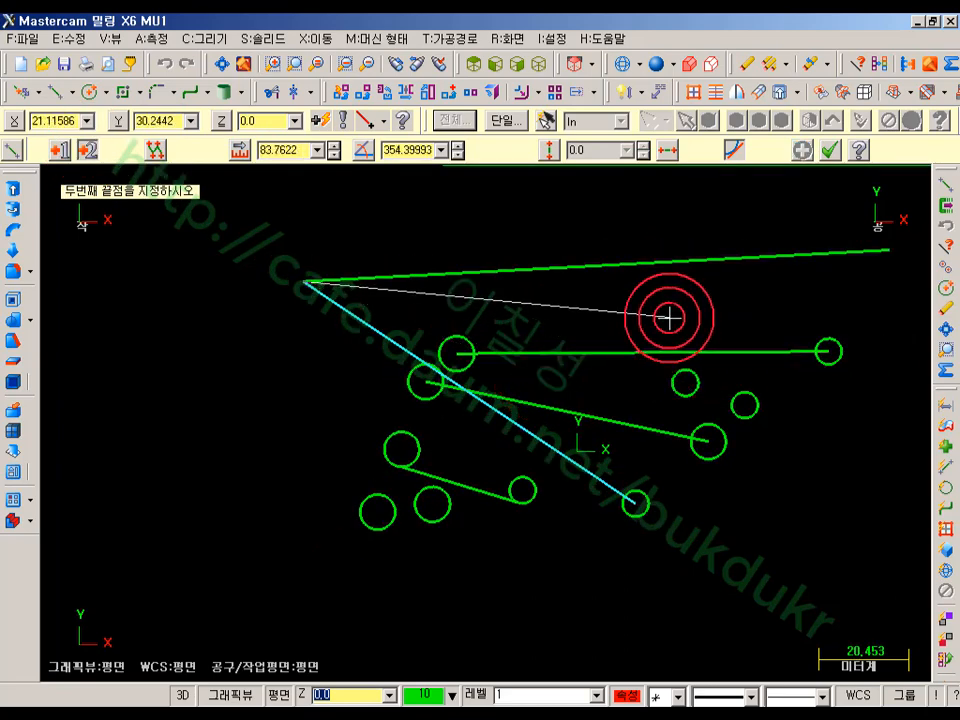
{"action": "key", "text": "m"}
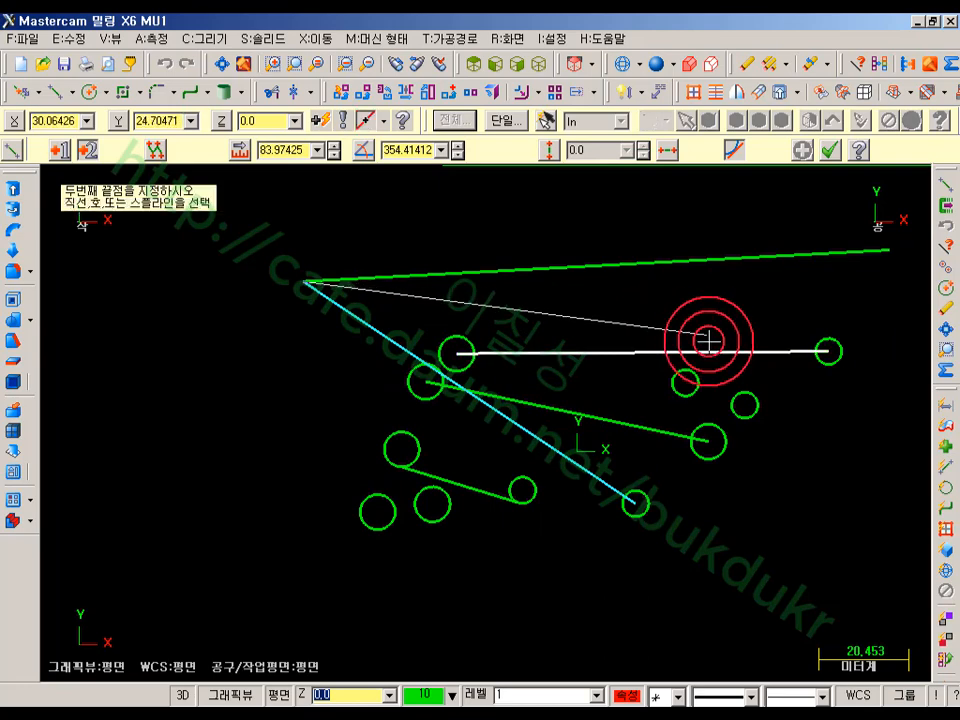
{"action": "left_click", "coordinate": [708, 350]}
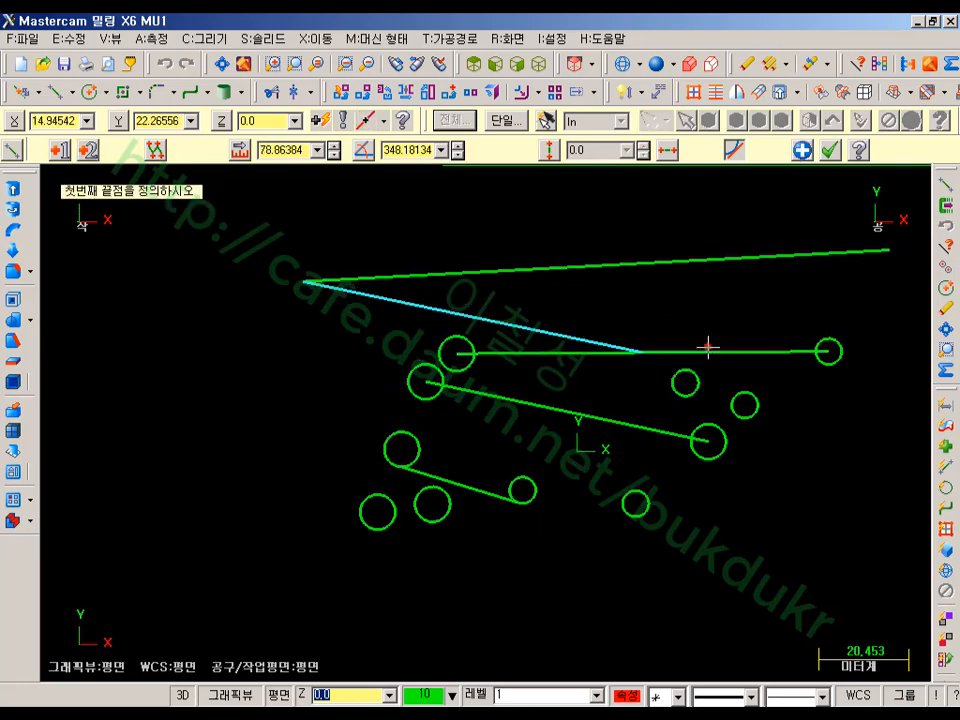
Draw a line from the midpoint of the upper circle-to-circle line to the right endpoint of the slanted line.
{"action": "scroll", "coordinate": [540, 620], "scroll_direction": "down", "scroll_amount": 1}
{"action": "scroll", "coordinate": [750, 340], "scroll_direction": "up", "scroll_amount": 2}
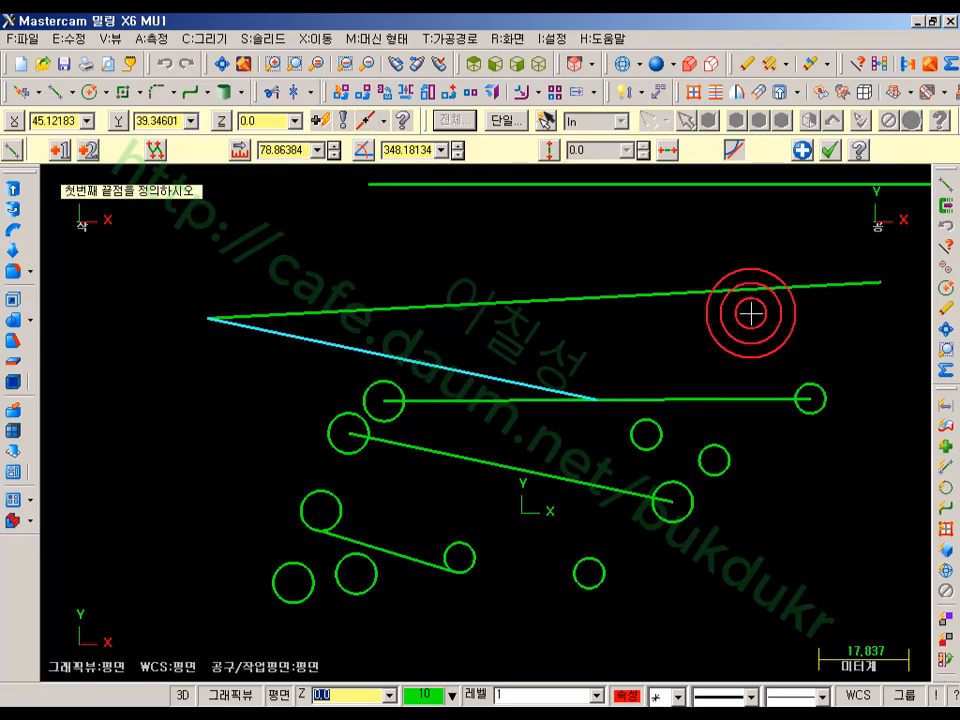
{"action": "scroll", "coordinate": [470, 420], "scroll_direction": "down", "scroll_amount": 1}
{"action": "scroll", "coordinate": [812, 390], "scroll_direction": "up", "scroll_amount": 1}
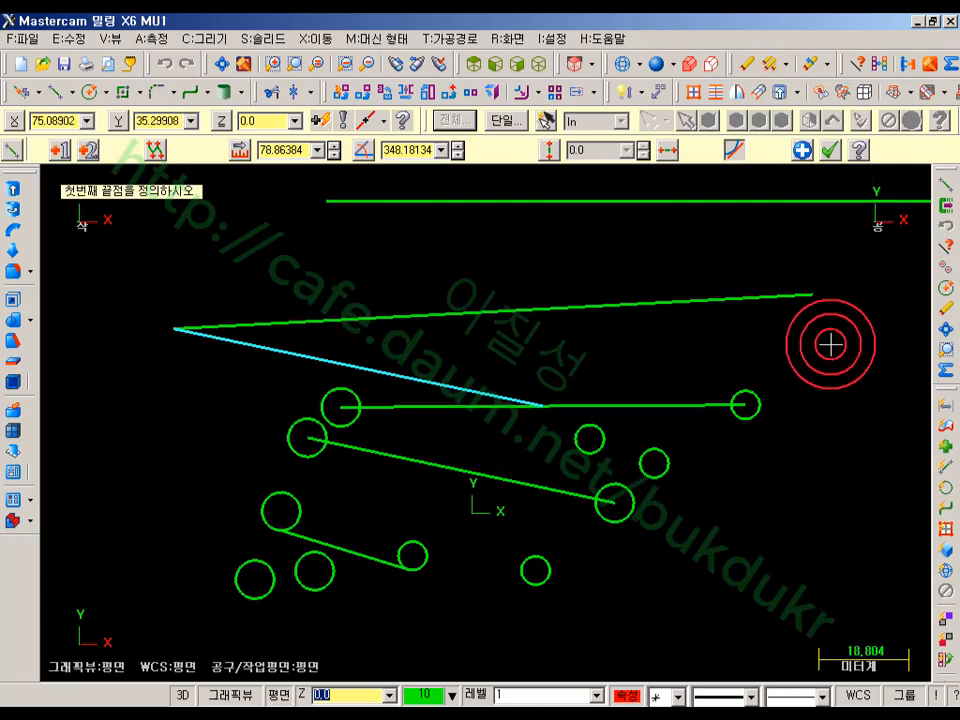
{"action": "key", "text": "m"}
{"action": "left_click", "coordinate": [634, 401]}
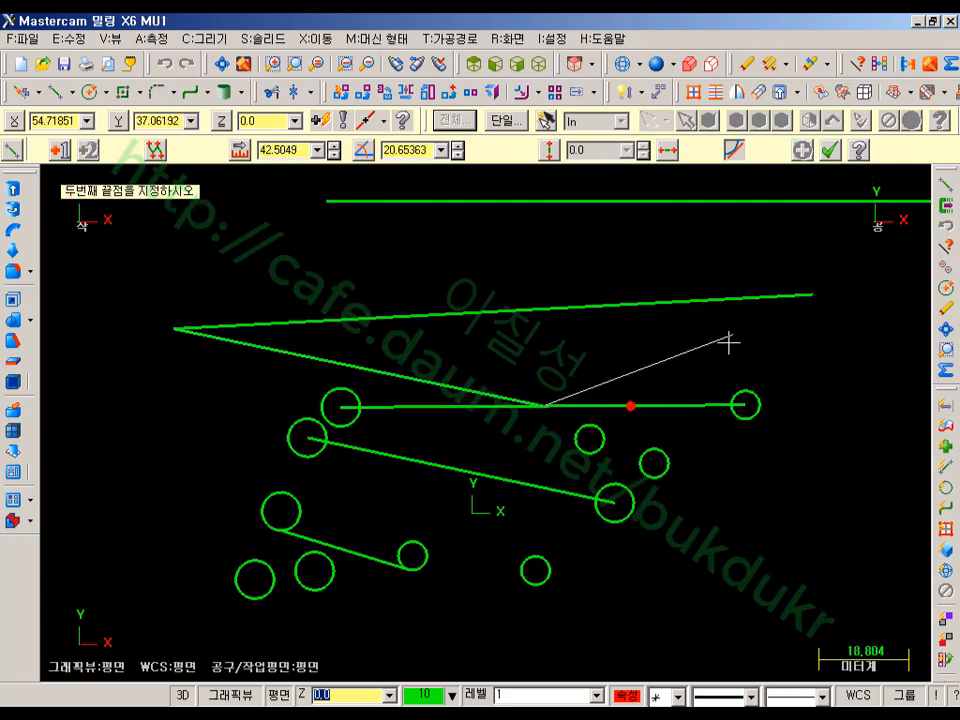
{"action": "left_click", "coordinate": [750, 297]}
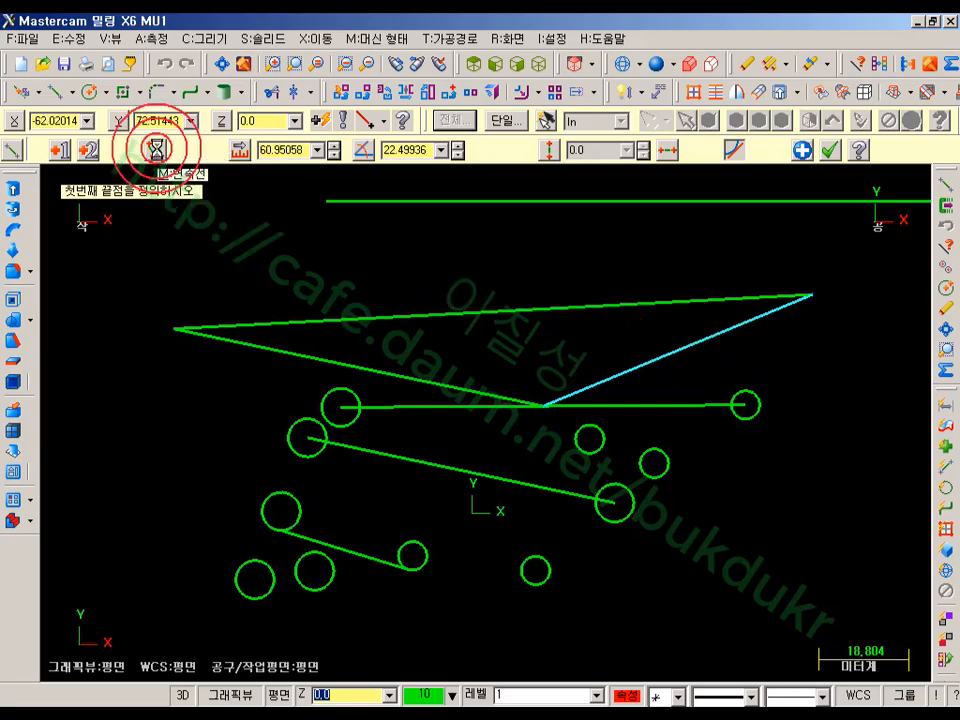
Draw four separate slanted lines: about 105 and 115 mm long above, one below, and one about 75 mm across the vertical line's lower part.
{"action": "scroll", "coordinate": [184, 456], "scroll_direction": "down", "scroll_amount": 4}
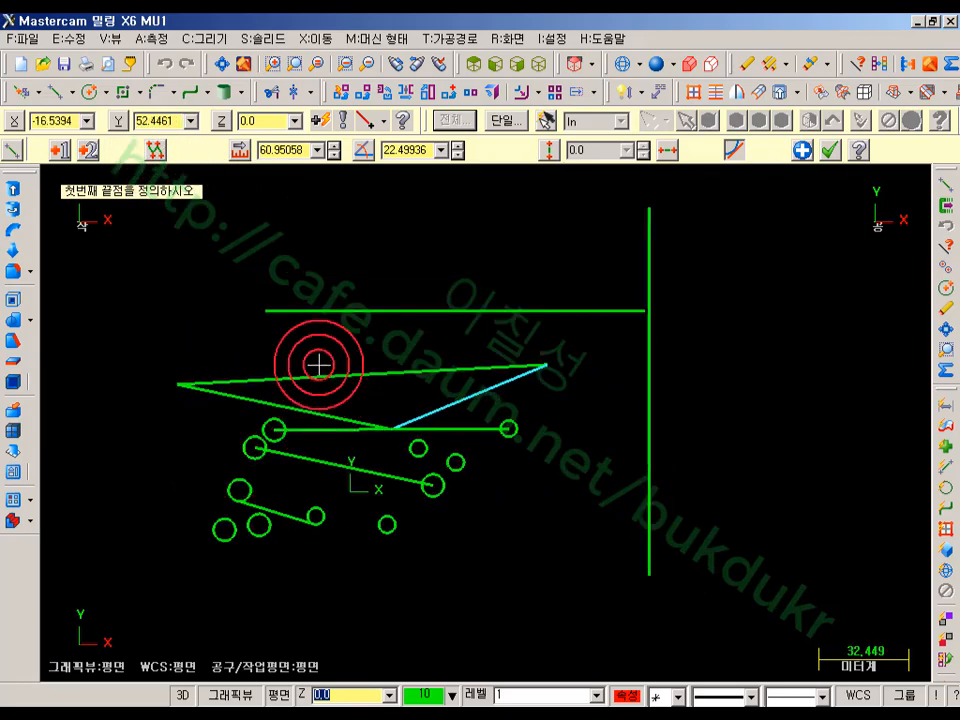
{"action": "left_click", "coordinate": [160, 332]}
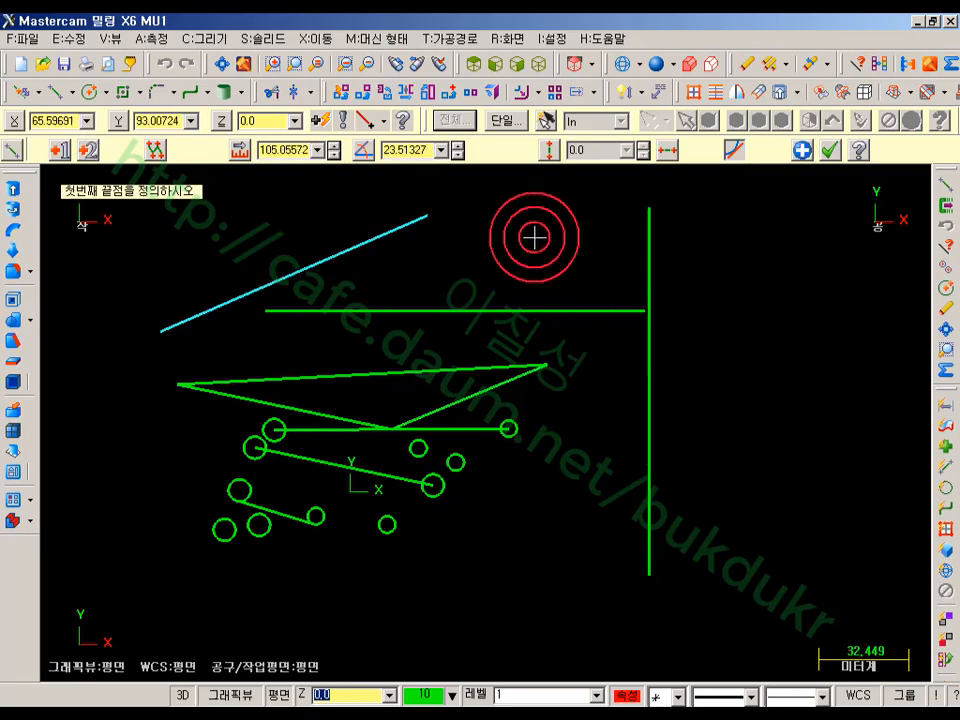
{"action": "left_click", "coordinate": [505, 223]}
{"action": "left_click", "coordinate": [790, 363]}
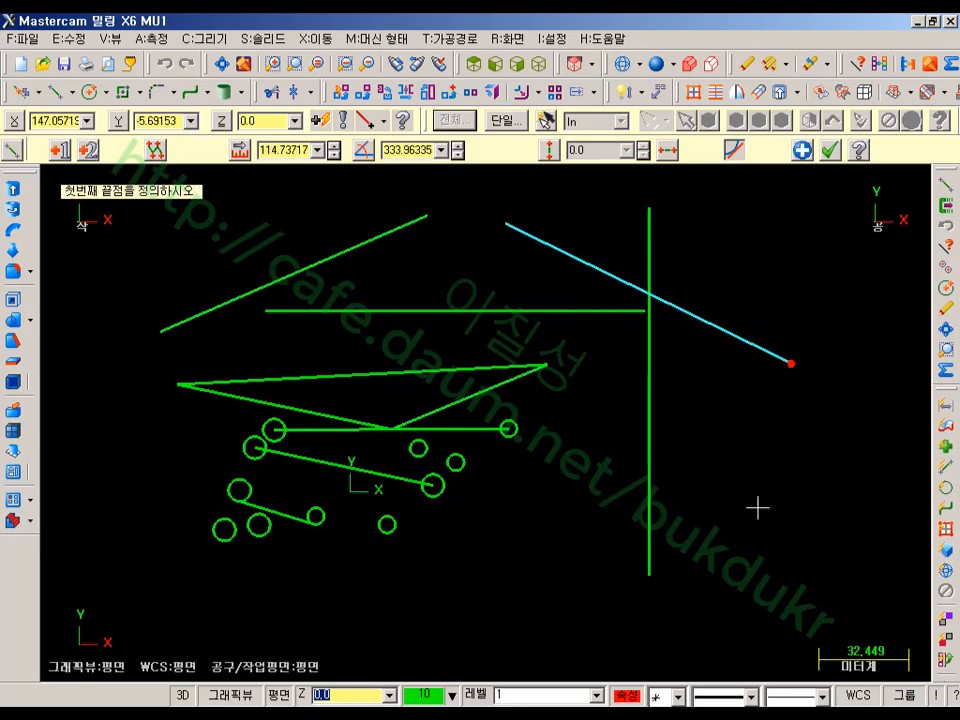
{"action": "left_click", "coordinate": [521, 571]}
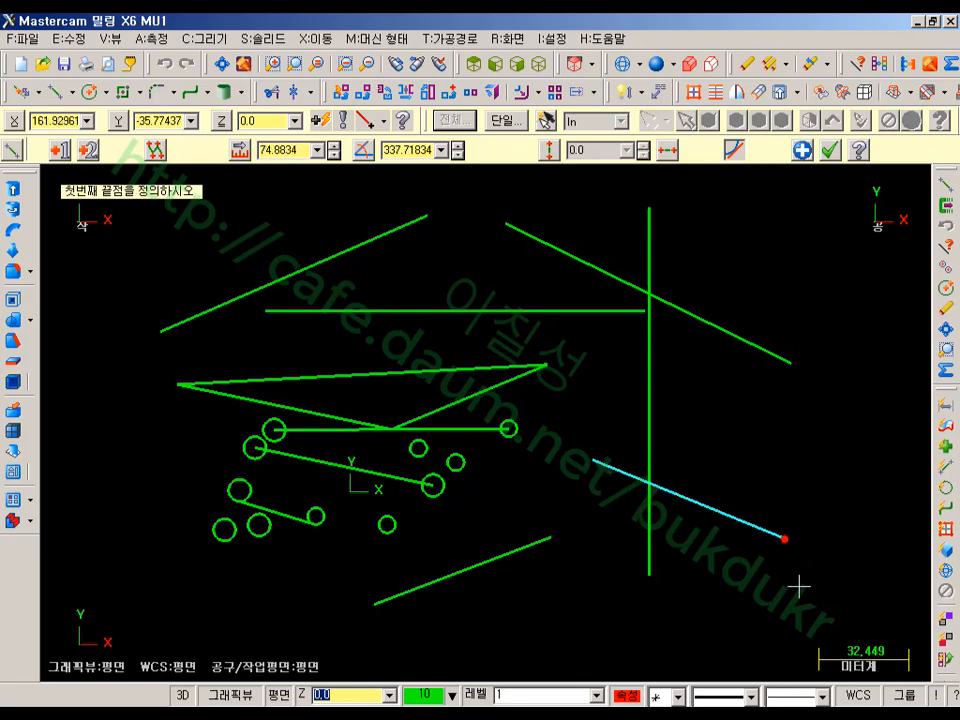
Draw a continuous chain of connected lines forming a many-sided outline around the geometry, plus a short slanted line inside it.
{"action": "scroll", "coordinate": [265, 569], "scroll_direction": "down", "scroll_amount": 4}
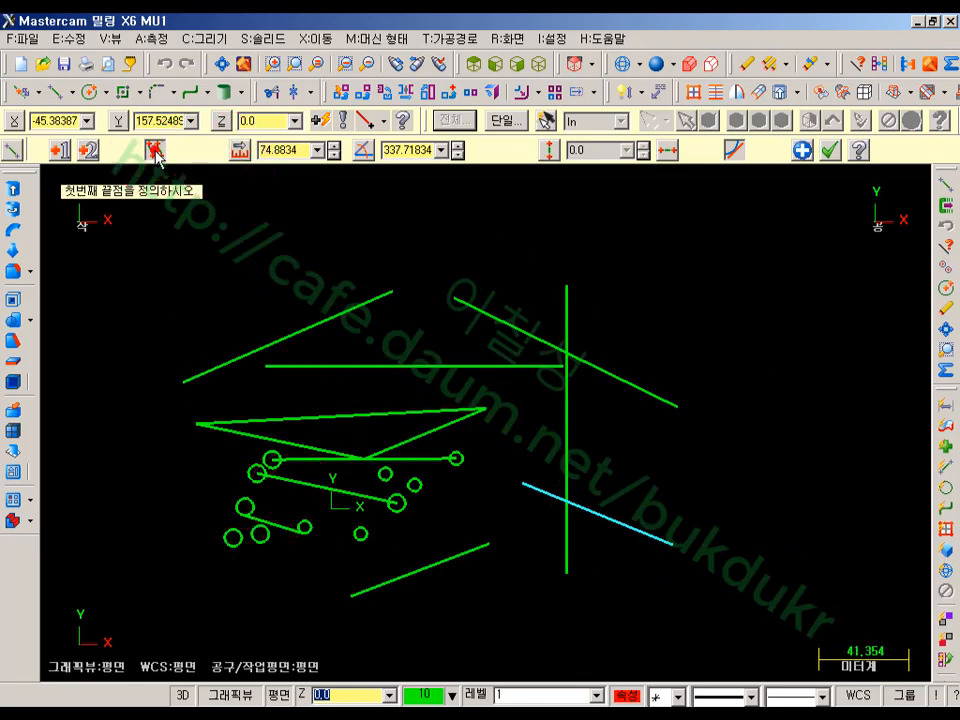
{"action": "left_click", "coordinate": [400, 329]}
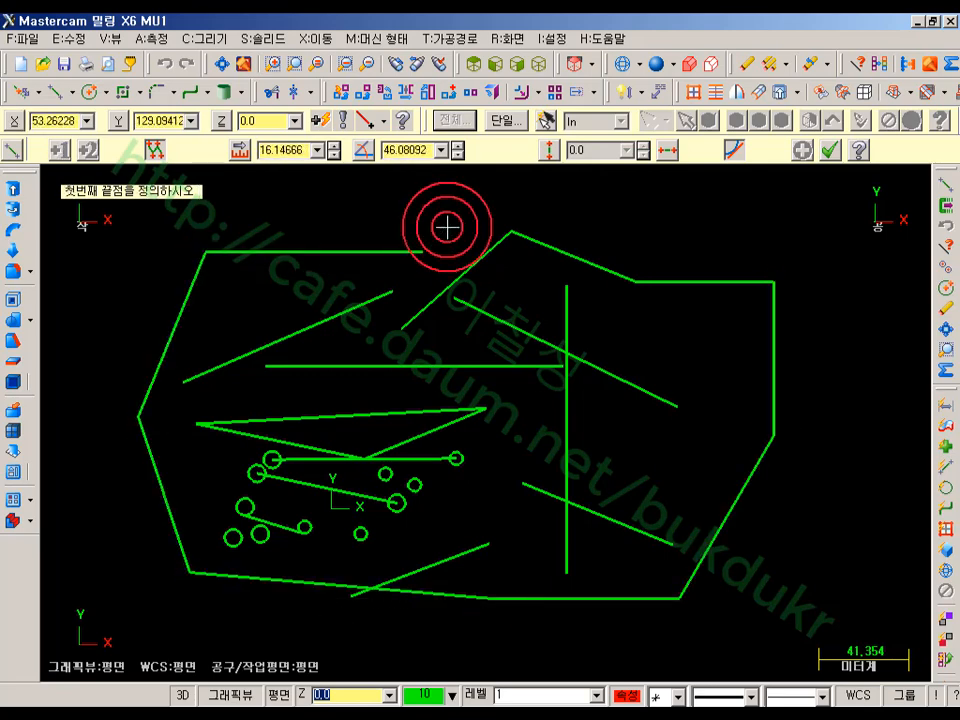
{"action": "left_click", "coordinate": [237, 150]}
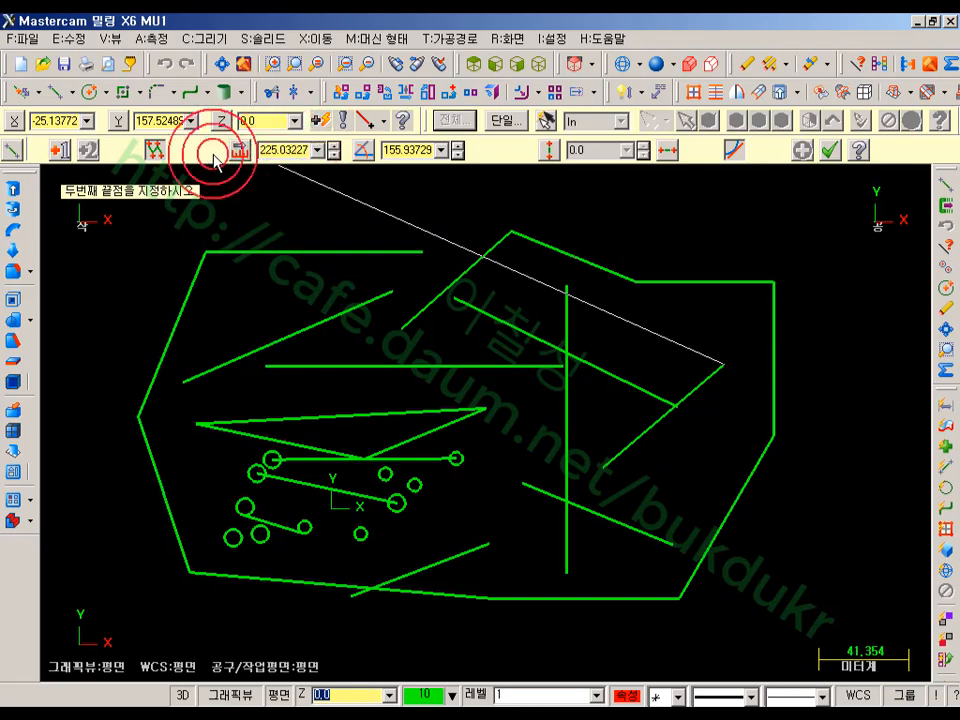
Draw a separate slanted line crossing the right side of the outline and set its length to 100 mm.
{"action": "left_click", "coordinate": [658, 487]}
{"action": "scroll", "coordinate": [520, 442], "scroll_direction": "up", "scroll_amount": 4}
{"action": "scroll", "coordinate": [516, 422], "scroll_direction": "down", "scroll_amount": 11}
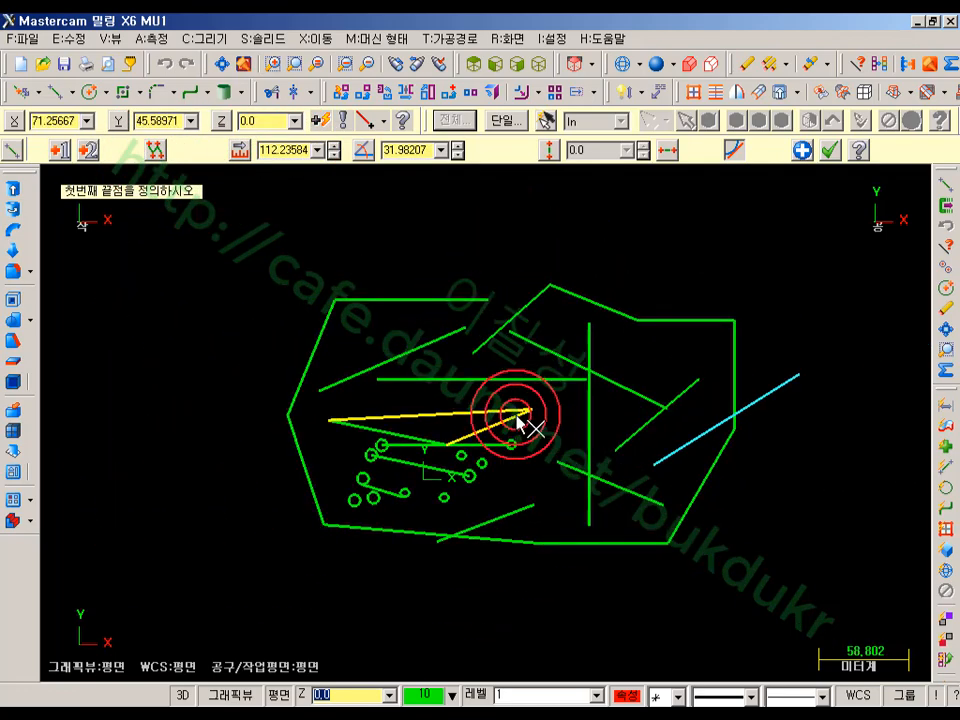
{"action": "scroll", "coordinate": [658, 300], "scroll_direction": "up", "scroll_amount": 6}
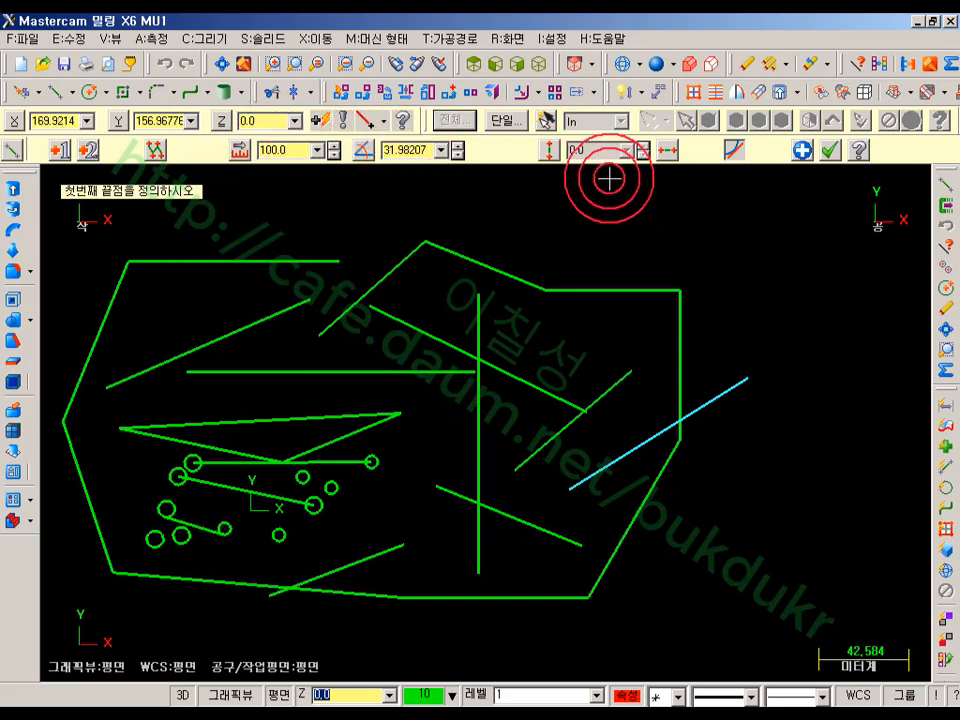
{"action": "scroll", "coordinate": [730, 424], "scroll_direction": "down", "scroll_amount": 1}
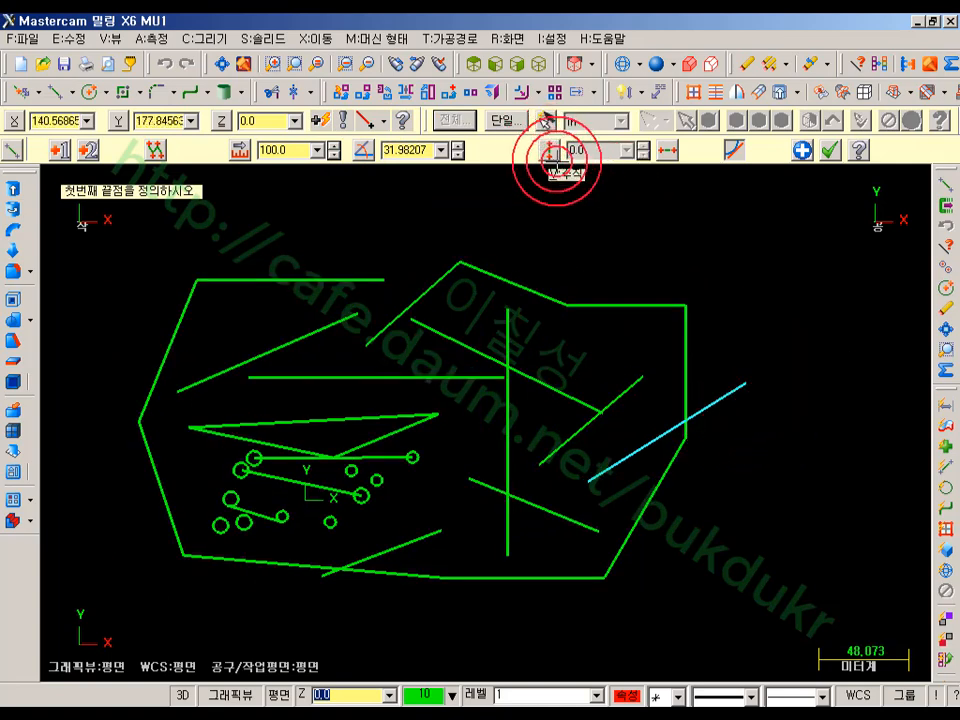
{"action": "scroll", "coordinate": [735, 443], "scroll_direction": "up", "scroll_amount": 1}
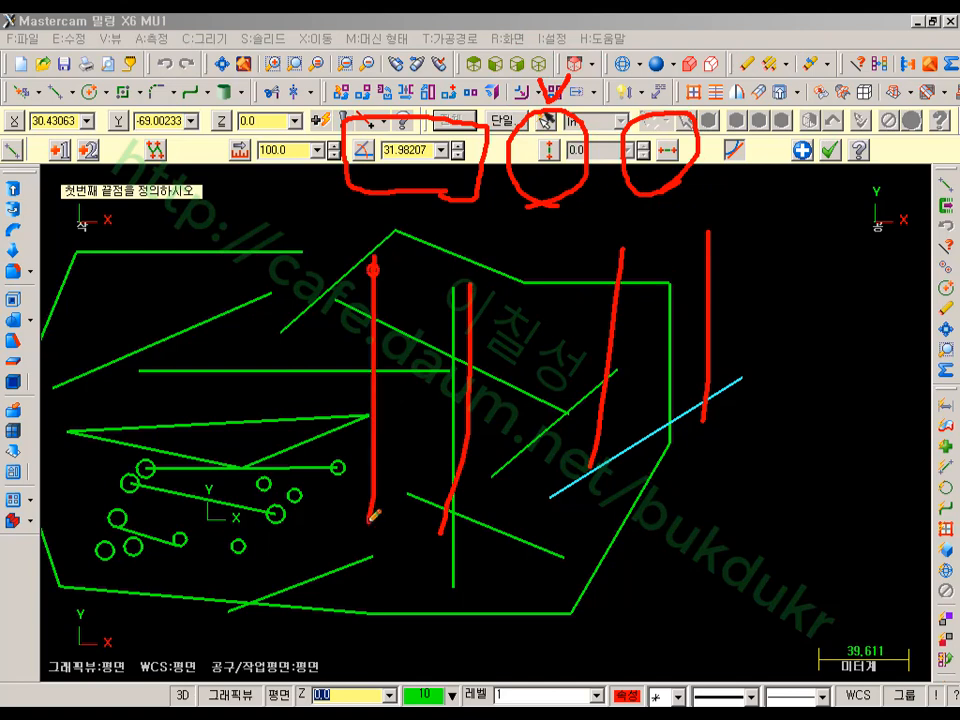
{"action": "left_click_drag", "start_coordinate": [575, 523], "coordinate": [796, 534]}
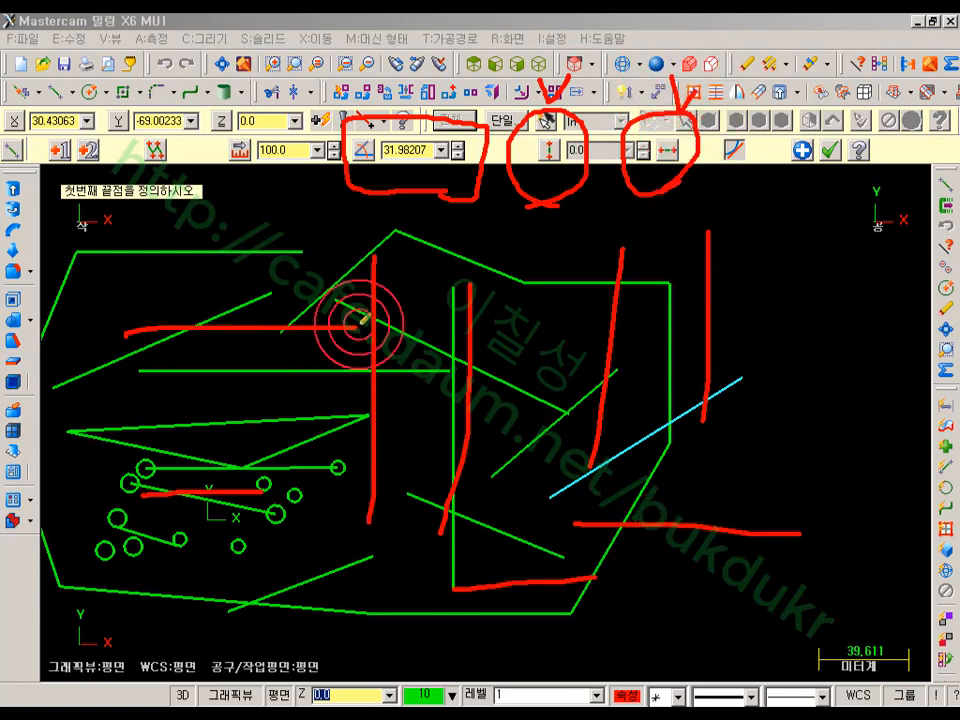
{"action": "left_click_drag", "start_coordinate": [113, 302], "coordinate": [147, 318]}
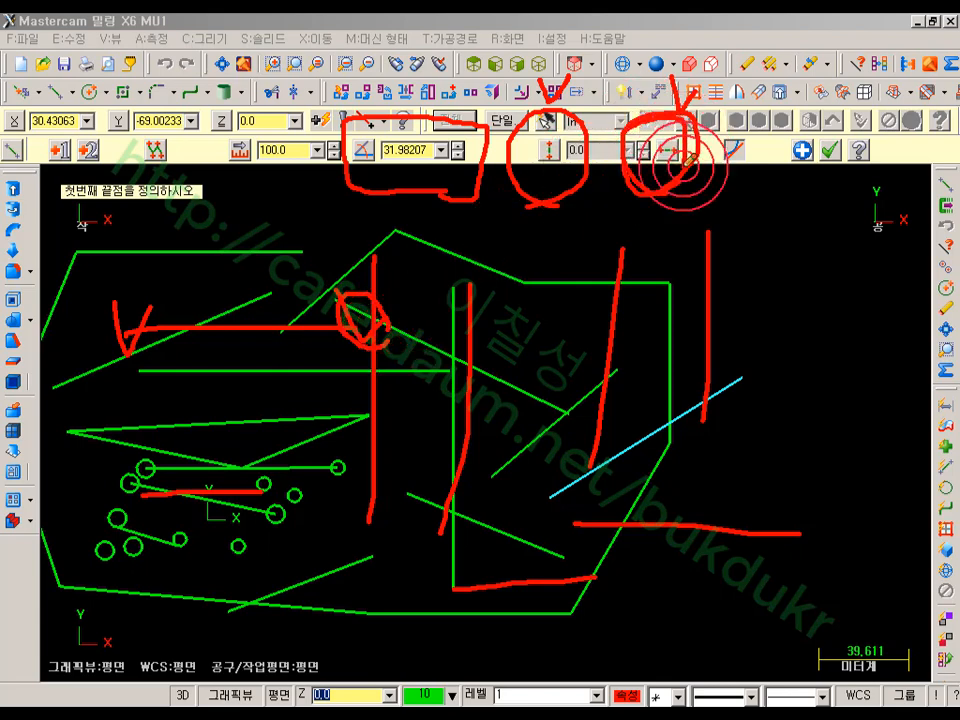
{"action": "mouse_move", "coordinate": [553, 200]}
{"action": "left_mouse_down"}
{"action": "mouse_move", "coordinate": [568, 146]}
{"action": "mouse_move", "coordinate": [553, 197]}
{"action": "mouse_move", "coordinate": [531, 129]}
{"action": "mouse_move", "coordinate": [585, 145]}
{"action": "left_mouse_up"}
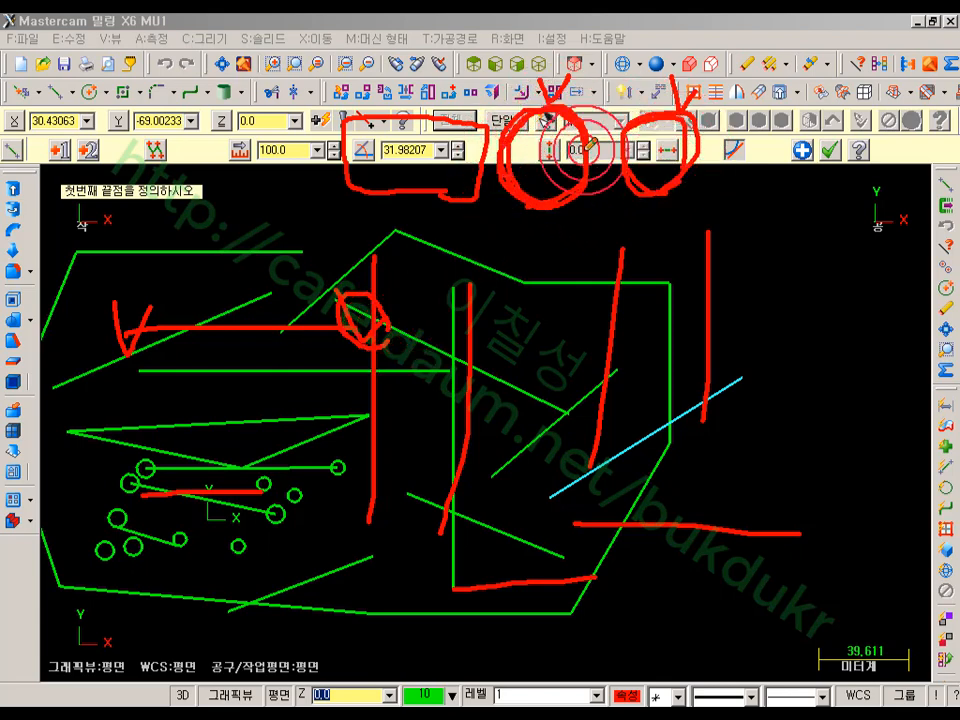
{"action": "right_click", "coordinate": [541, 297]}
{"action": "left_click", "coordinate": [611, 458]}
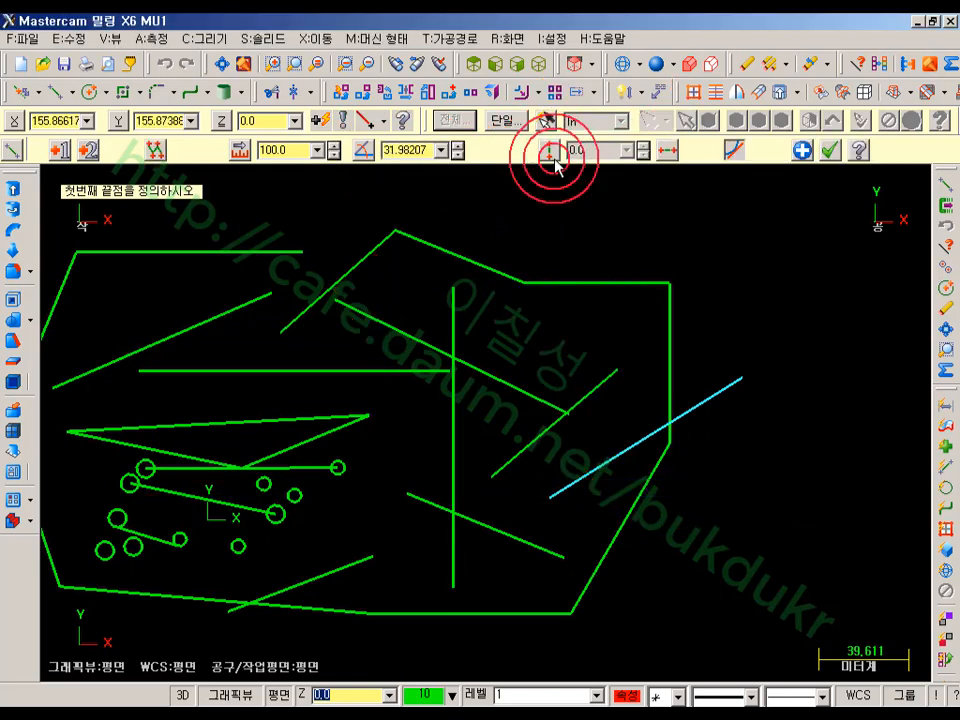
Draw two vertical lines, about 26 mm down from the 100 mm line's lower end and about 53 mm up from the outline's lower middle corner.
{"action": "left_click", "coordinate": [550, 497]}
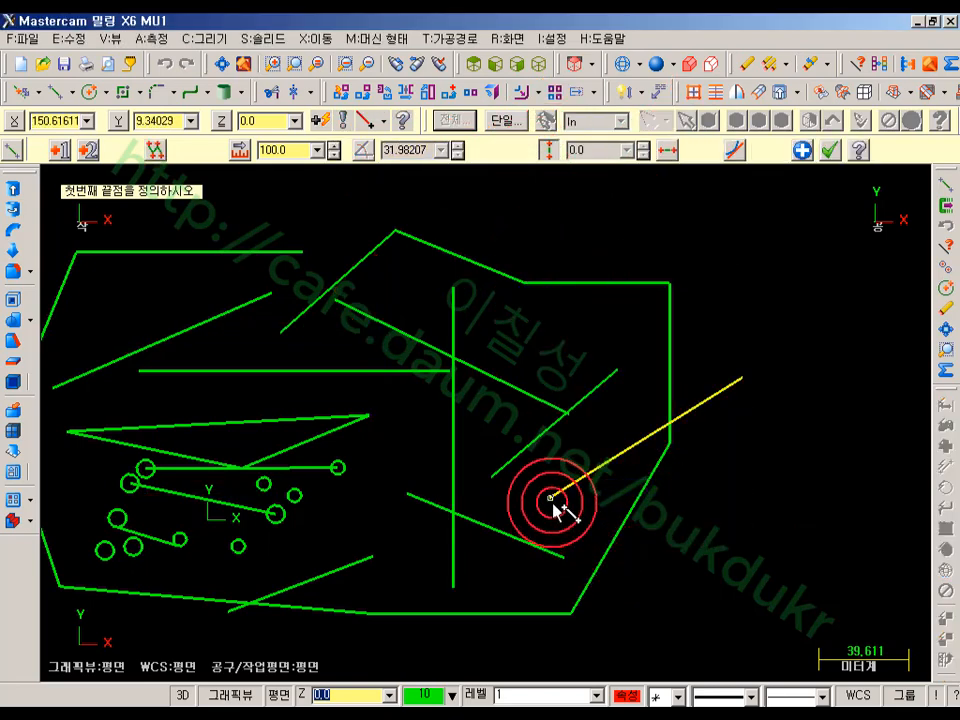
{"action": "left_click", "coordinate": [553, 503]}
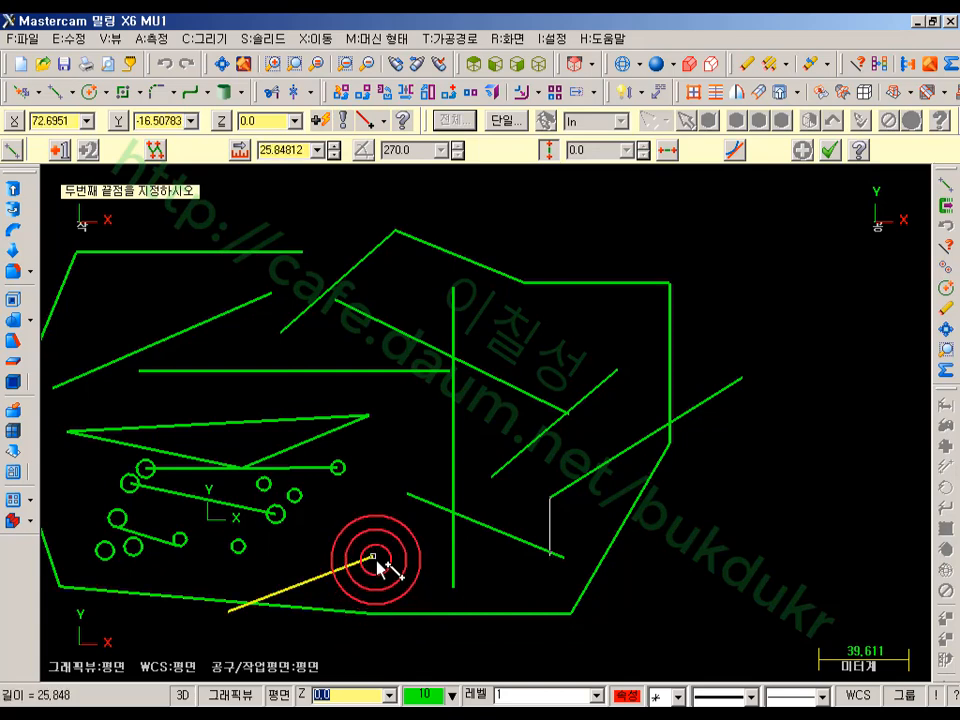
{"action": "scroll", "coordinate": [376, 560], "scroll_direction": "down", "scroll_amount": 3}
{"action": "scroll", "coordinate": [368, 640], "scroll_direction": "up", "scroll_amount": 9}
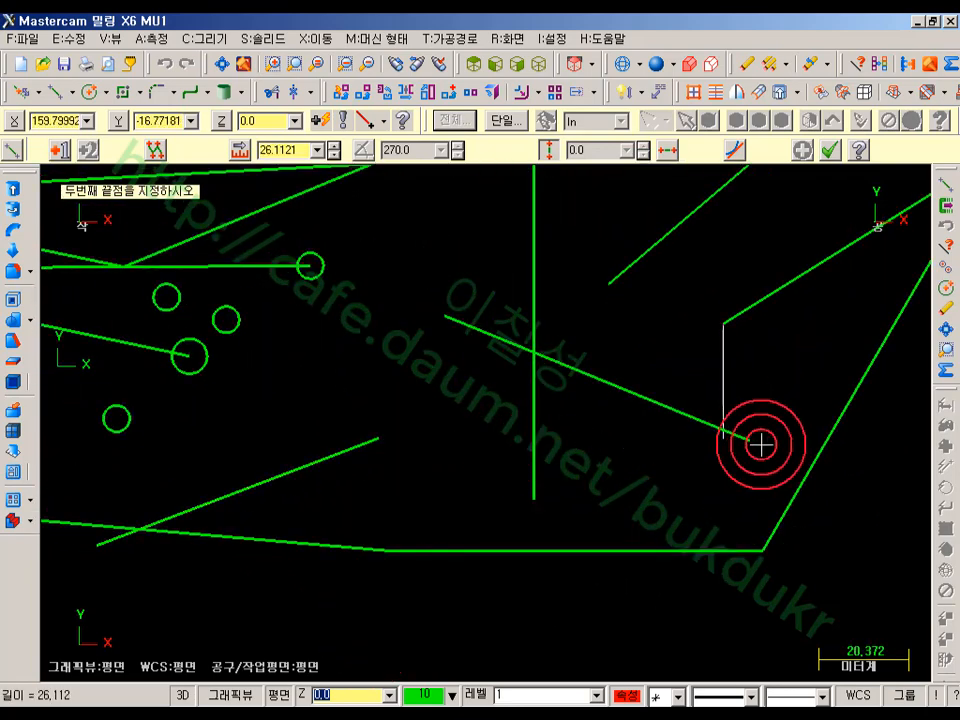
{"action": "left_click", "coordinate": [379, 439]}
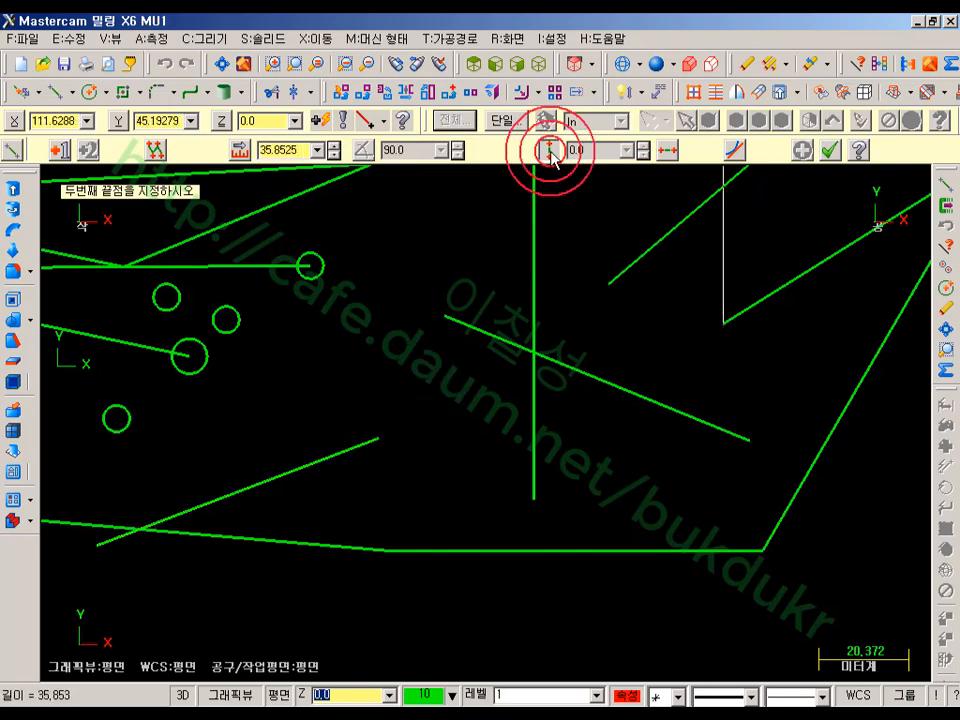
{"action": "left_click", "coordinate": [382, 447]}
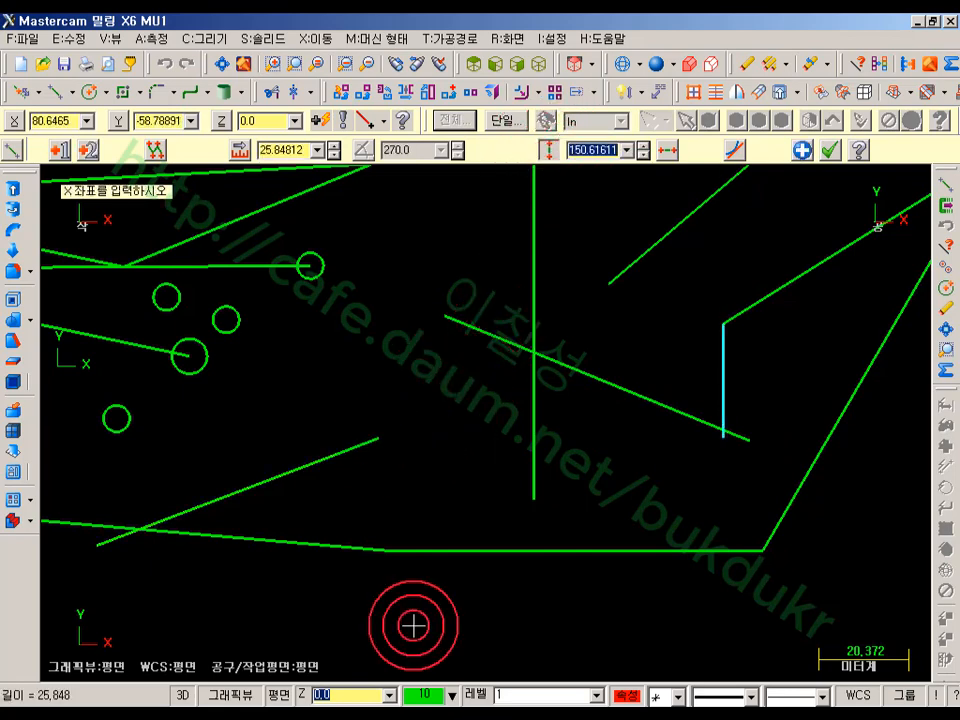
{"action": "left_click", "coordinate": [386, 549]}
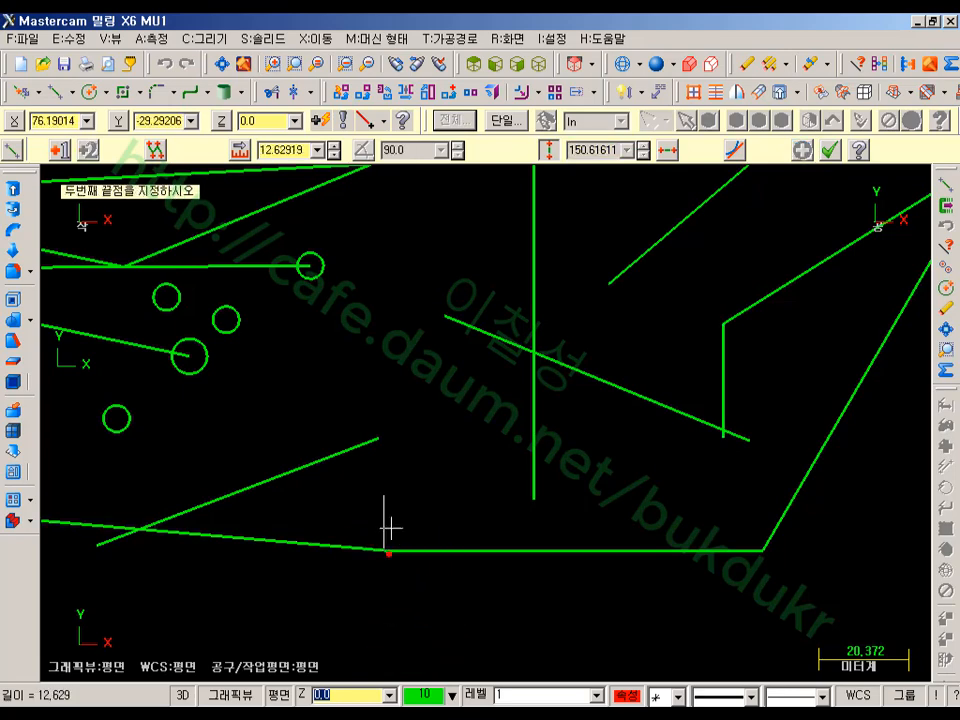
{"action": "left_click", "coordinate": [447, 320]}
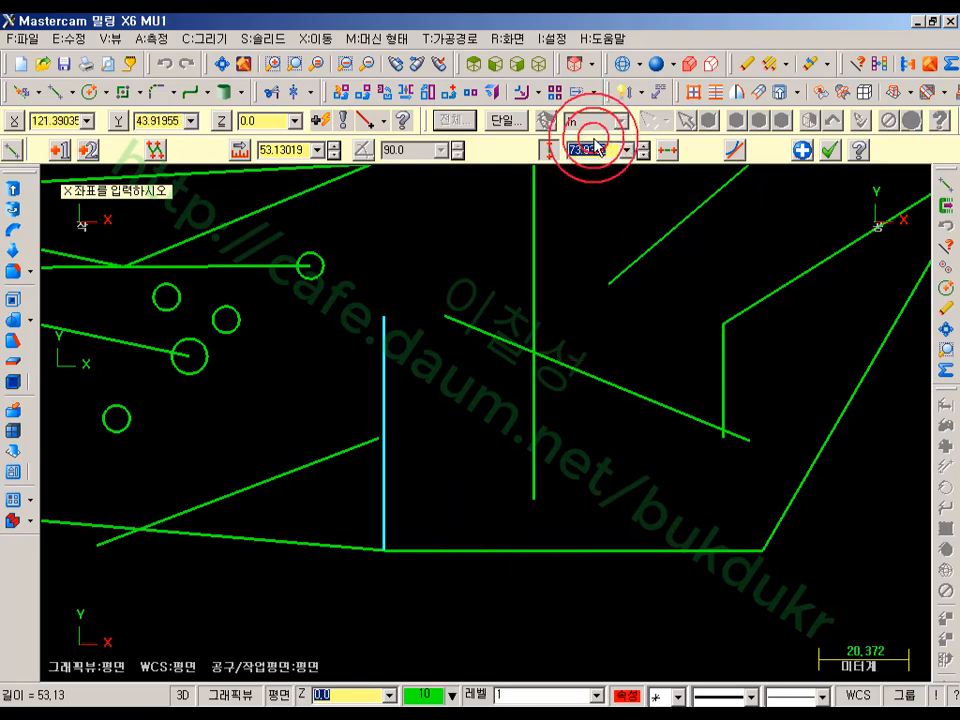
{"action": "left_click", "coordinate": [203, 718]}
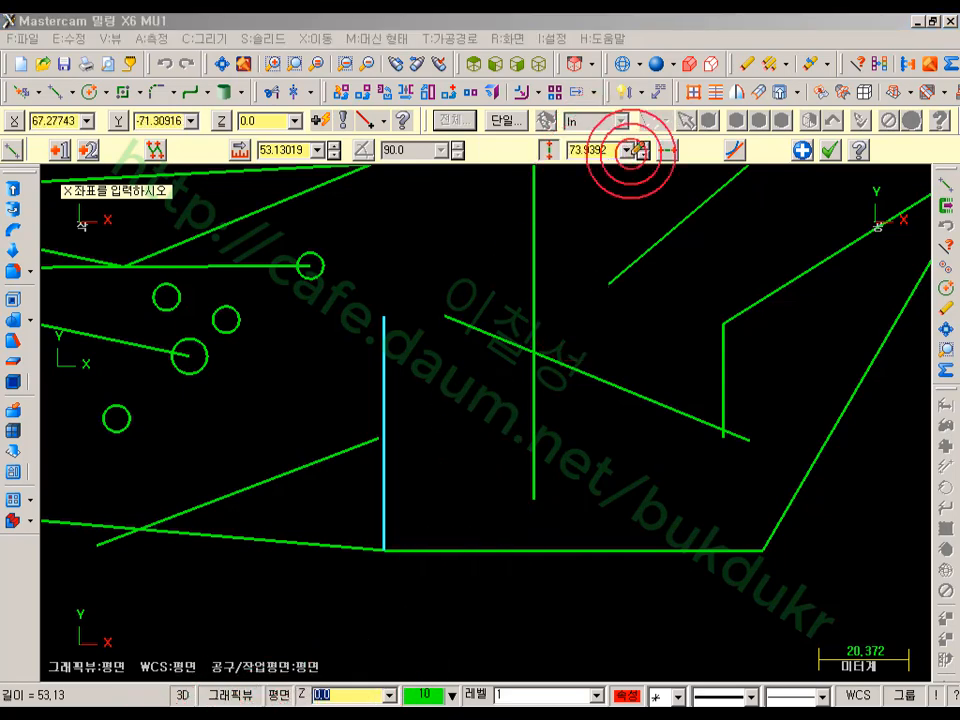
{"action": "left_click_drag", "start_coordinate": [612, 182], "coordinate": [563, 169]}
{"action": "left_click_drag", "start_coordinate": [614, 126], "coordinate": [607, 182]}
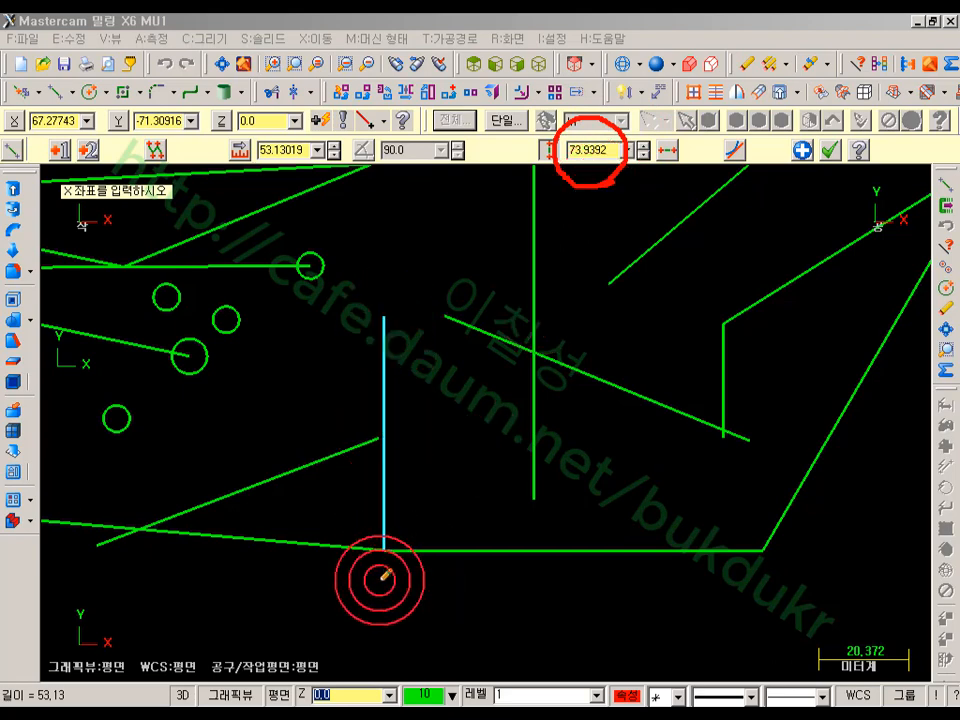
{"action": "mouse_move", "coordinate": [384, 313]}
{"action": "left_mouse_down"}
{"action": "mouse_move", "coordinate": [387, 596]}
{"action": "mouse_move", "coordinate": [348, 660]}
{"action": "left_mouse_up"}
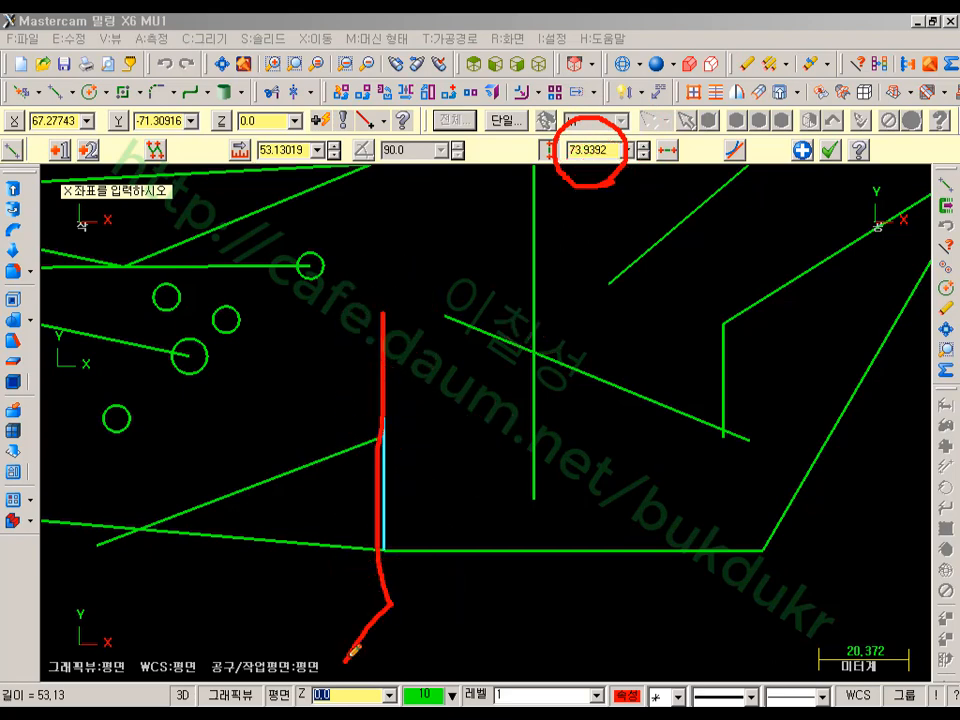
{"action": "left_click_drag", "start_coordinate": [440, 642], "coordinate": [597, 643]}
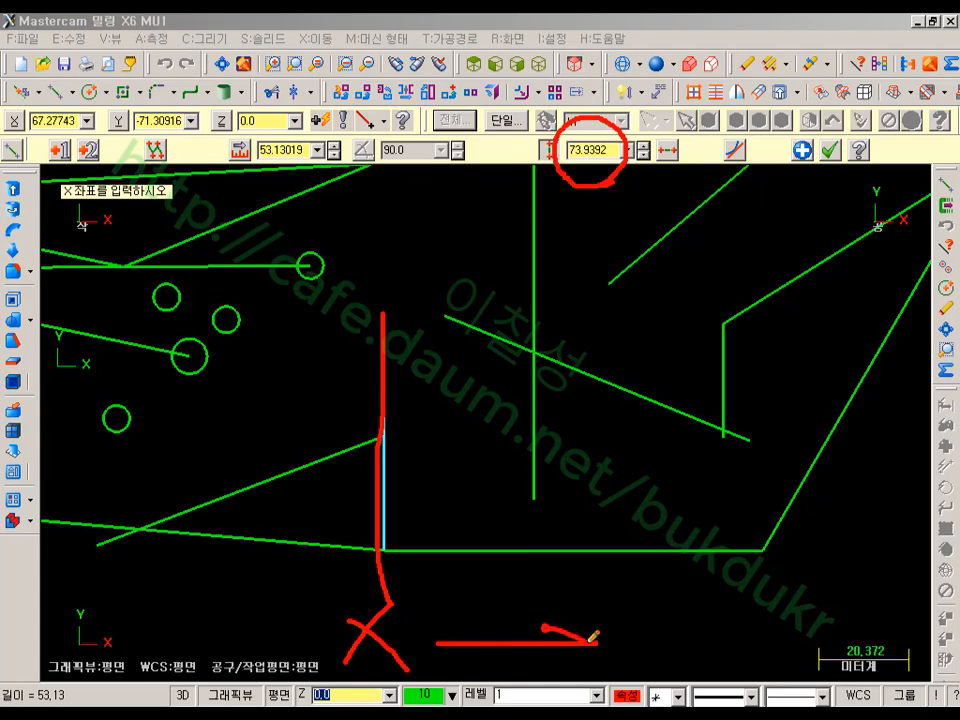
{"action": "left_click_drag", "start_coordinate": [318, 634], "coordinate": [190, 633]}
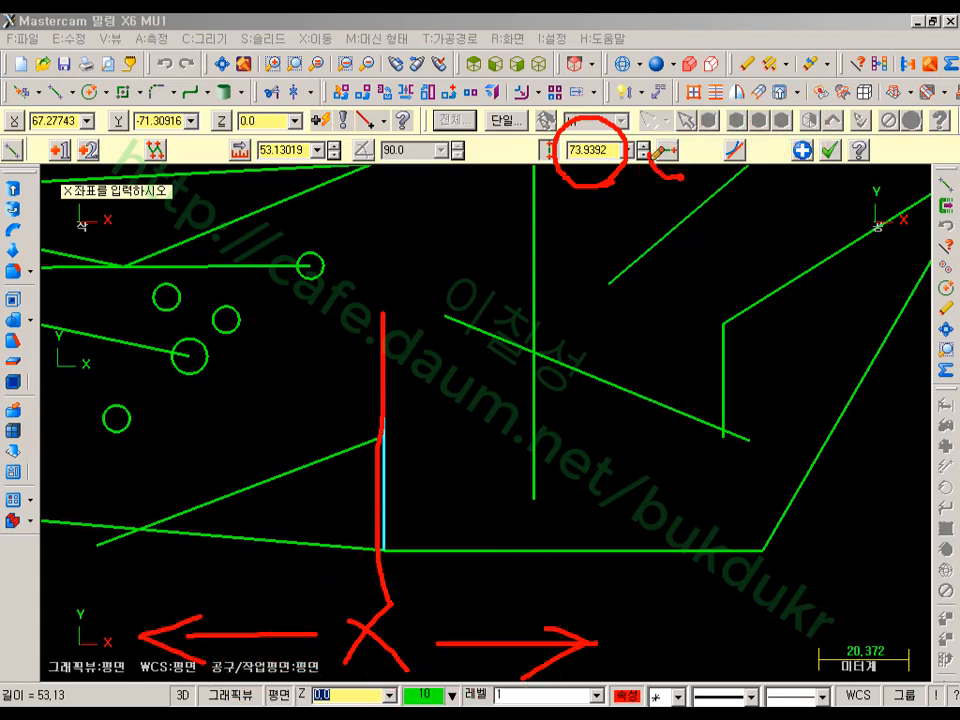
{"action": "left_click_drag", "start_coordinate": [654, 157], "coordinate": [690, 164]}
{"action": "left_click_drag", "start_coordinate": [552, 495], "coordinate": [885, 495]}
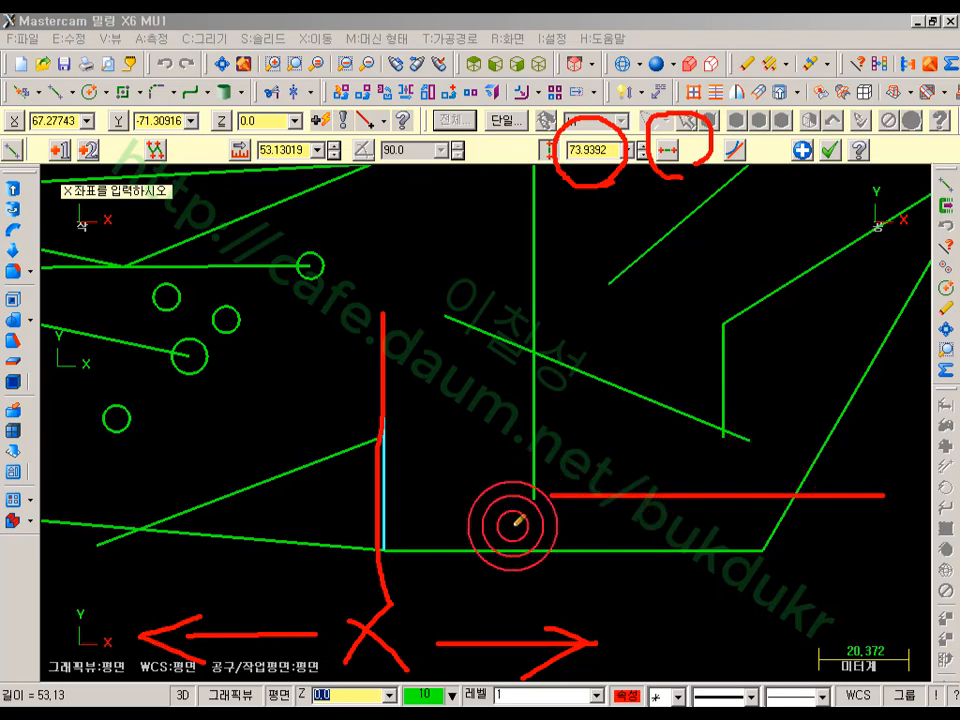
{"action": "mouse_move", "coordinate": [519, 521]}
{"action": "left_mouse_down"}
{"action": "mouse_move", "coordinate": [547, 285]}
{"action": "mouse_move", "coordinate": [563, 268]}
{"action": "left_mouse_up"}
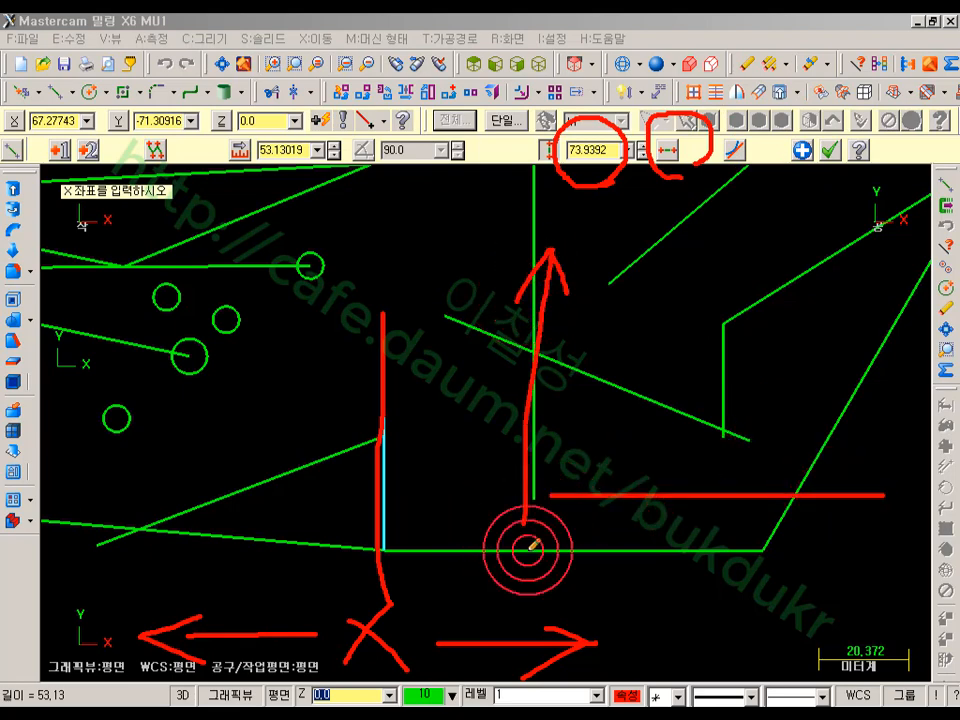
{"action": "left_click_drag", "start_coordinate": [528, 543], "coordinate": [529, 620]}
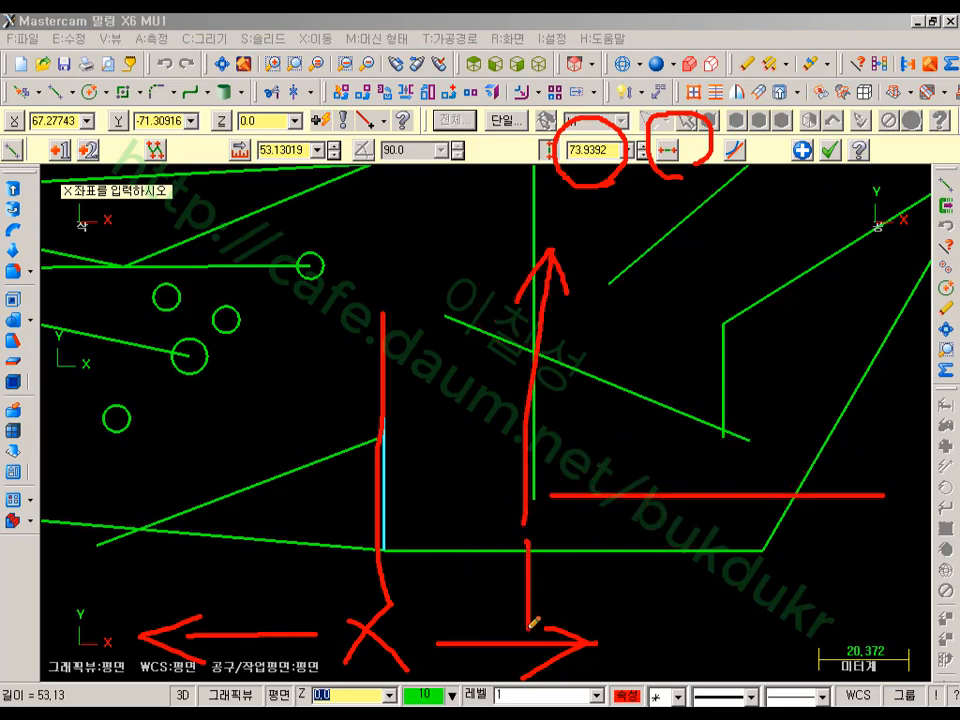
{"action": "mouse_move", "coordinate": [534, 106]}
{"action": "left_mouse_down"}
{"action": "mouse_move", "coordinate": [546, 123]}
{"action": "mouse_move", "coordinate": [570, 103]}
{"action": "mouse_move", "coordinate": [593, 187]}
{"action": "left_mouse_up"}
{"action": "left_click", "coordinate": [608, 181]}
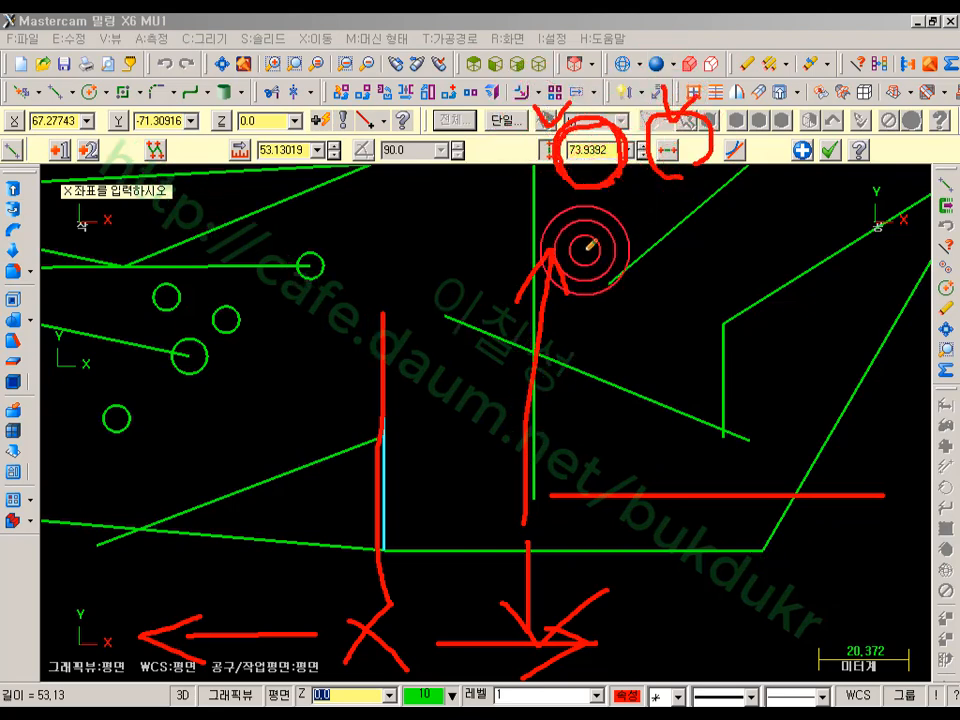
{"action": "left_click_drag", "start_coordinate": [612, 126], "coordinate": [576, 176]}
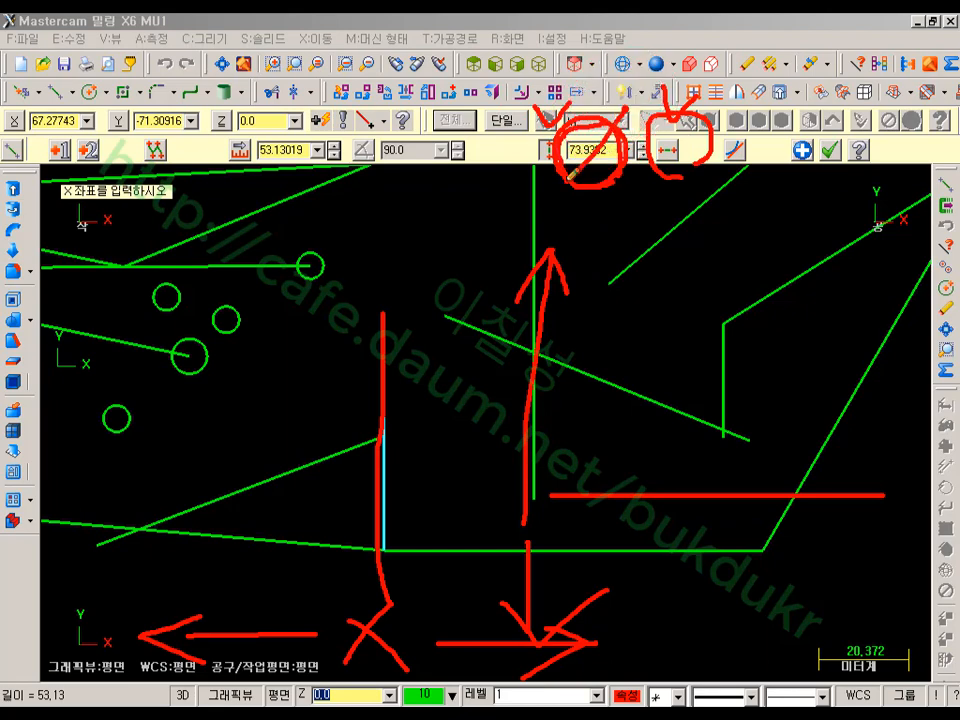
{"action": "right_click", "coordinate": [611, 205]}
{"action": "left_click", "coordinate": [643, 386]}
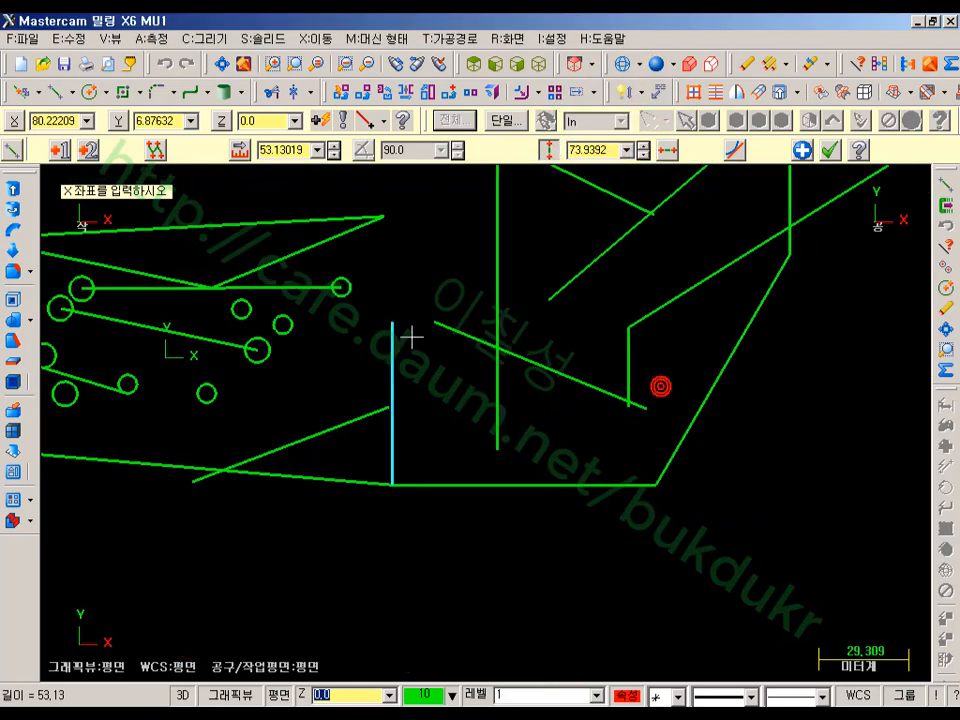
Set the X coordinate of the new vertical line to 50, and change it on to 100.
{"action": "left_click", "coordinate": [545, 150]}
{"action": "left_click", "coordinate": [578, 150]}
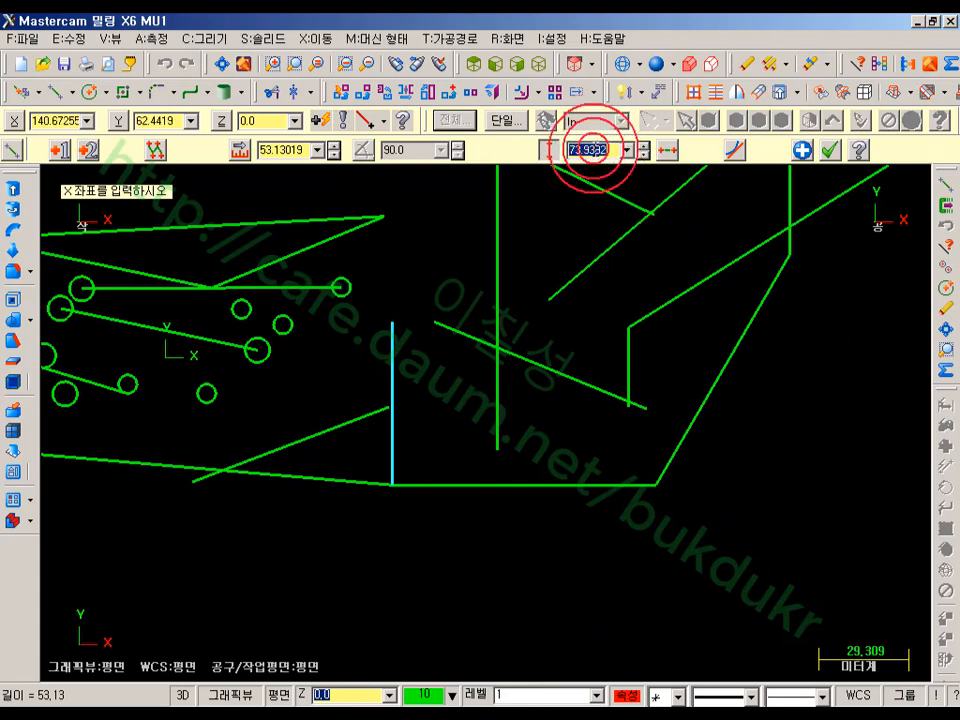
{"action": "type", "text": "50"}
{"action": "key", "text": "Return"}
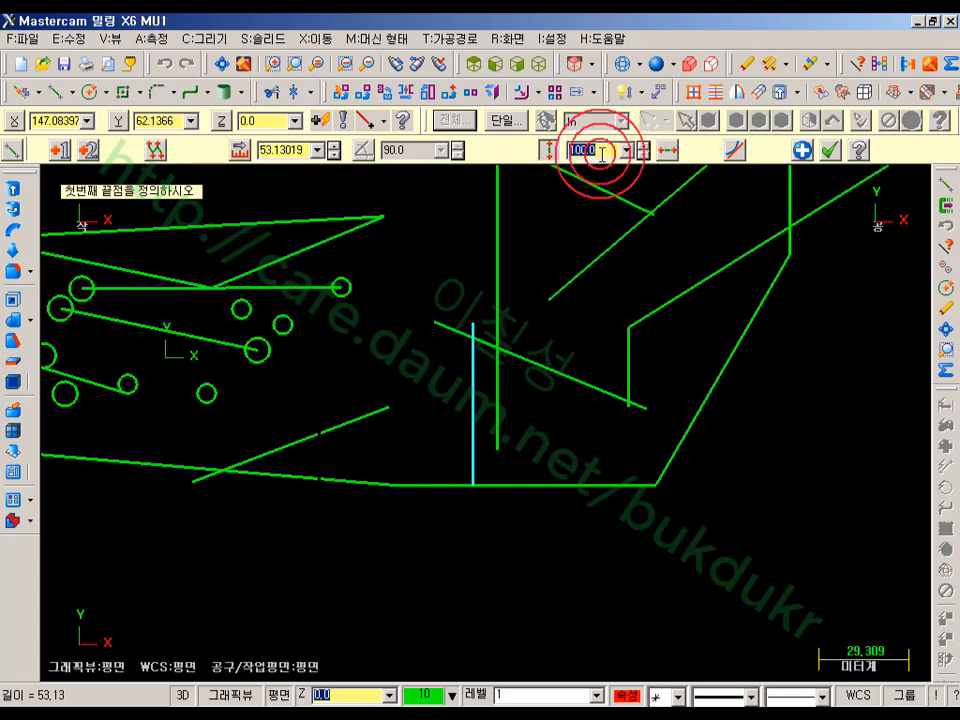
Set the X coordinate of the new vertical line to 80.
{"action": "scroll", "coordinate": [594, 148], "scroll_direction": "up", "scroll_amount": 2}
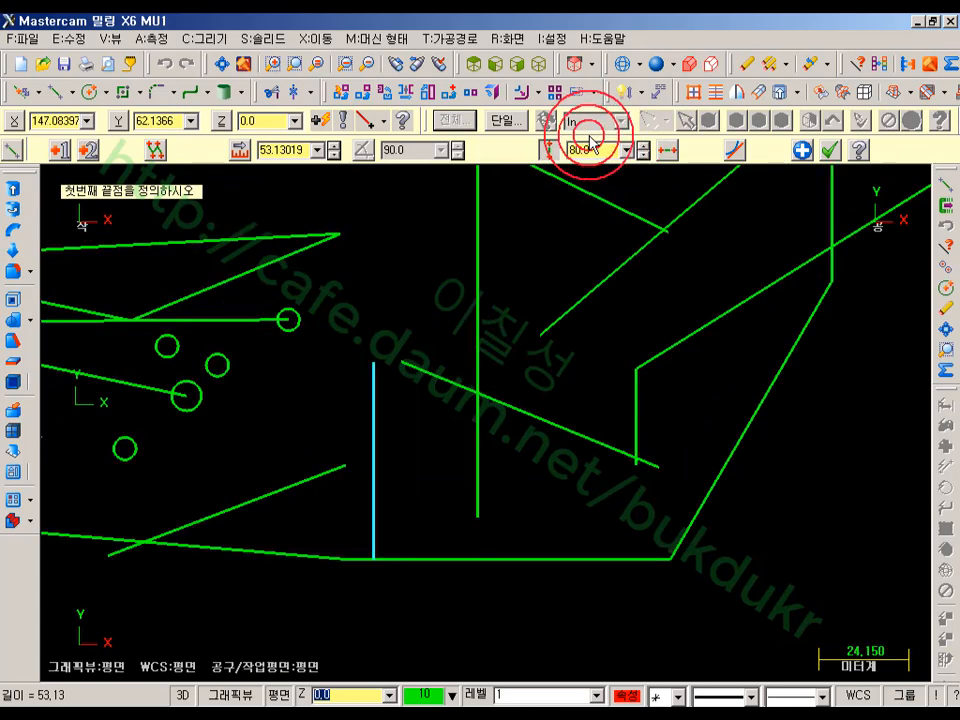
{"action": "type", "text": "80"}
{"action": "key", "text": "Return"}
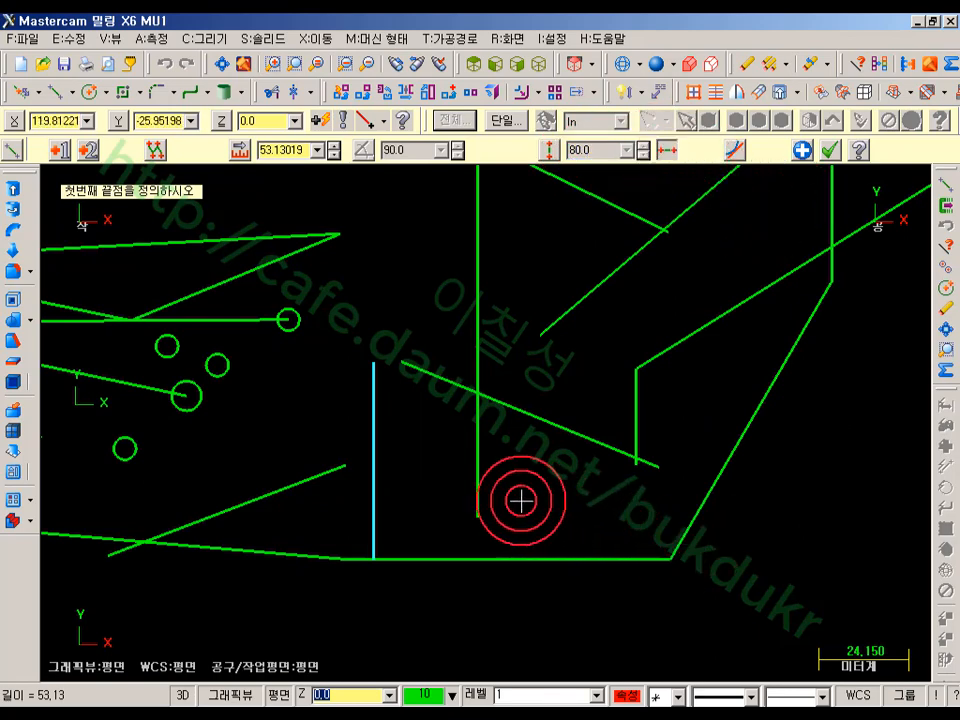
Draw a horizontal line about 85 mm long across the outline's slanted lower edge, setting its Y coordinate to 0 and then to 20.
{"action": "left_click", "coordinate": [516, 503]}
{"action": "left_click", "coordinate": [836, 525]}
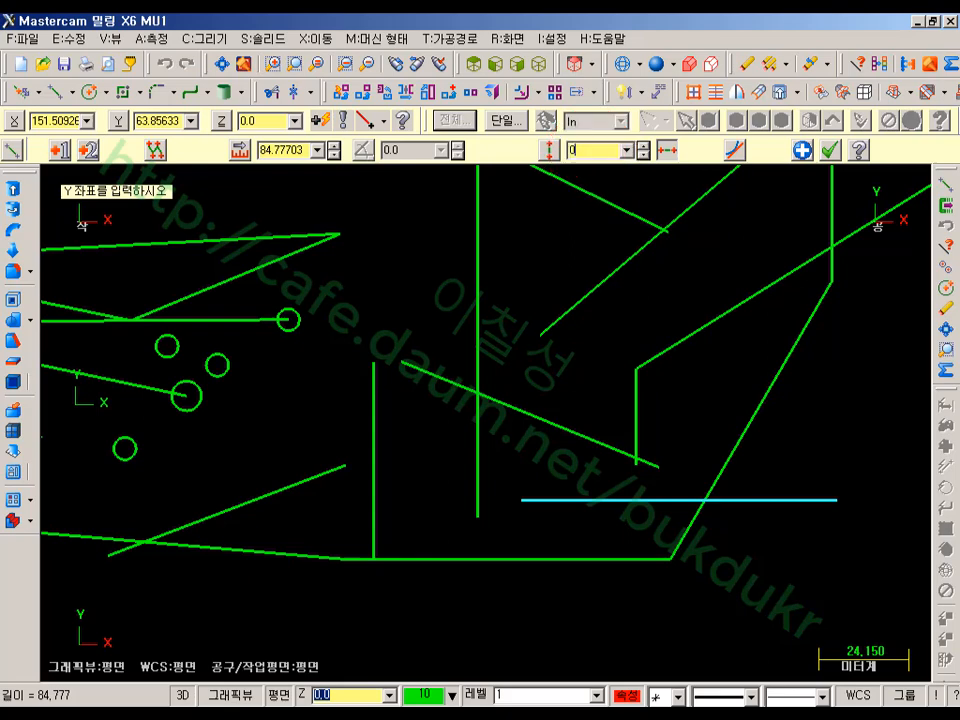
{"action": "key", "text": "Return"}
{"action": "left_click", "coordinate": [592, 155]}
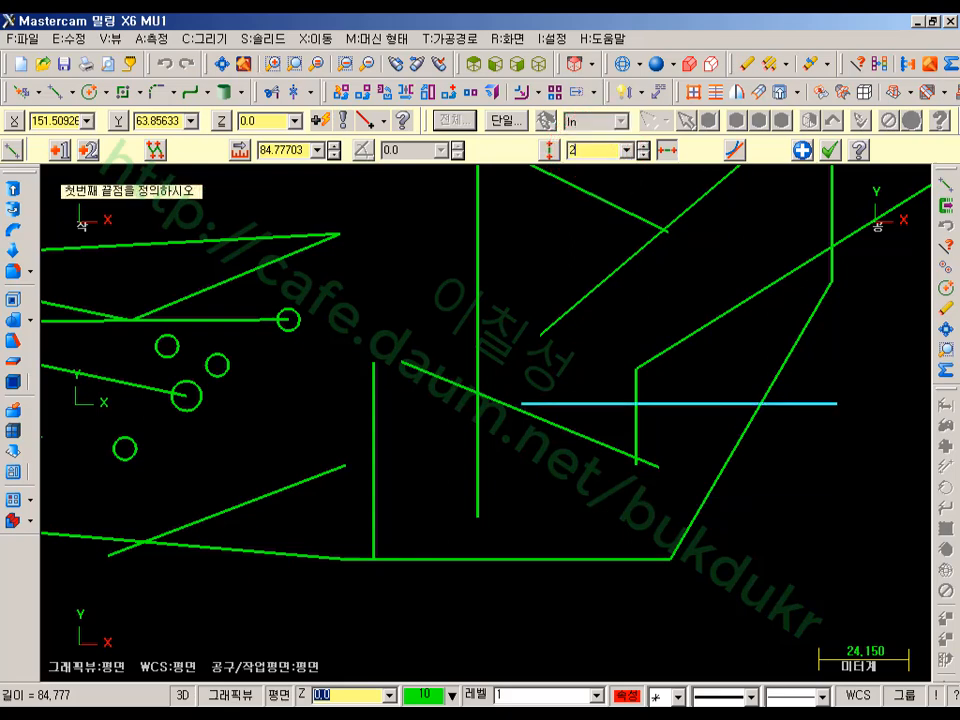
{"action": "key", "text": "Return"}
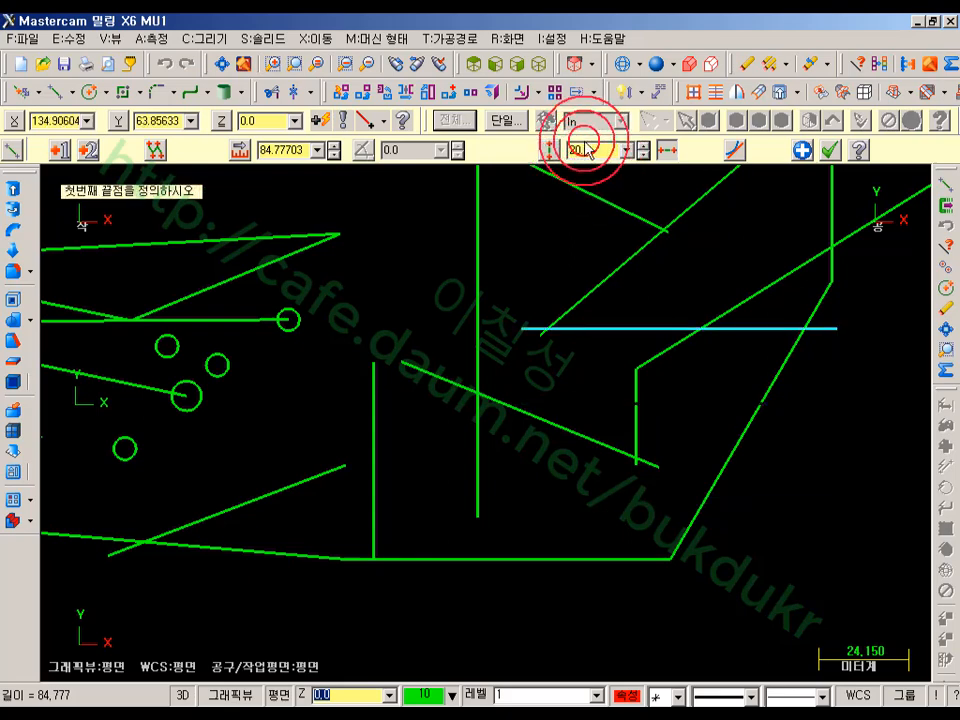
{"action": "left_click", "coordinate": [678, 154]}
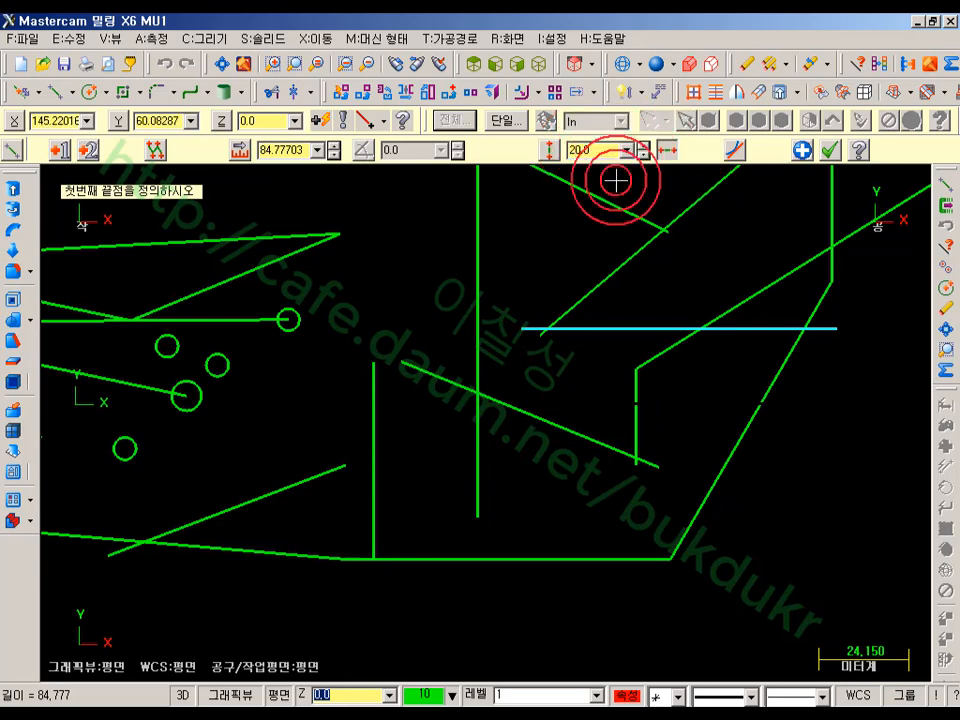
{"action": "scroll", "coordinate": [630, 208], "scroll_direction": "down", "scroll_amount": 2}
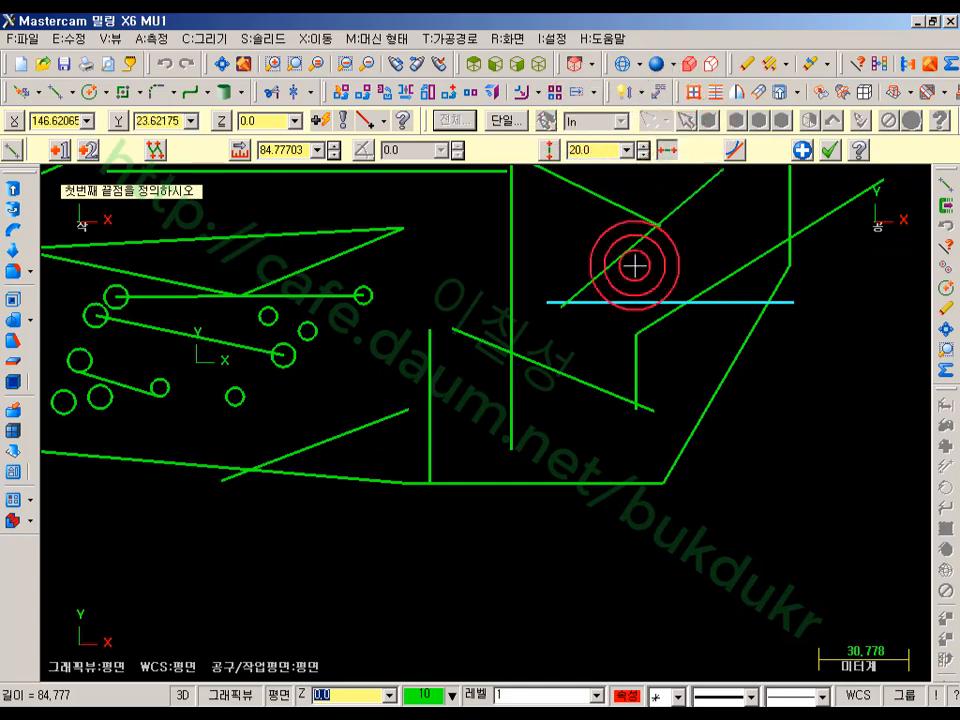
{"action": "scroll", "coordinate": [553, 392], "scroll_direction": "down", "scroll_amount": 2}
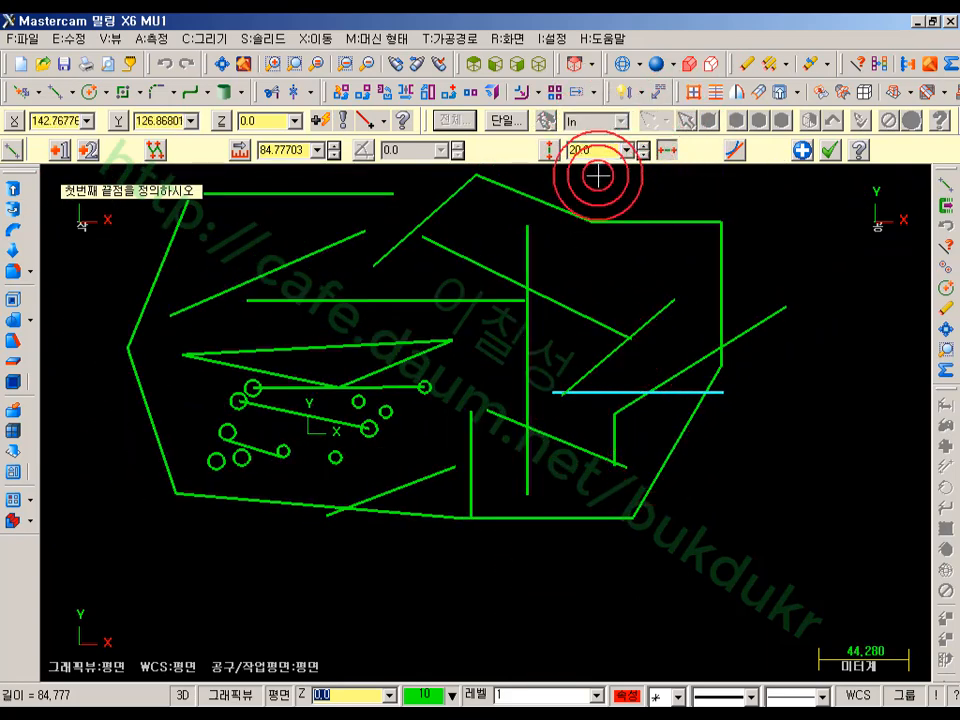
{"action": "left_click", "coordinate": [320, 695]}
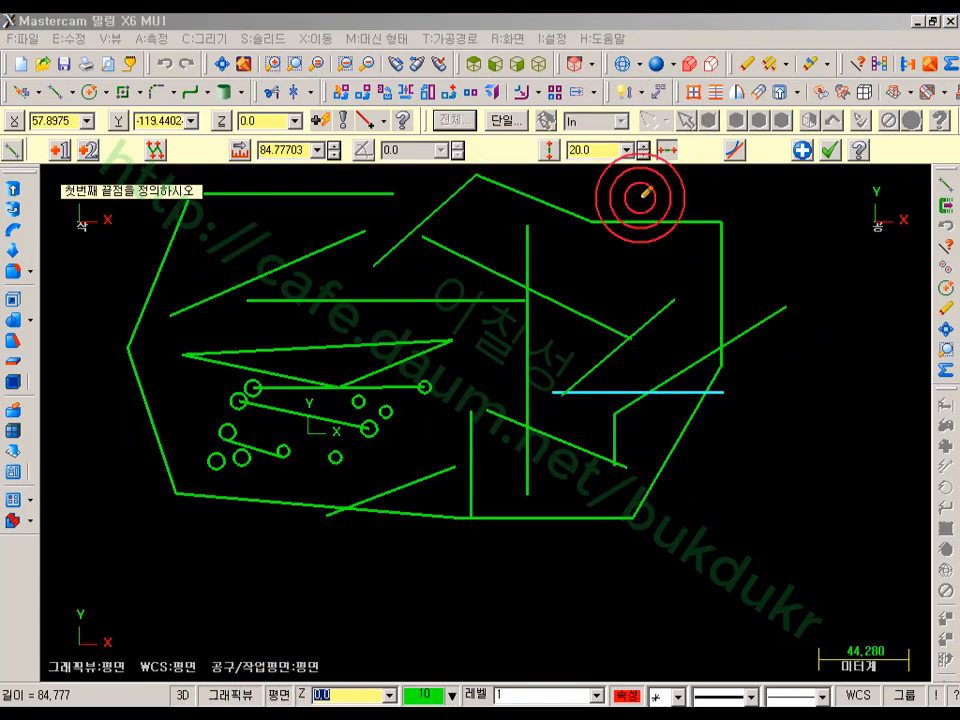
{"action": "right_click", "coordinate": [507, 386]}
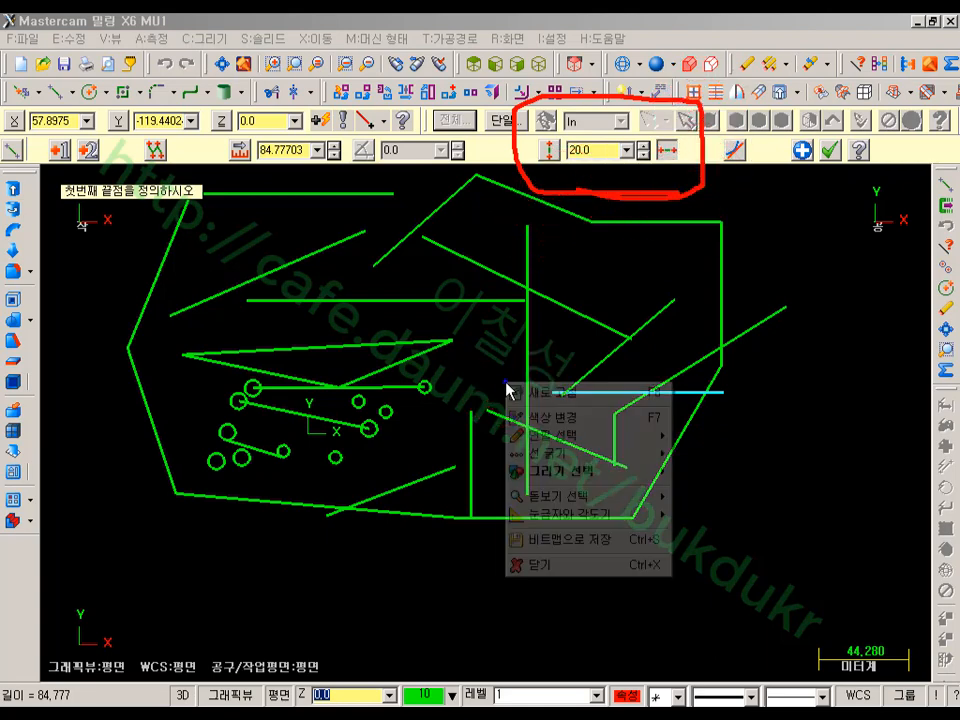
{"action": "left_click", "coordinate": [553, 566]}
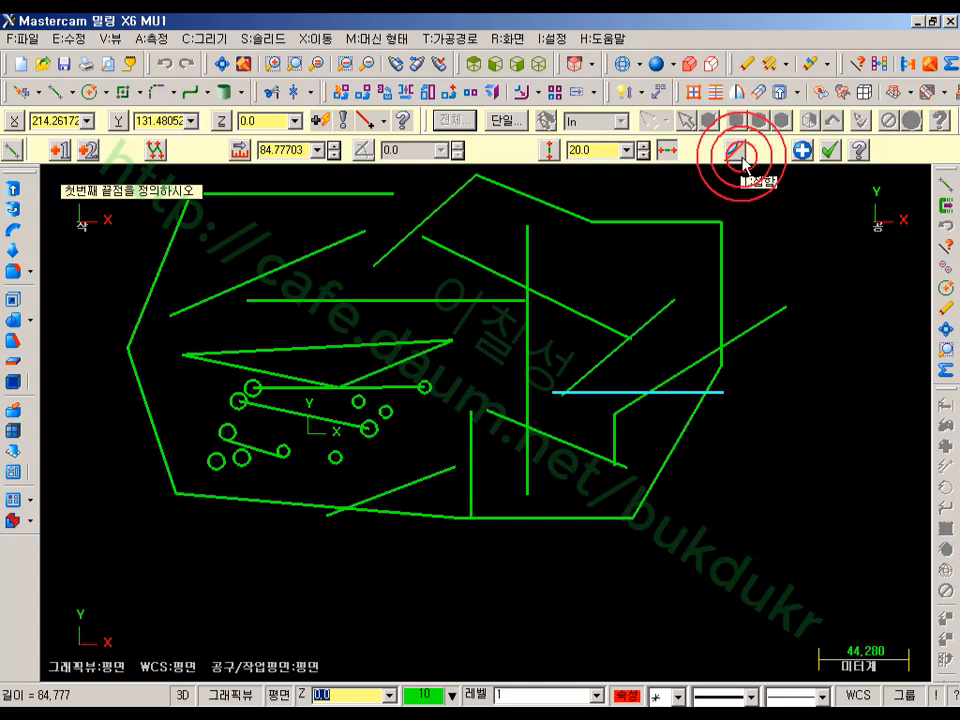
Draw an unconstrained line about 27 mm long from the existing line's end on one small lower circle to the bottom of the other.
{"action": "scroll", "coordinate": [390, 510], "scroll_direction": "up", "scroll_amount": 6}
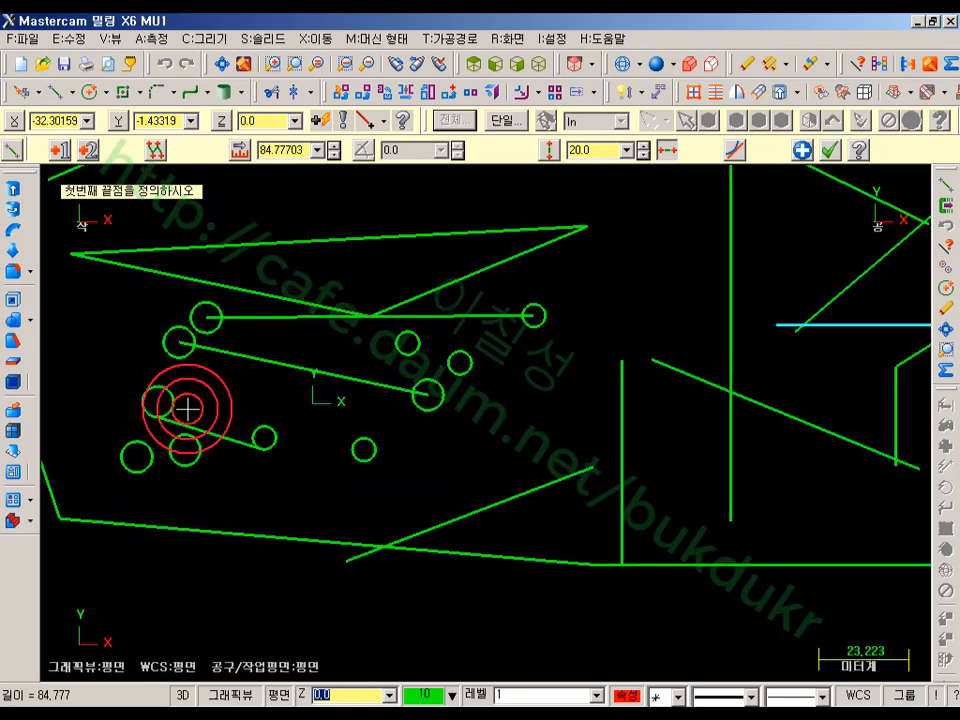
{"action": "scroll", "coordinate": [258, 512], "scroll_direction": "up", "scroll_amount": 4}
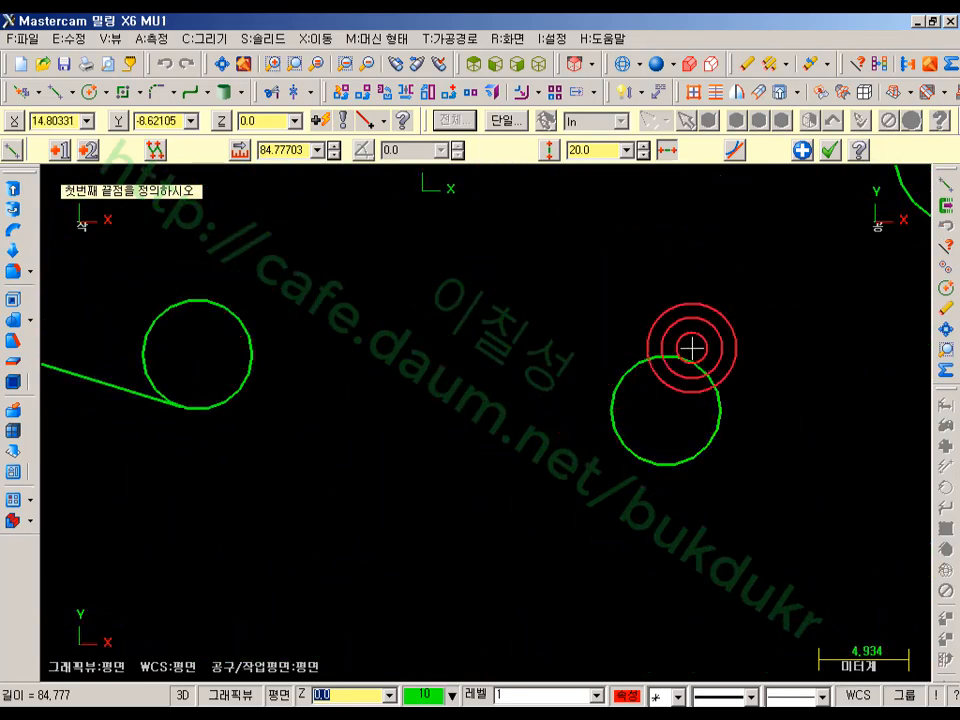
{"action": "left_click", "coordinate": [737, 150]}
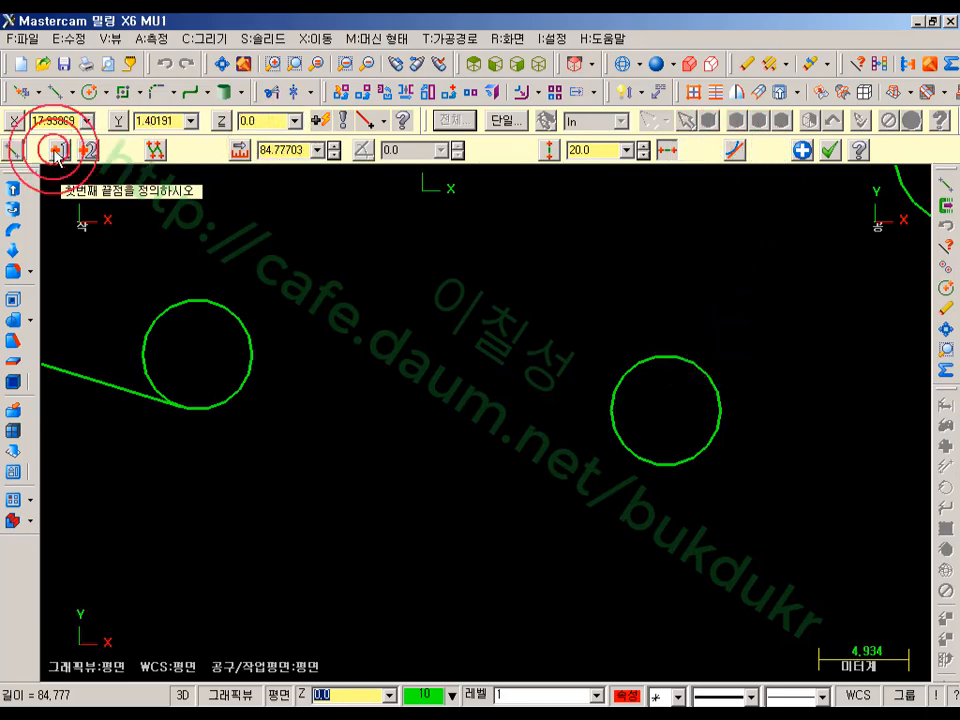
{"action": "left_click", "coordinate": [185, 403]}
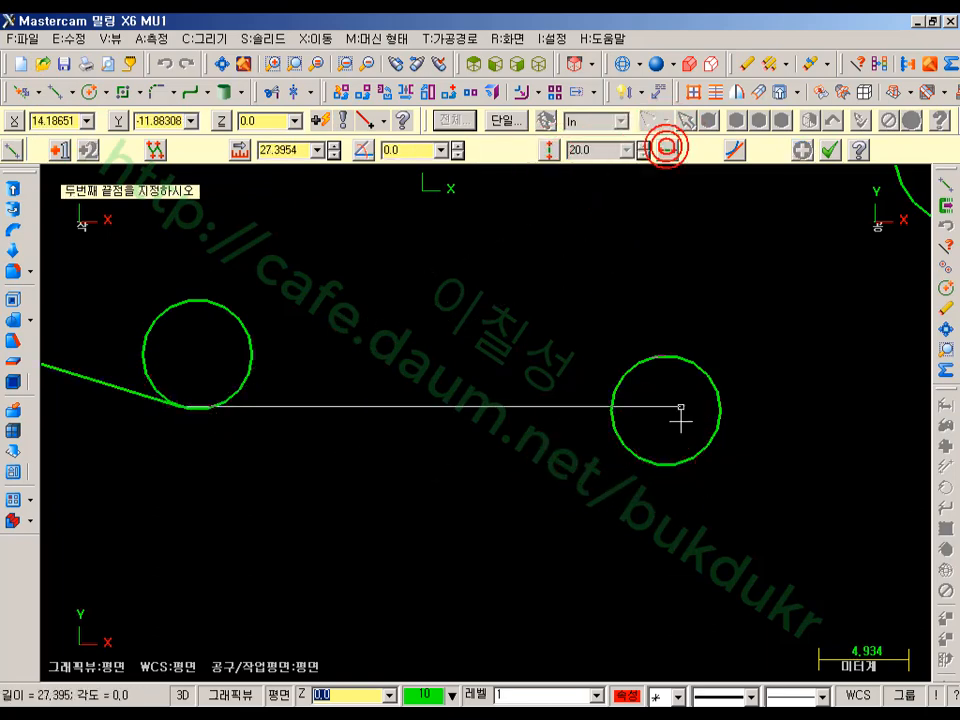
{"action": "left_click", "coordinate": [666, 463]}
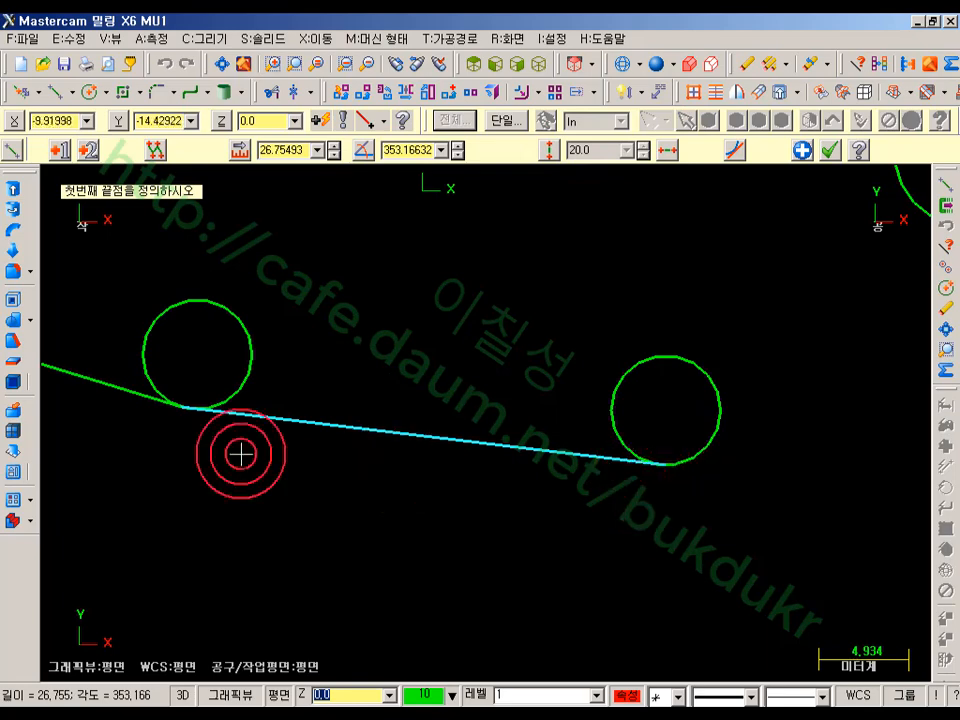
Draw a line about 26 mm long tangent to the upper sides of the same two small circles using the tangent option.
{"action": "scroll", "coordinate": [713, 480], "scroll_direction": "up", "scroll_amount": 8}
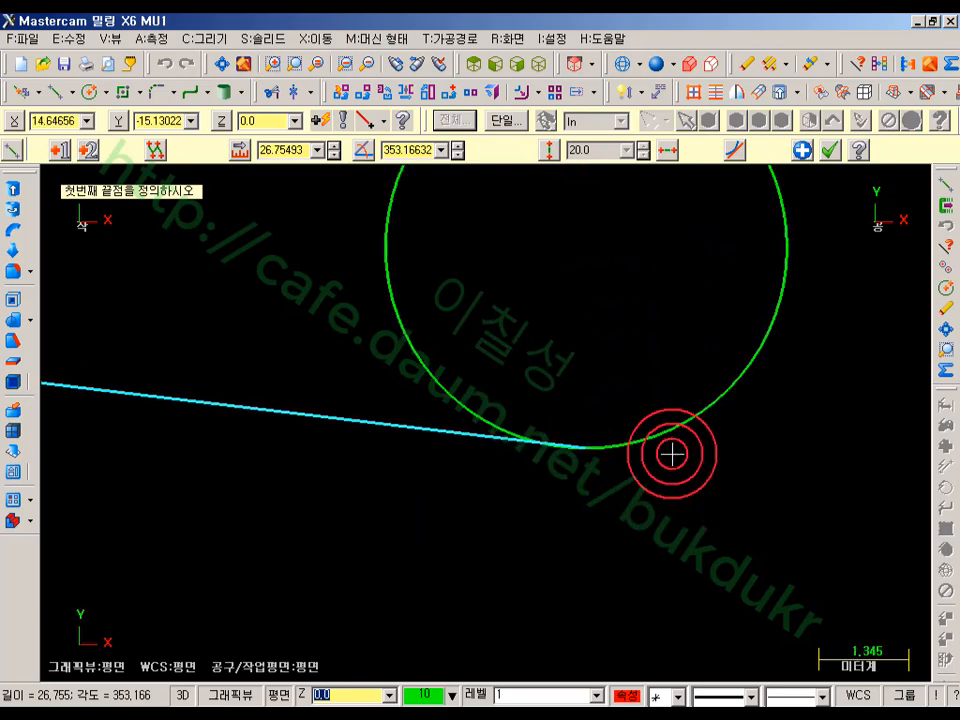
{"action": "scroll", "coordinate": [578, 455], "scroll_direction": "up", "scroll_amount": 4}
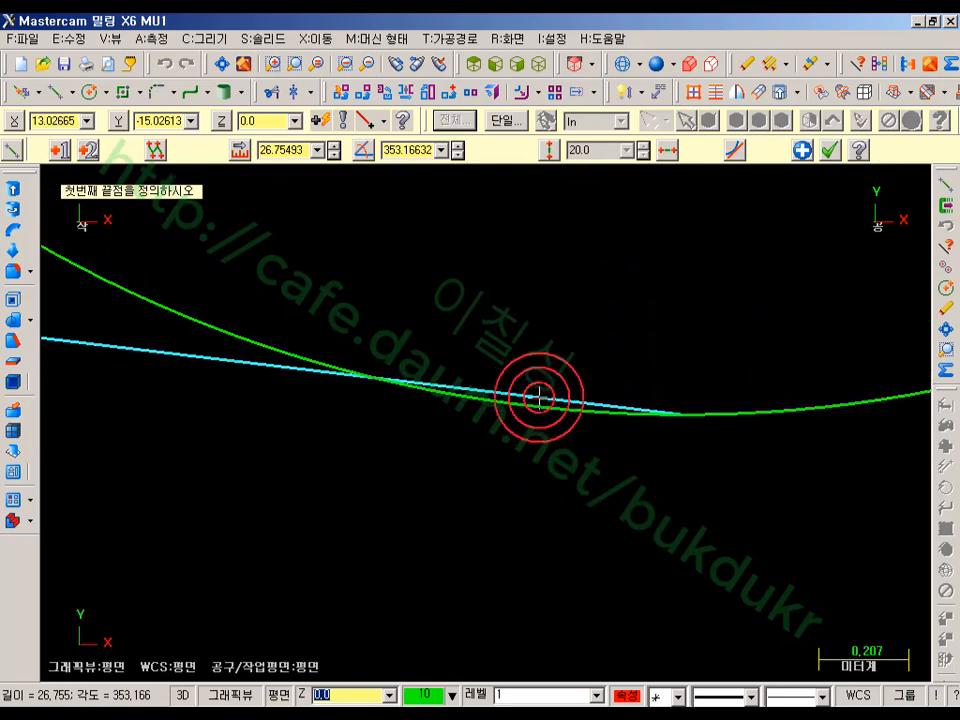
{"action": "scroll", "coordinate": [700, 405], "scroll_direction": "down", "scroll_amount": 2}
{"action": "scroll", "coordinate": [744, 521], "scroll_direction": "down", "scroll_amount": 10}
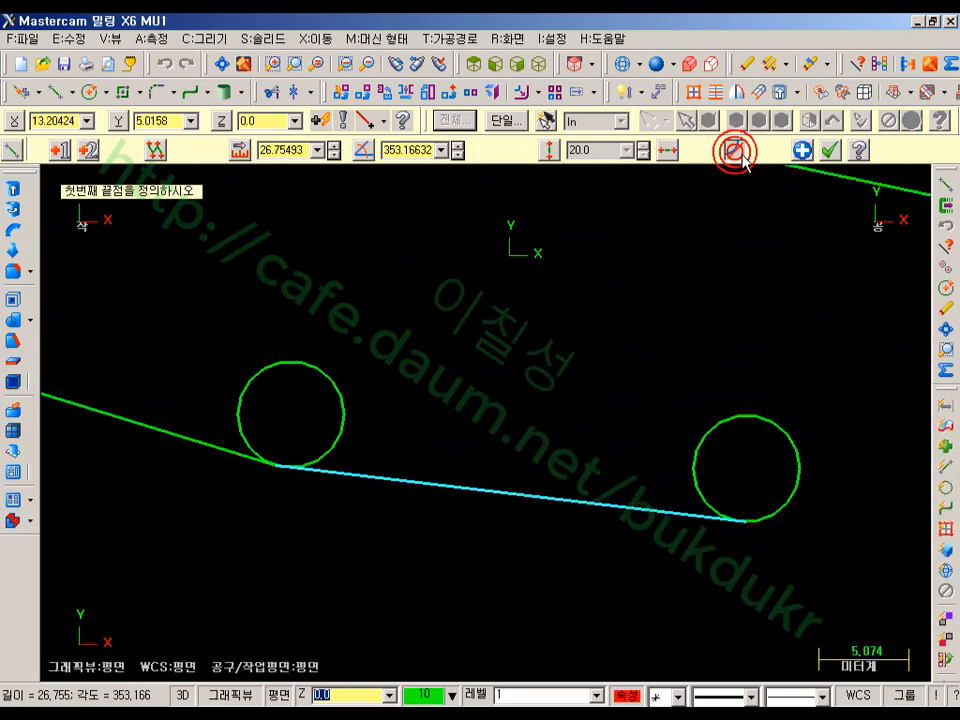
{"action": "left_click", "coordinate": [712, 413]}
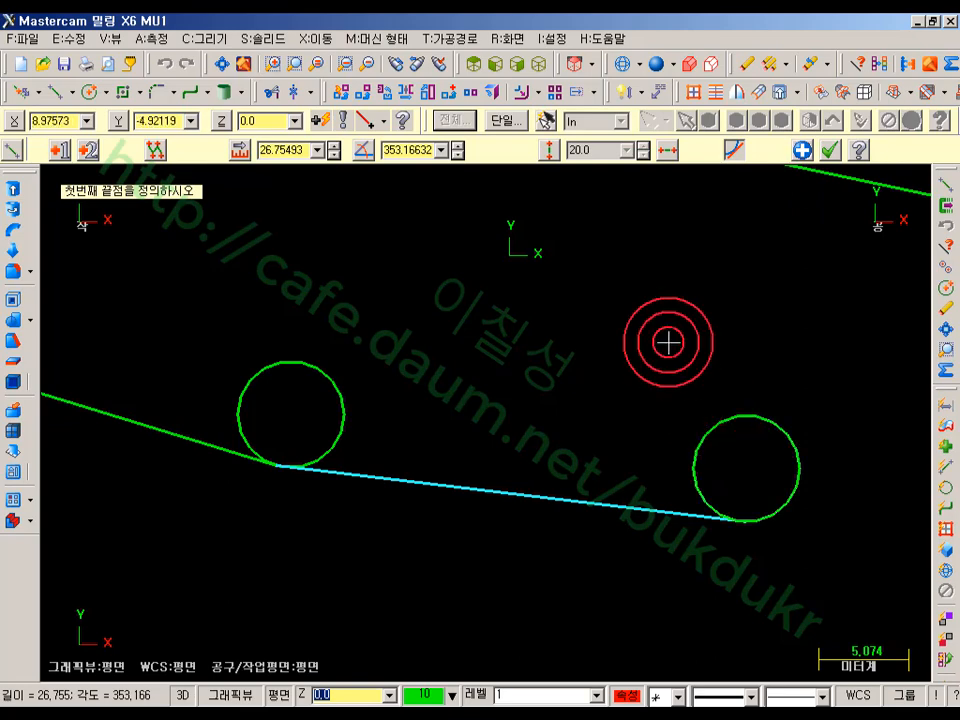
{"action": "left_click", "coordinate": [747, 416]}
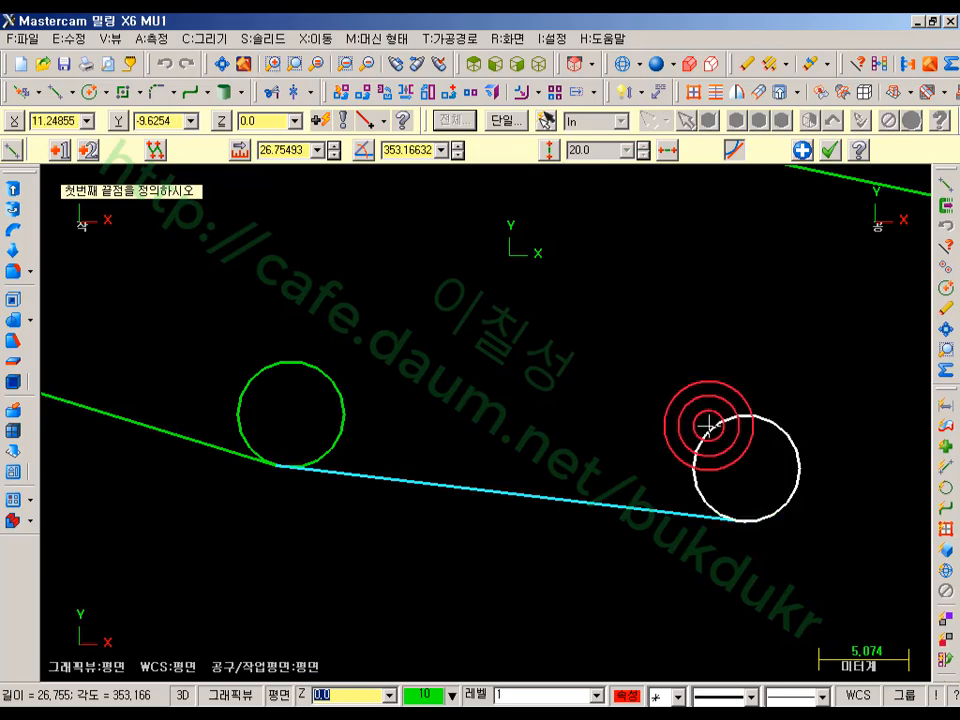
{"action": "left_click", "coordinate": [705, 418]}
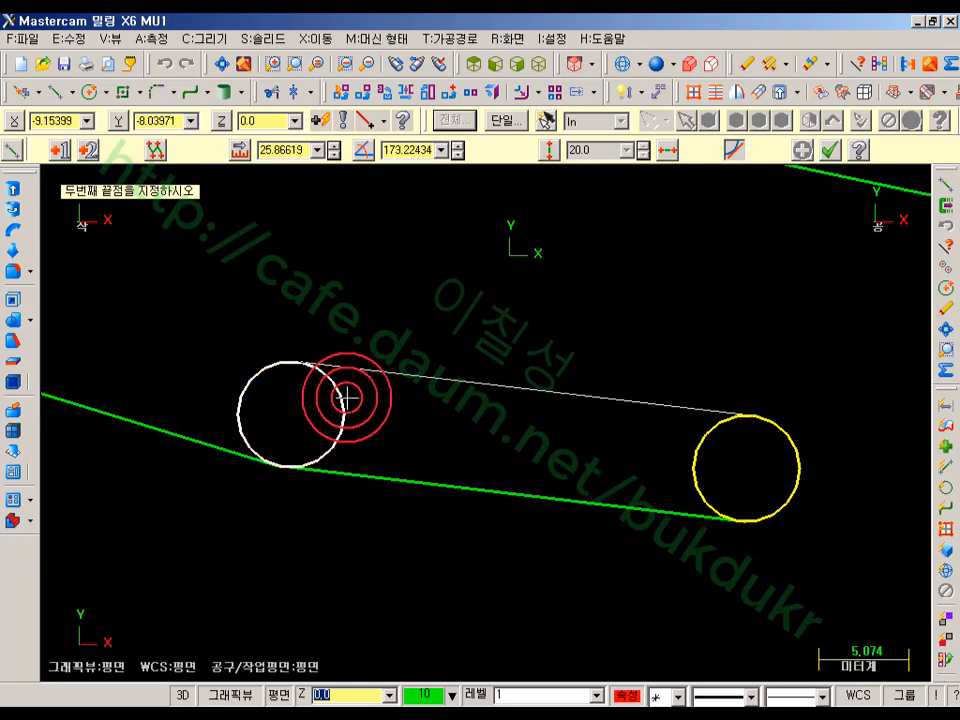
{"action": "left_click", "coordinate": [348, 397]}
{"action": "scroll", "coordinate": [519, 587], "scroll_direction": "down", "scroll_amount": 1}
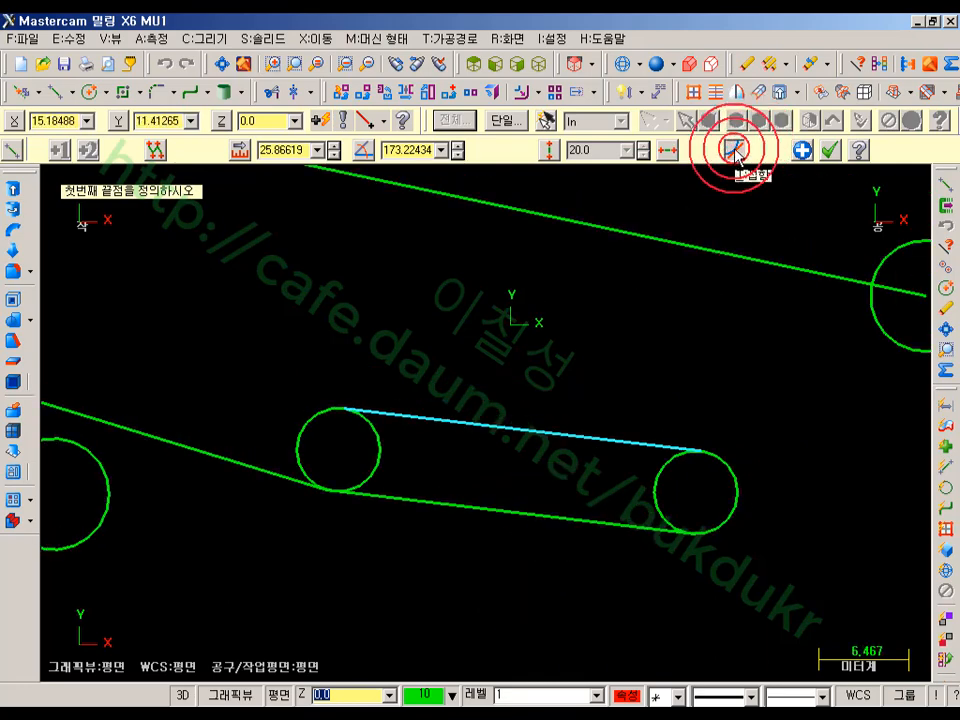
{"action": "left_click", "coordinate": [824, 152]}
Switch to the PDF textbook in Acrobat Reader to review the two-point line section, and return to the Mastercam drawing.
{"action": "left_click", "coordinate": [273, 712]}
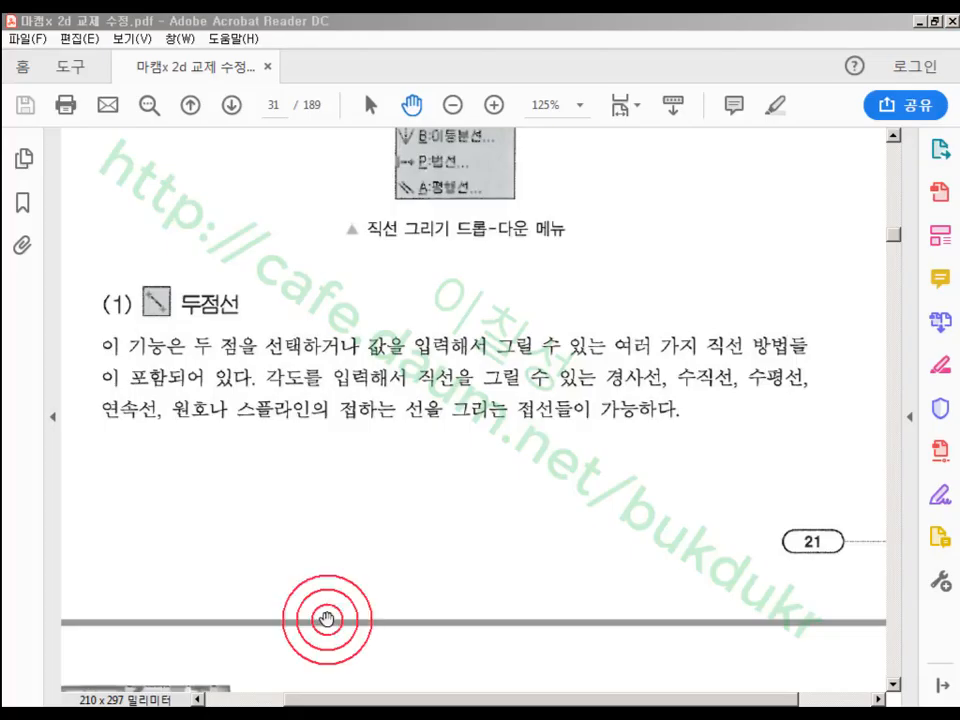
{"action": "left_click", "coordinate": [239, 712]}
{"action": "scroll", "coordinate": [567, 410], "scroll_direction": "down", "scroll_amount": 1}
{"action": "scroll", "coordinate": [376, 505], "scroll_direction": "down", "scroll_amount": 2}
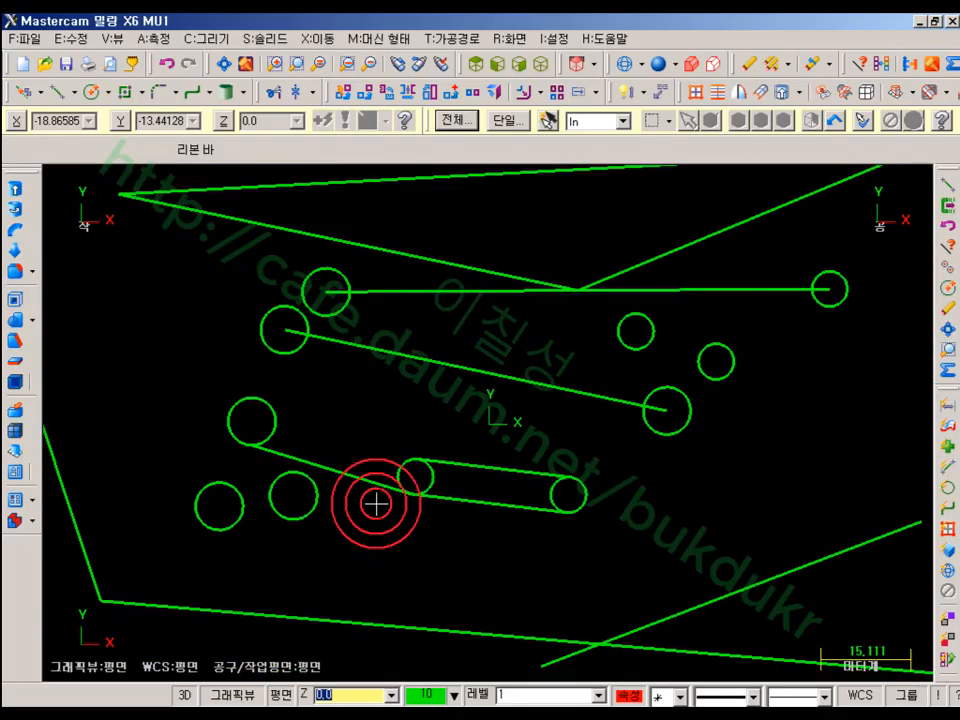
{"action": "scroll", "coordinate": [376, 505], "scroll_direction": "down", "scroll_amount": 1}
Draw a vertical two-point line about 34 mm down from the centre of the upper-left circle.
{"action": "left_click", "coordinate": [62, 89]}
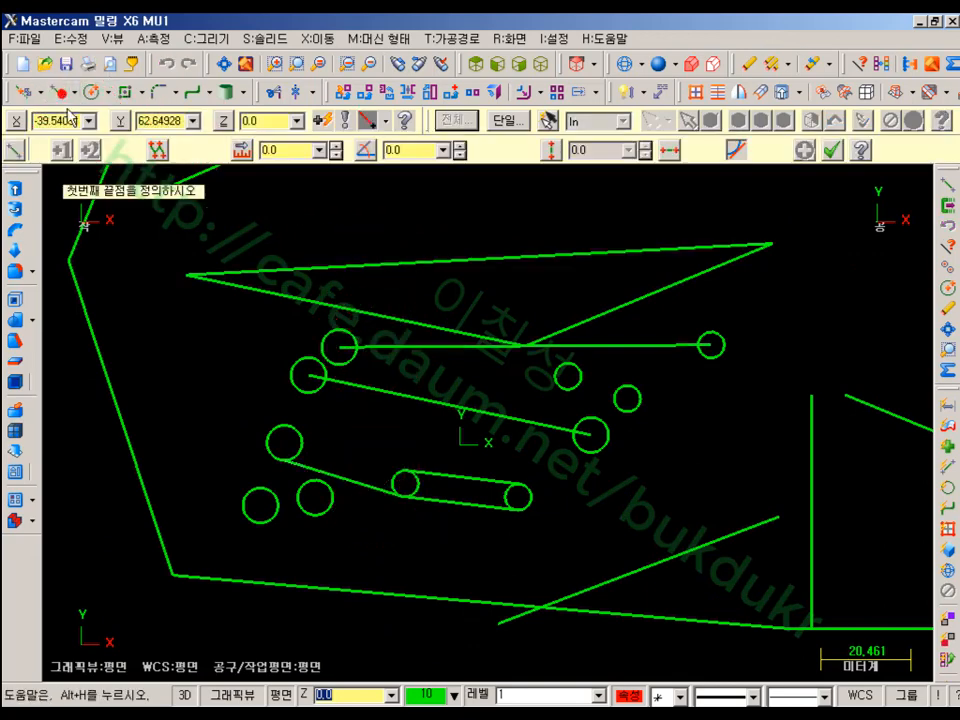
{"action": "scroll", "coordinate": [690, 467], "scroll_direction": "up", "scroll_amount": 1}
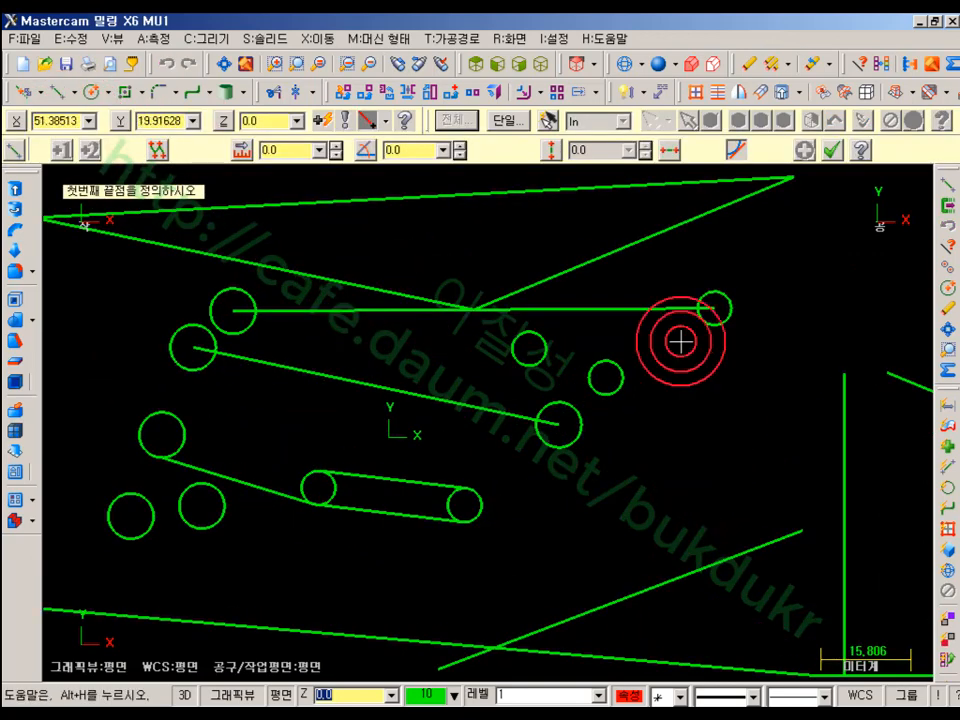
{"action": "left_click", "coordinate": [541, 171]}
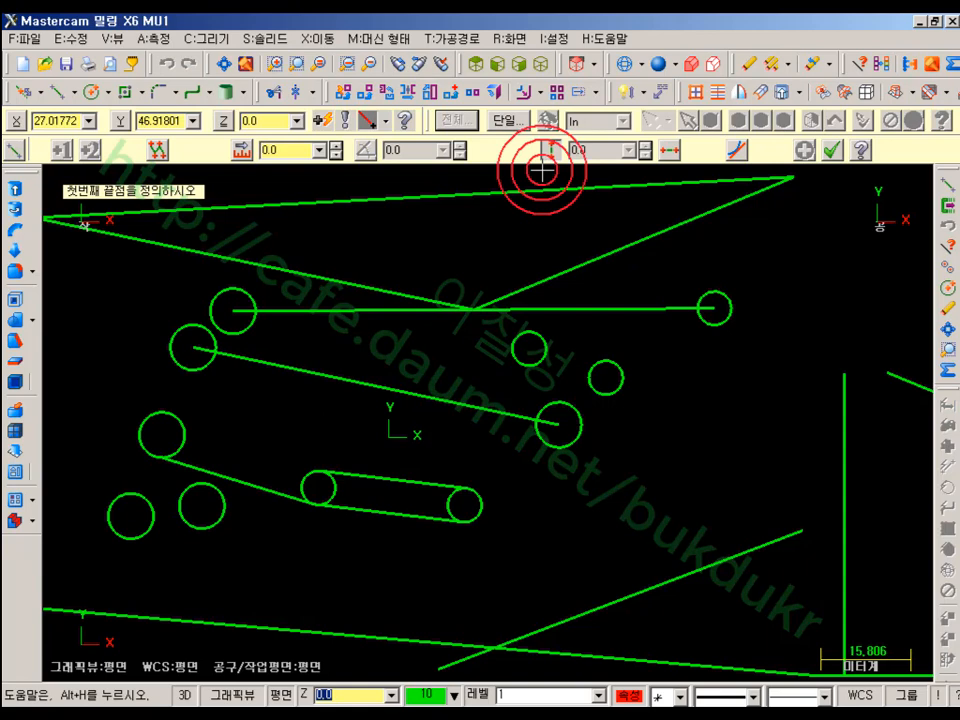
{"action": "left_click", "coordinate": [233, 313]}
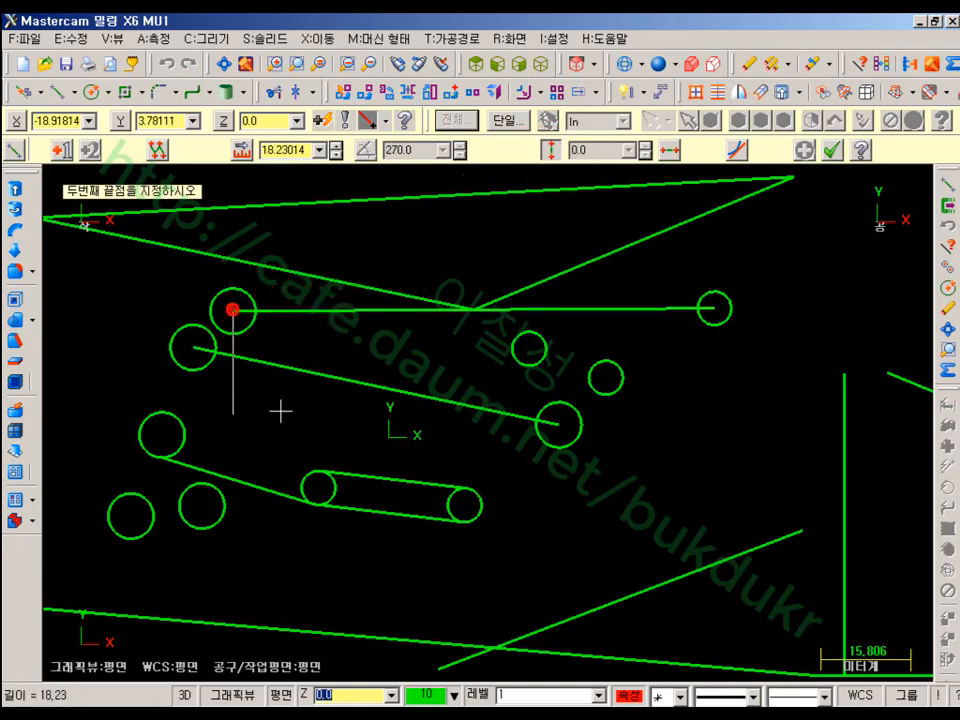
{"action": "left_click", "coordinate": [201, 503]}
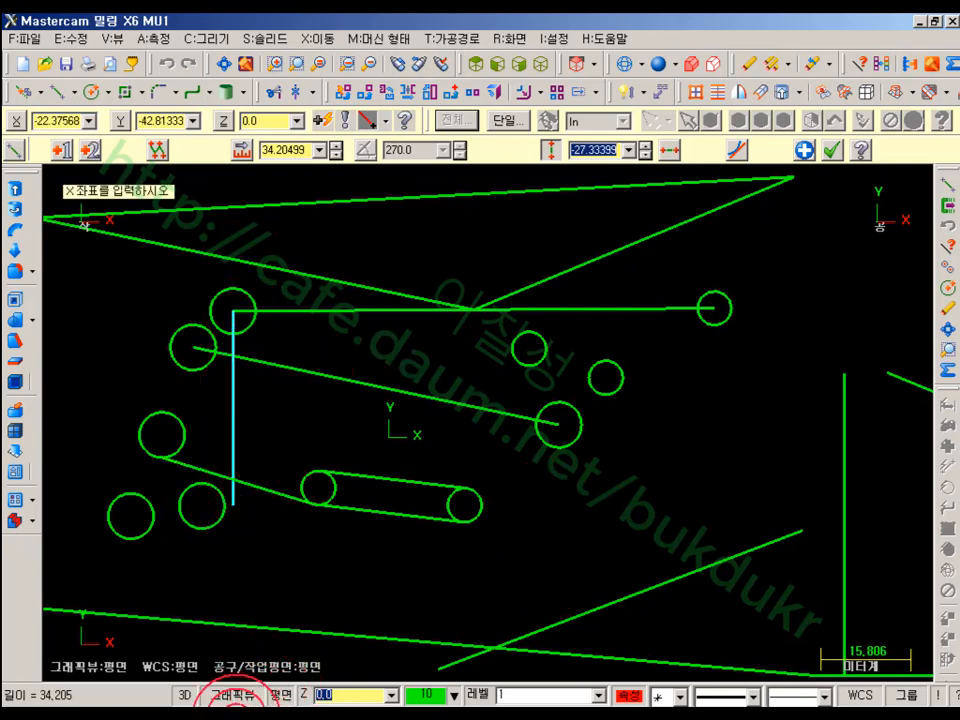
{"action": "left_click", "coordinate": [176, 716]}
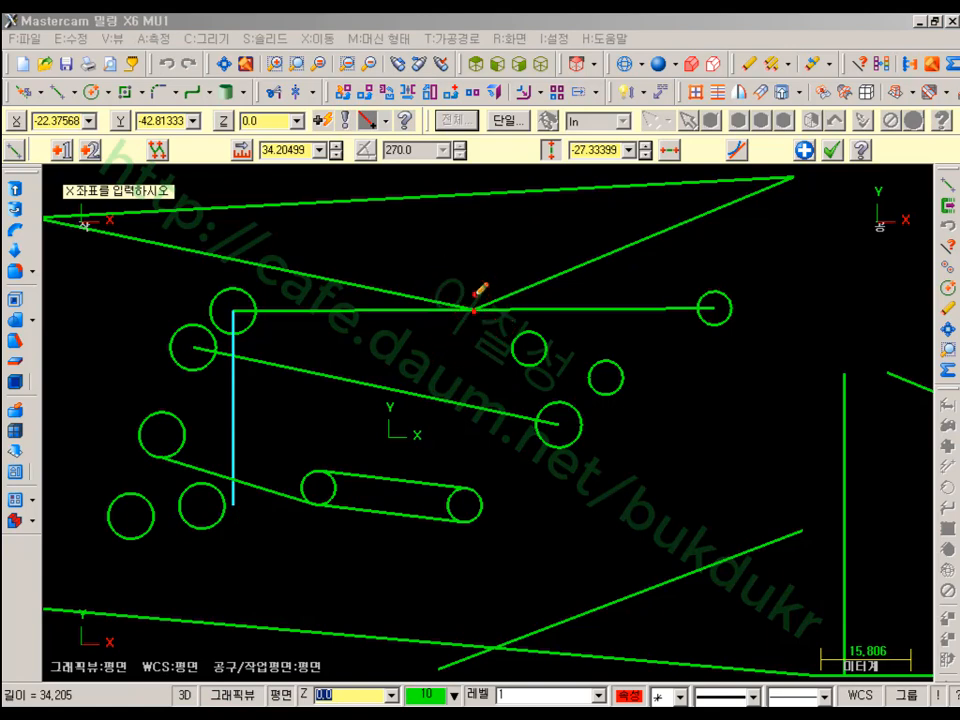
{"action": "mouse_move", "coordinate": [476, 296]}
{"action": "left_mouse_down"}
{"action": "mouse_move", "coordinate": [462, 339]}
{"action": "mouse_move", "coordinate": [470, 545]}
{"action": "left_mouse_up"}
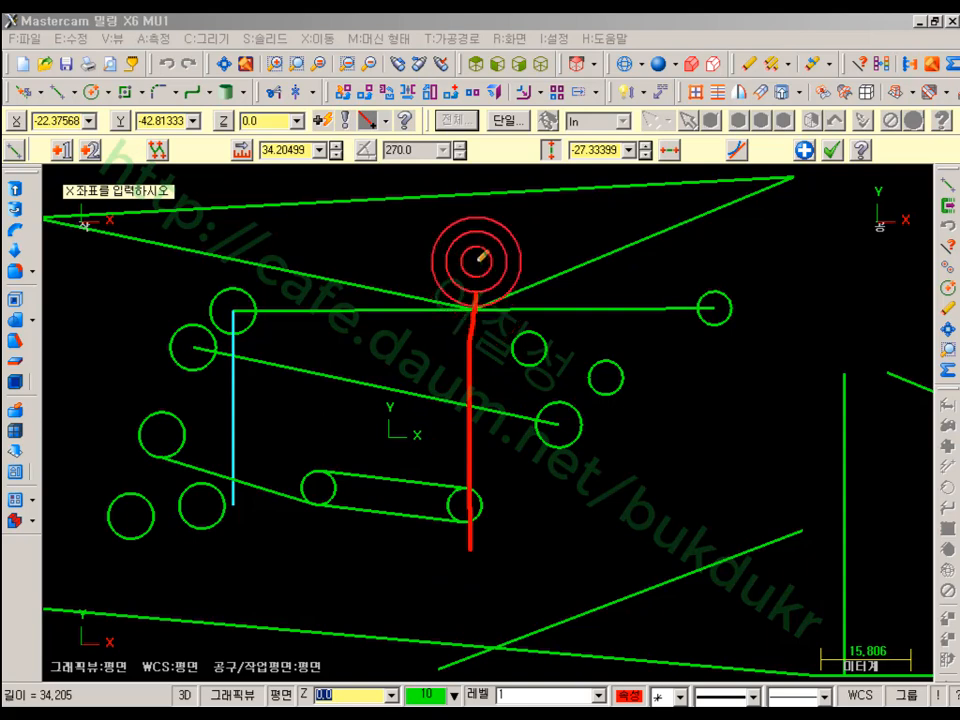
{"action": "mouse_move", "coordinate": [476, 246]}
{"action": "left_mouse_down"}
{"action": "mouse_move", "coordinate": [459, 279]}
{"action": "mouse_move", "coordinate": [478, 279]}
{"action": "mouse_move", "coordinate": [512, 234]}
{"action": "mouse_move", "coordinate": [525, 250]}
{"action": "mouse_move", "coordinate": [515, 270]}
{"action": "left_mouse_up"}
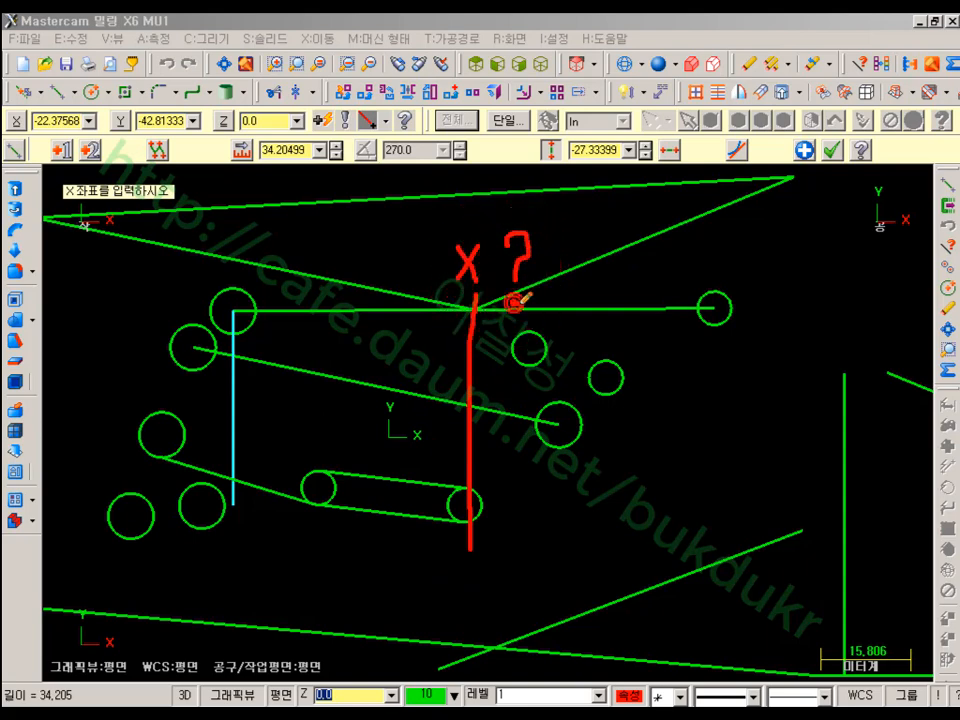
{"action": "left_click", "coordinate": [516, 304]}
{"action": "mouse_move", "coordinate": [520, 320]}
{"action": "left_mouse_down"}
{"action": "mouse_move", "coordinate": [465, 209]}
{"action": "mouse_move", "coordinate": [530, 321]}
{"action": "left_mouse_up"}
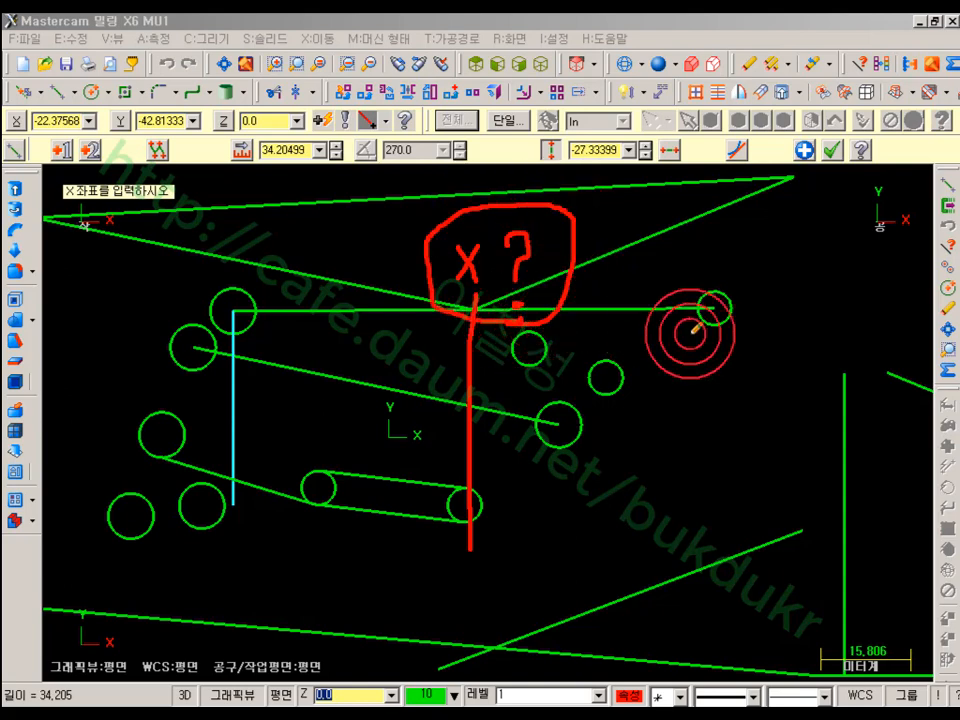
{"action": "right_click", "coordinate": [797, 291]}
{"action": "left_click", "coordinate": [832, 471]}
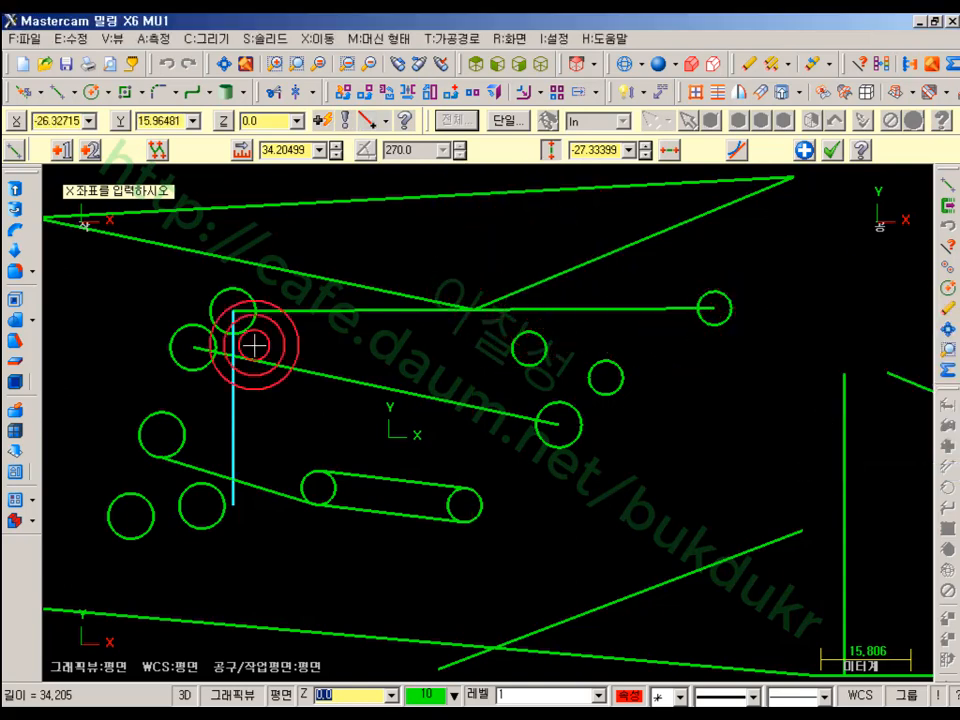
Review the value-lookup options available for the vertical line's X coordinate.
{"action": "left_click", "coordinate": [604, 150]}
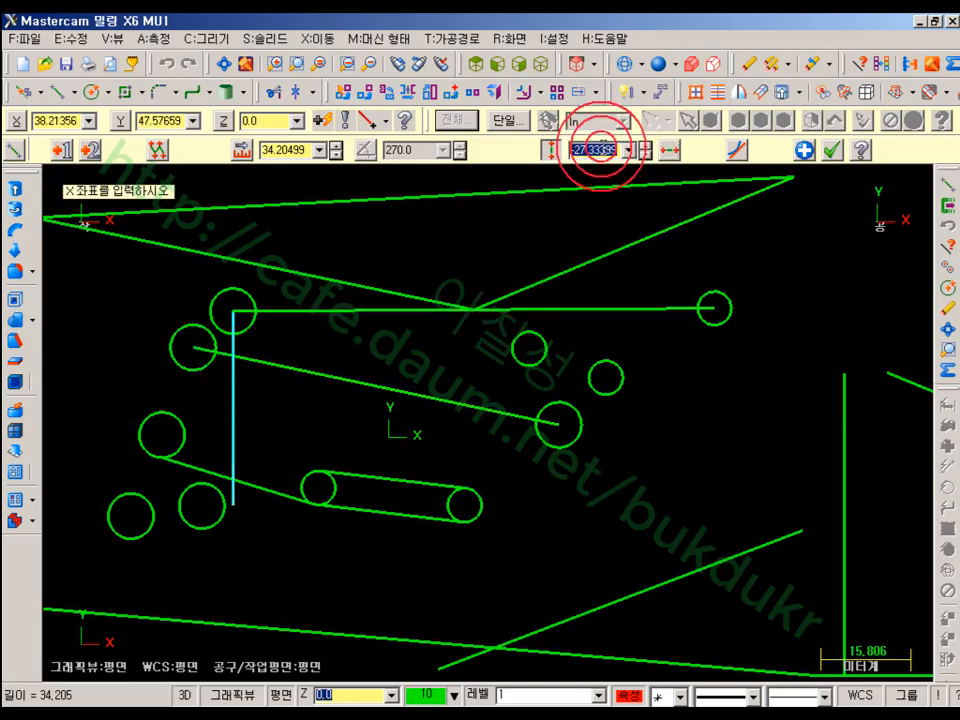
{"action": "right_click", "coordinate": [600, 150]}
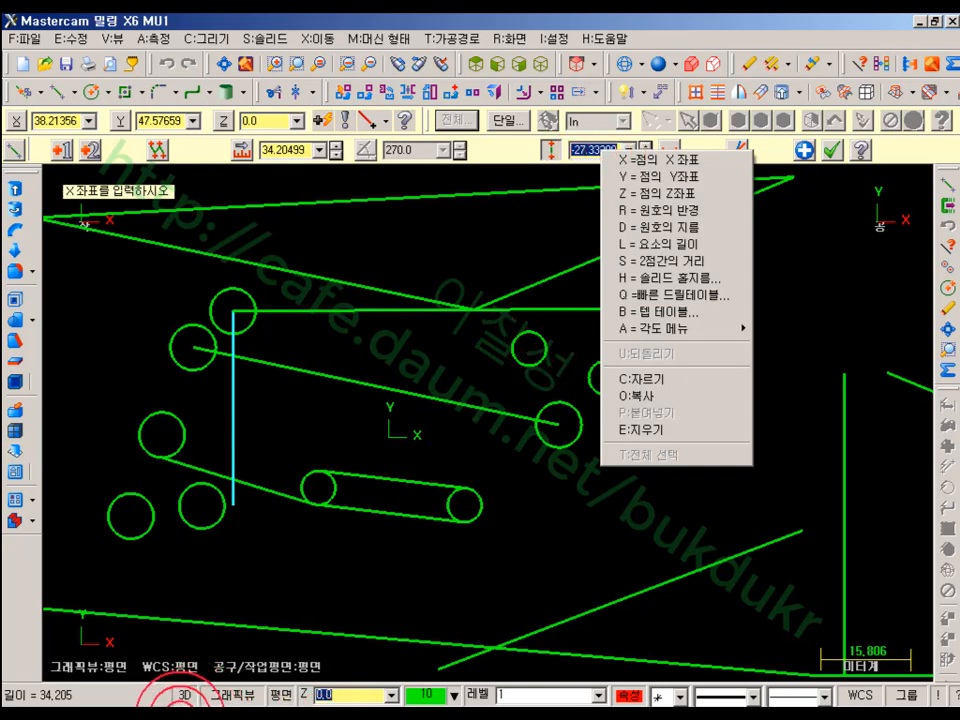
{"action": "left_click", "coordinate": [184, 712]}
{"action": "right_click", "coordinate": [546, 236]}
{"action": "left_click", "coordinate": [640, 413]}
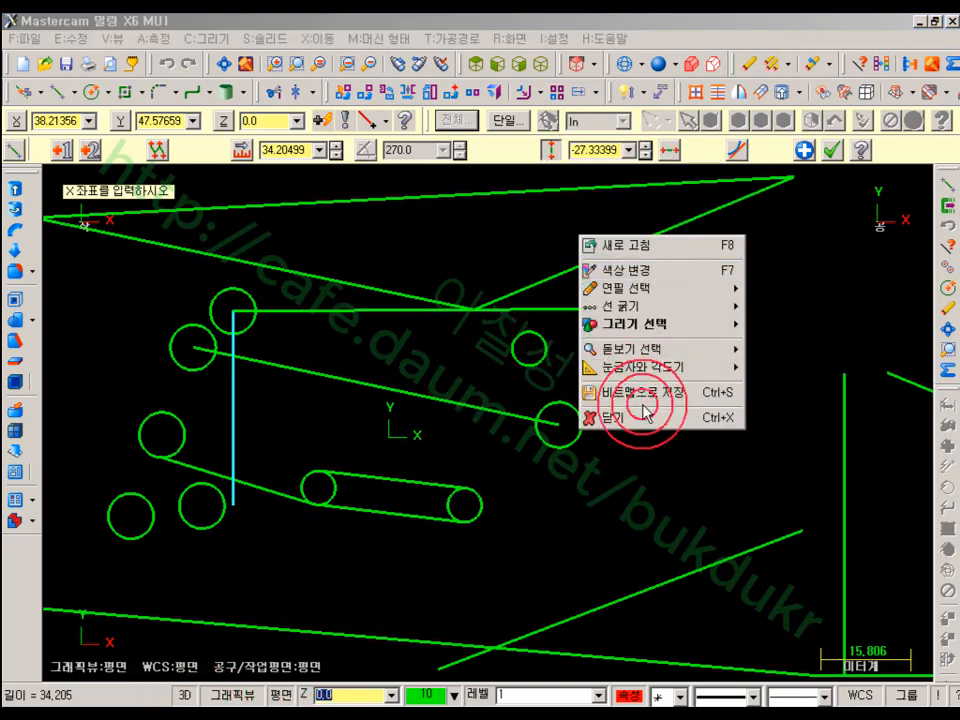
Move the live vertical line to the X coordinate of the triangle's lower vertex using the point X-coordinate option.
{"action": "right_click", "coordinate": [608, 150]}
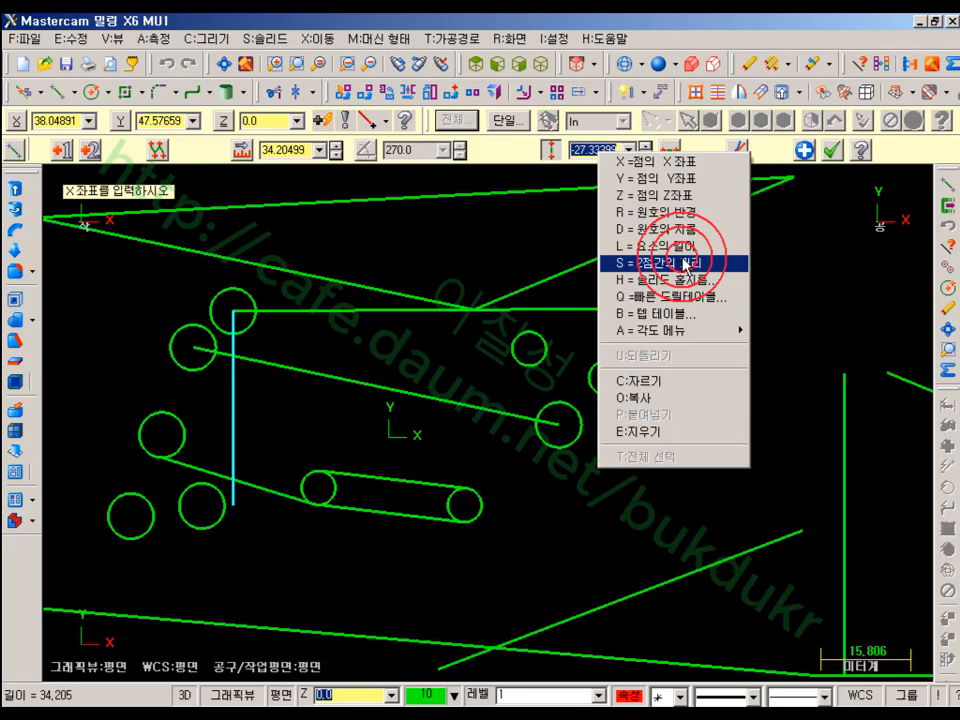
{"action": "left_click", "coordinate": [641, 156]}
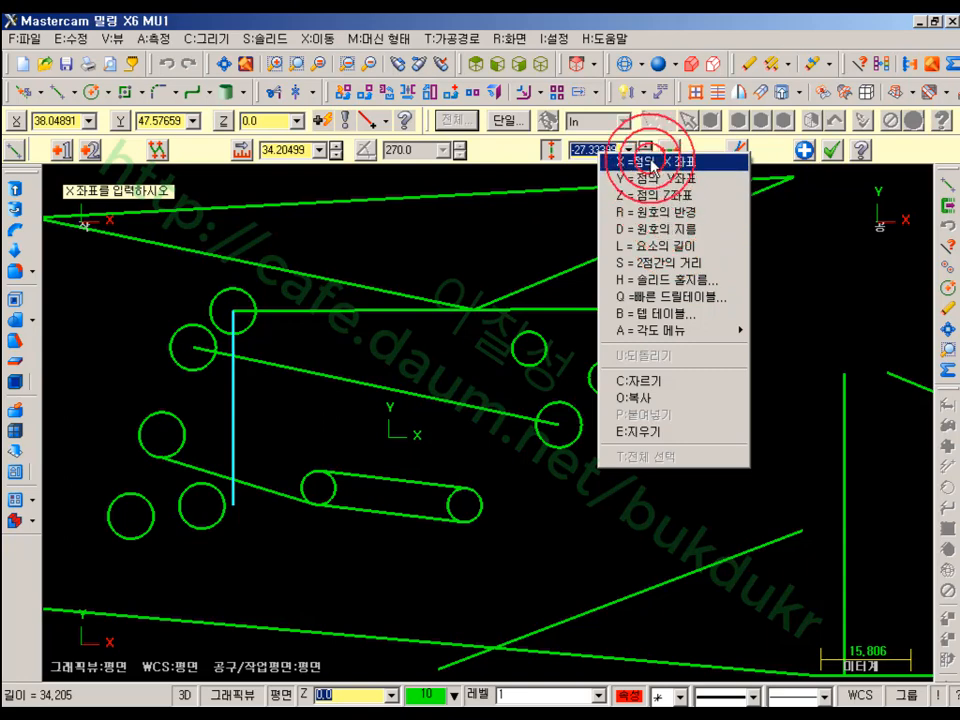
{"action": "left_click", "coordinate": [651, 163]}
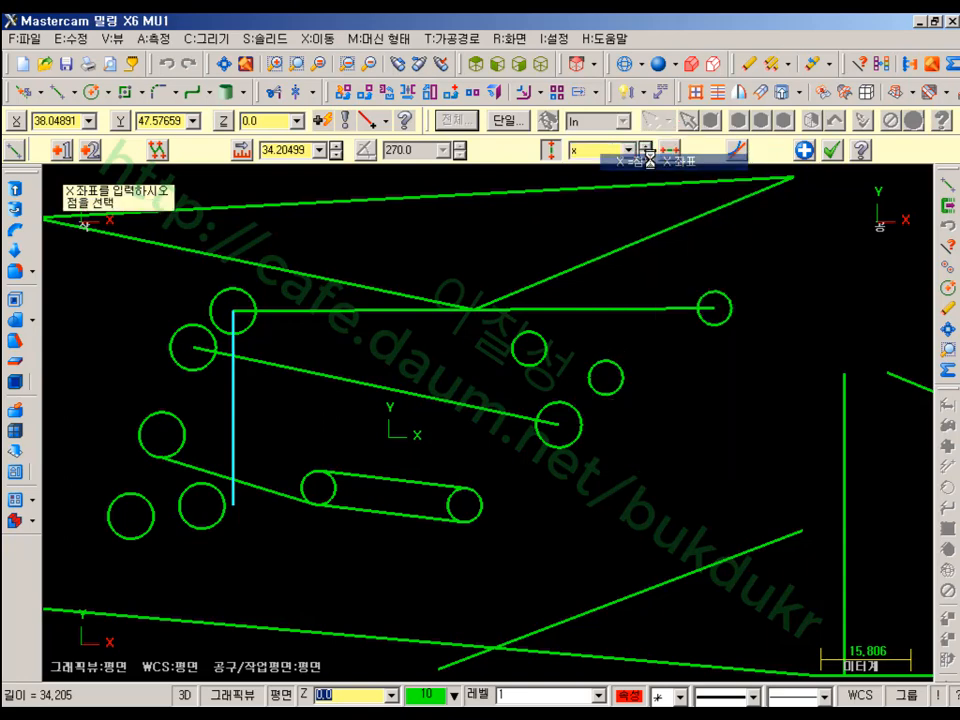
{"action": "left_click", "coordinate": [474, 308]}
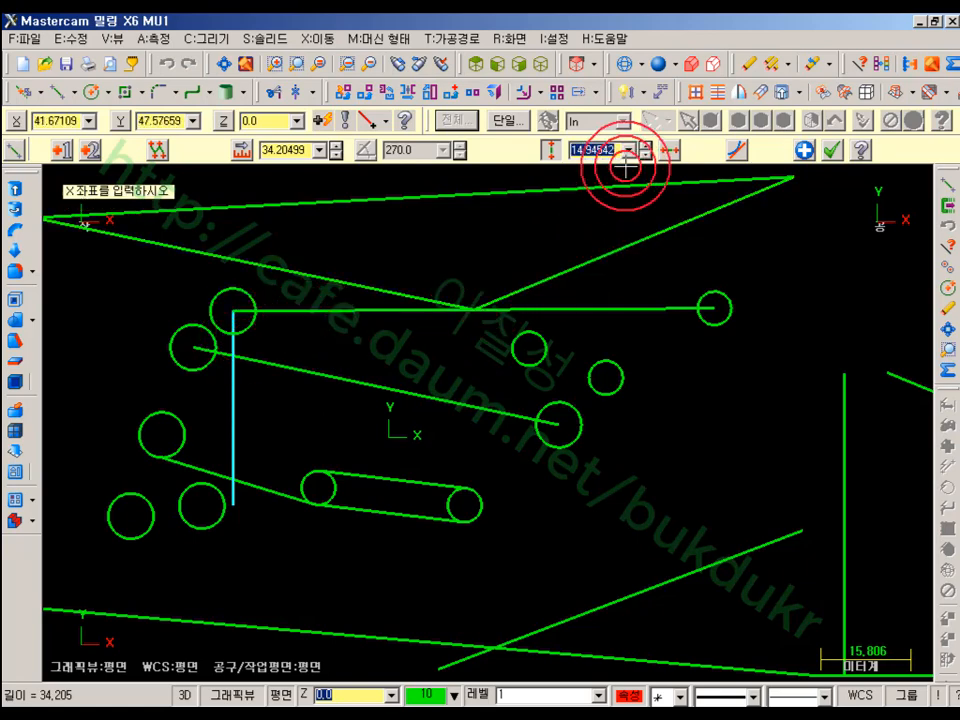
{"action": "key", "text": "Return"}
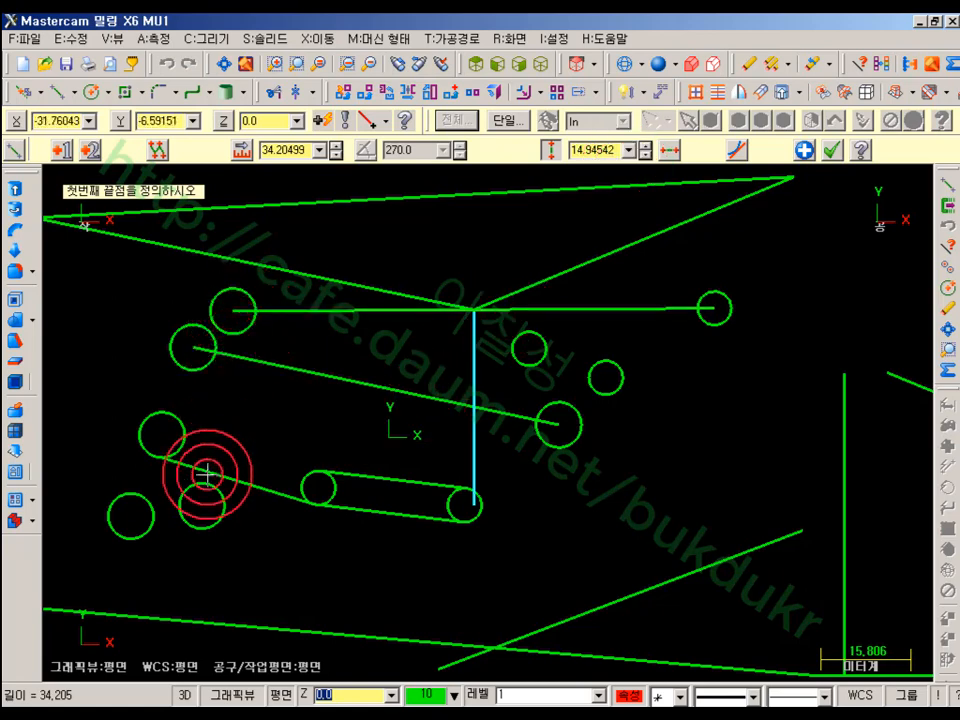
Reposition the live vertical line at the X coordinate of the upper-right small circle's centre by entering X and picking that centre.
{"action": "left_click", "coordinate": [597, 150]}
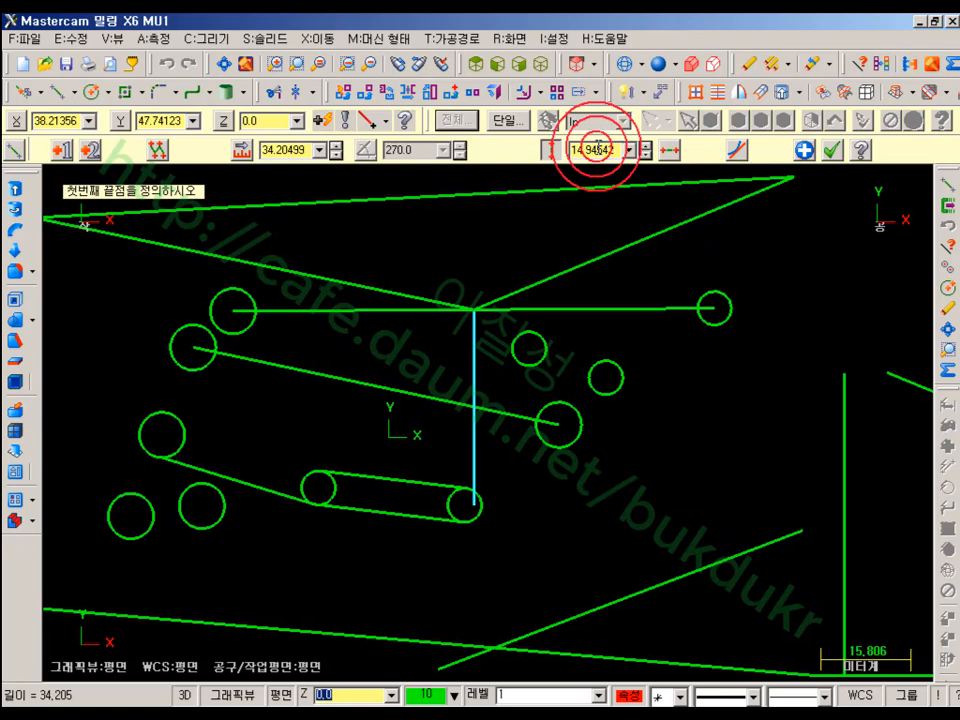
{"action": "double_click", "coordinate": [597, 148]}
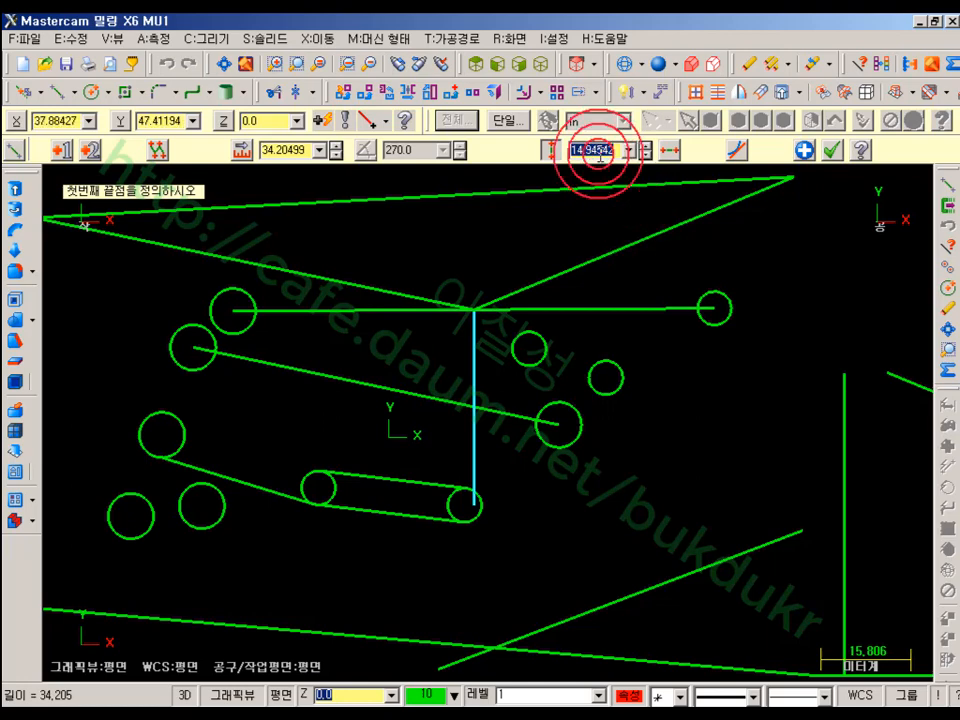
{"action": "key", "text": "BackSpace"}
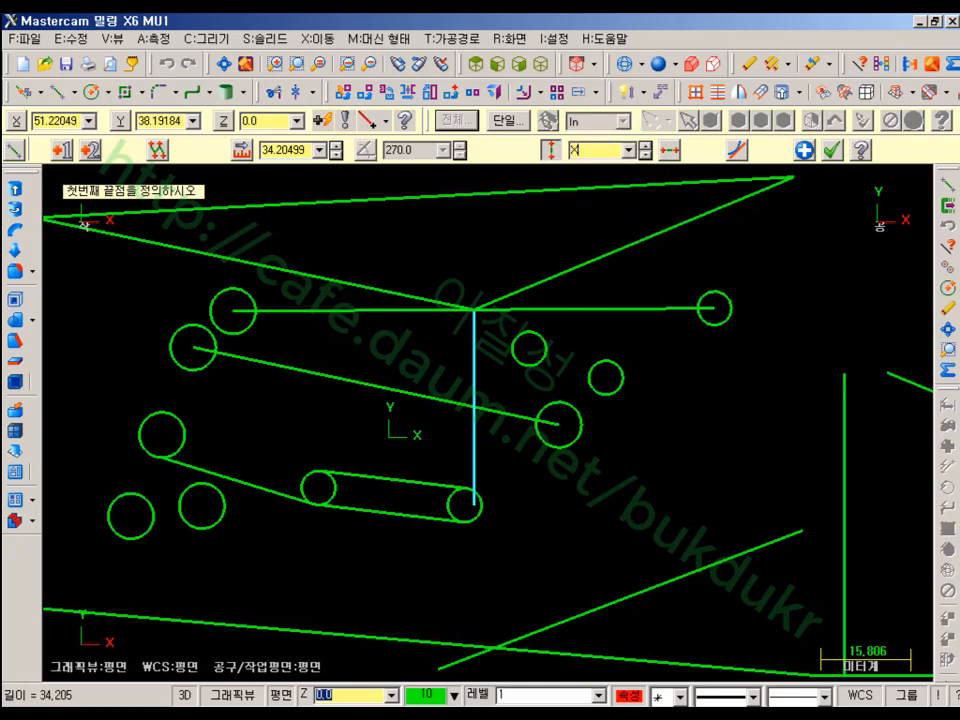
{"action": "left_click", "coordinate": [574, 152]}
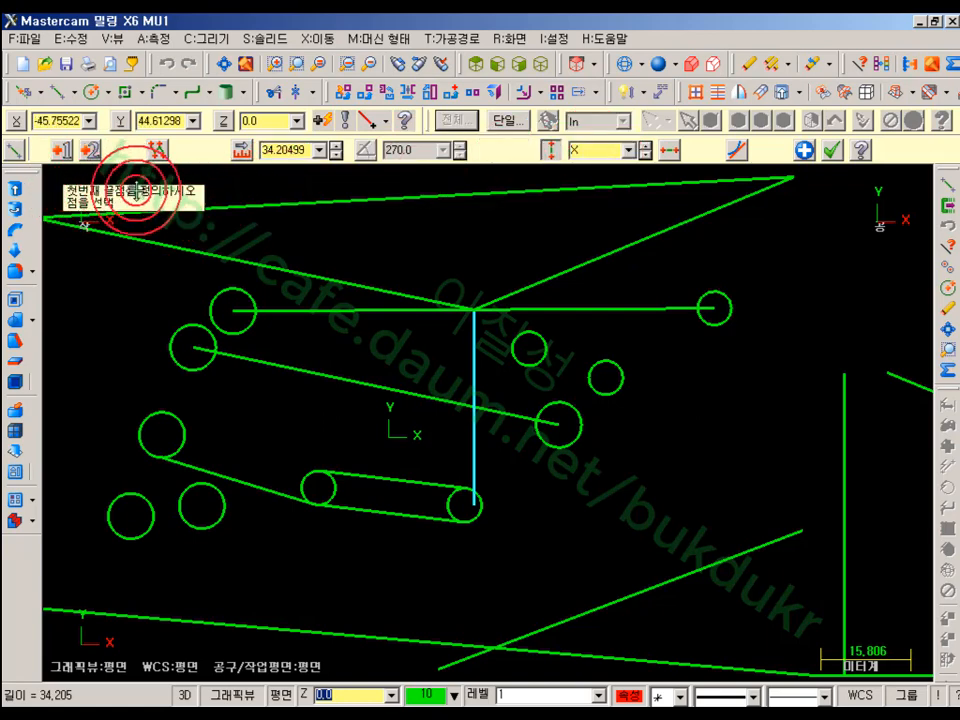
{"action": "left_click", "coordinate": [715, 309]}
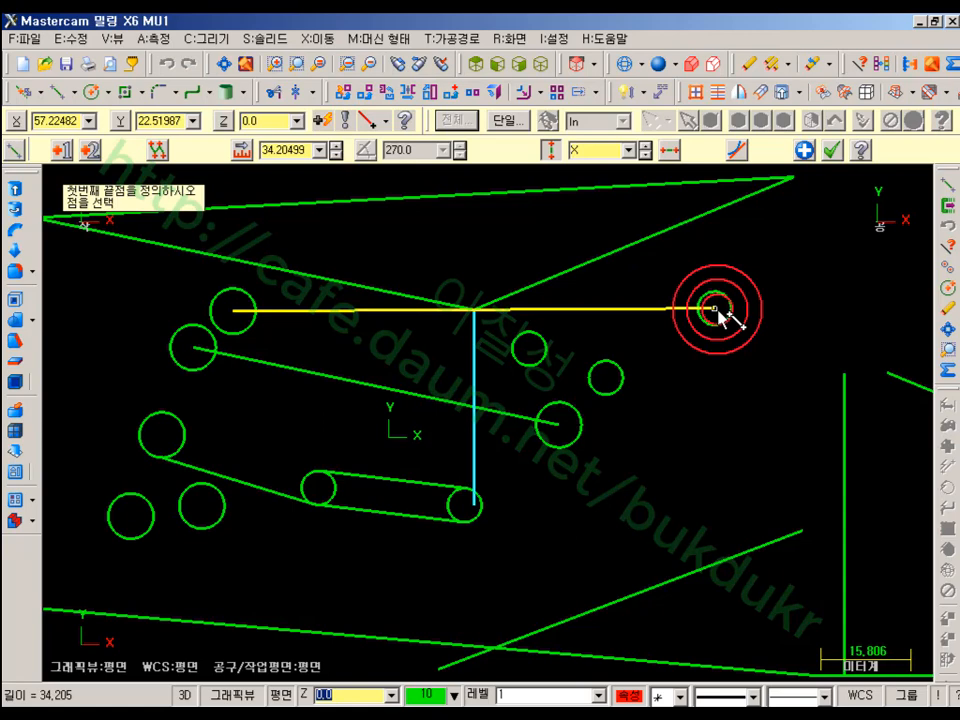
{"action": "left_click", "coordinate": [818, 348]}
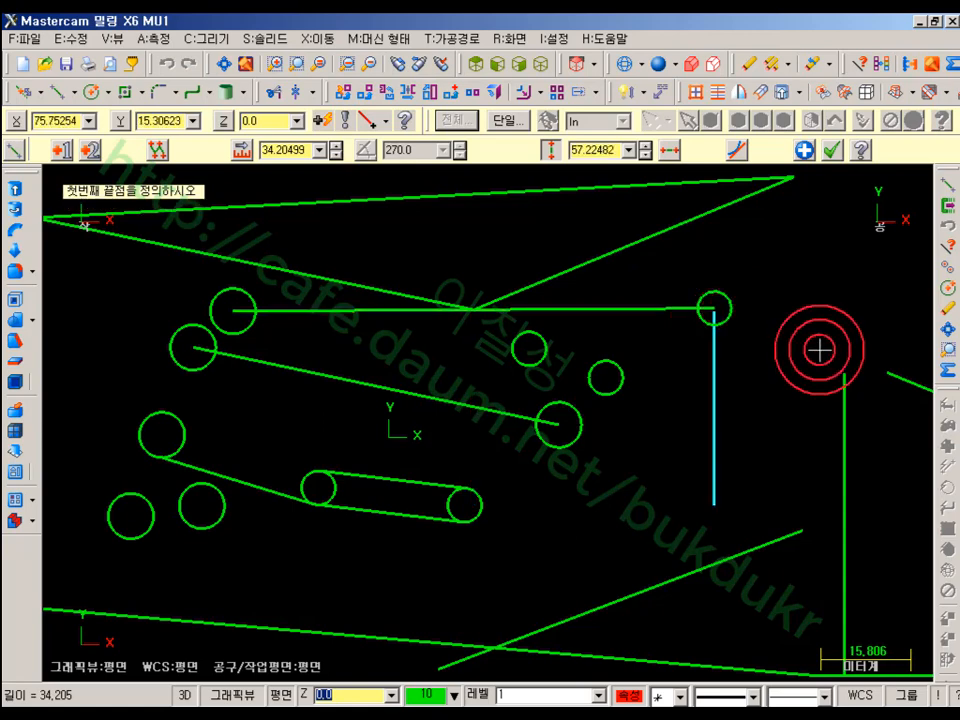
Reposition the live vertical line at the X coordinate of the lower tangent pair's right-hand circle, using X and its centre.
{"action": "left_click", "coordinate": [600, 150]}
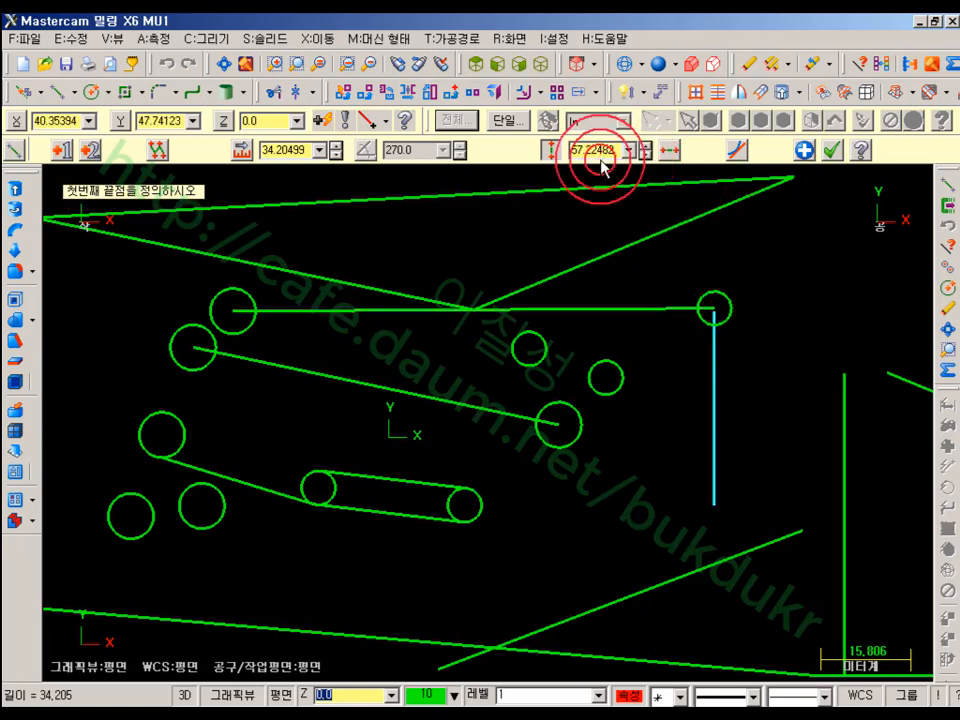
{"action": "left_click", "coordinate": [597, 150]}
{"action": "type", "text": "X"}
{"action": "left_click", "coordinate": [600, 150]}
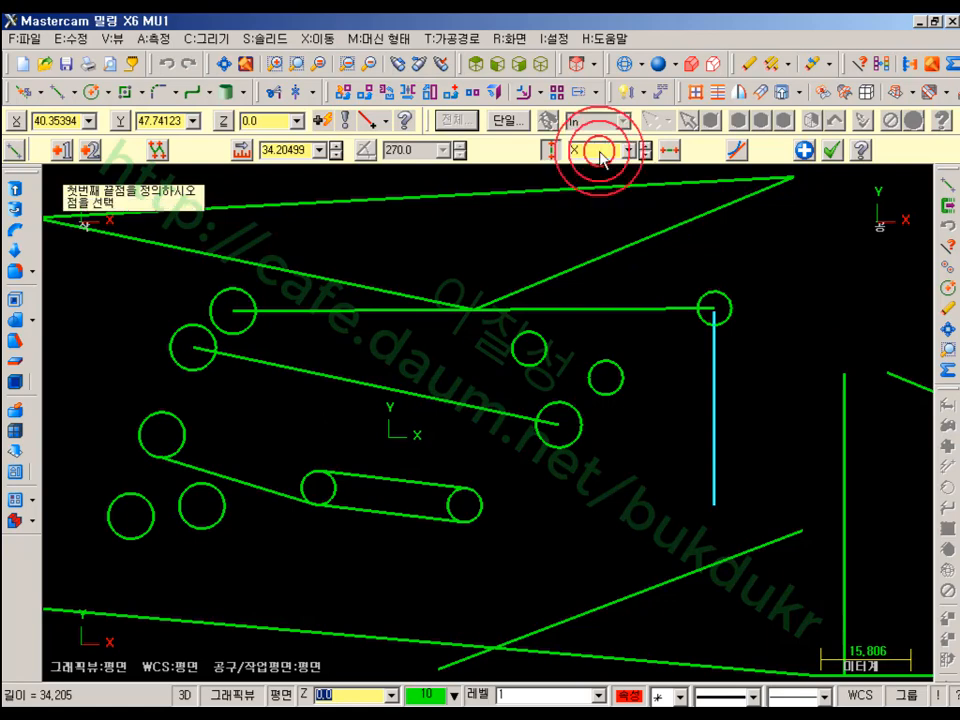
{"action": "left_click", "coordinate": [470, 490]}
{"action": "left_click", "coordinate": [469, 504]}
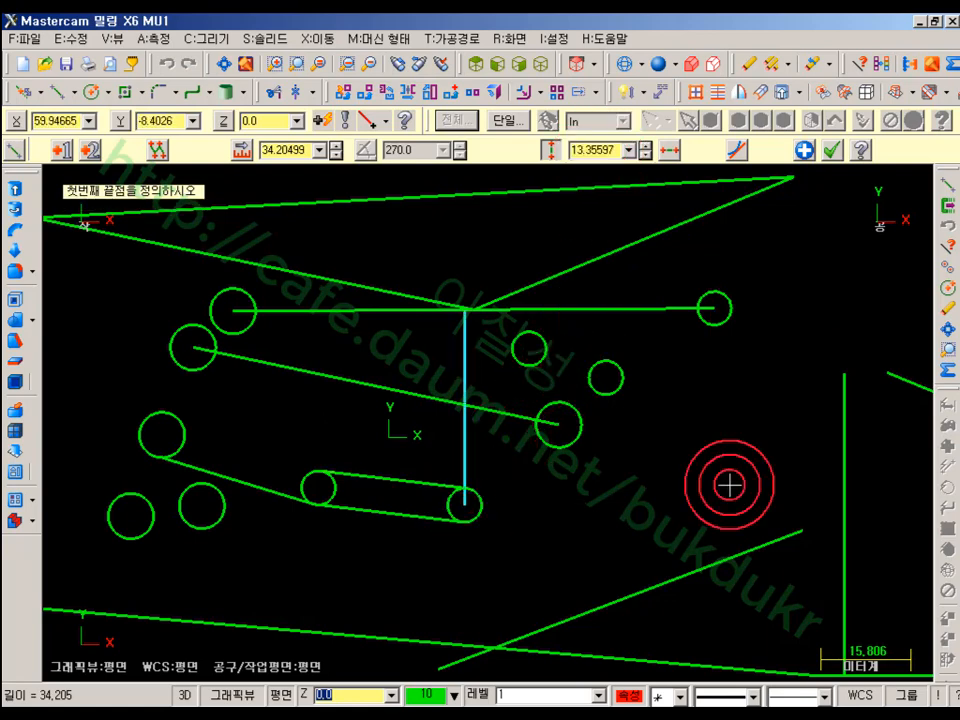
Place the vertical line at the X coordinate of the upper-left circle's centre using X, and accept it.
{"action": "left_click", "coordinate": [597, 150]}
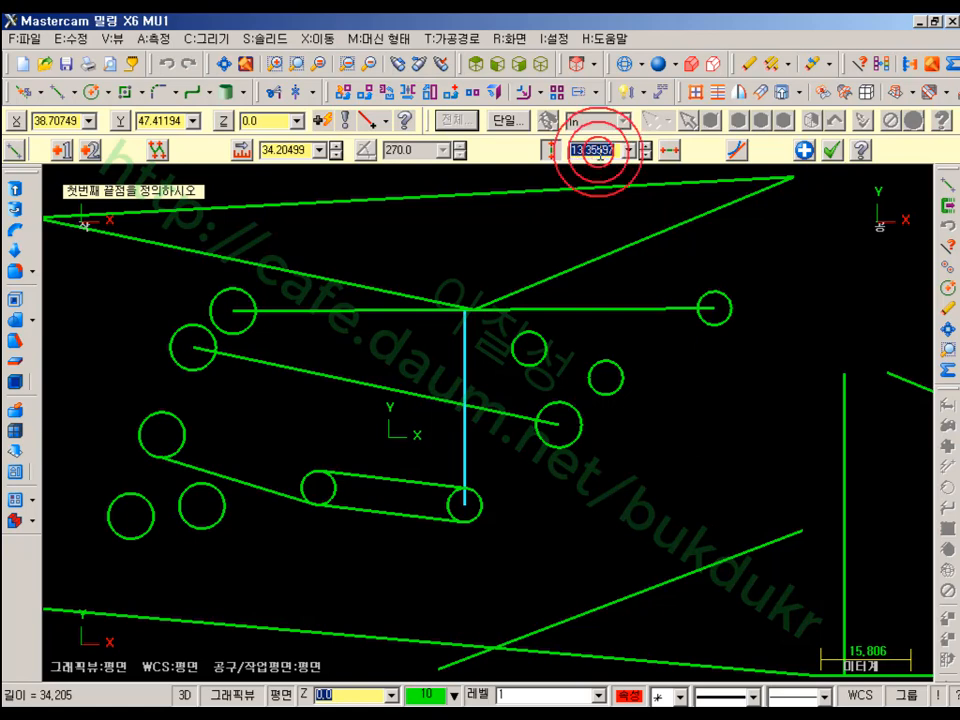
{"action": "type", "text": "X"}
{"action": "left_click", "coordinate": [600, 152]}
{"action": "left_click", "coordinate": [232, 310]}
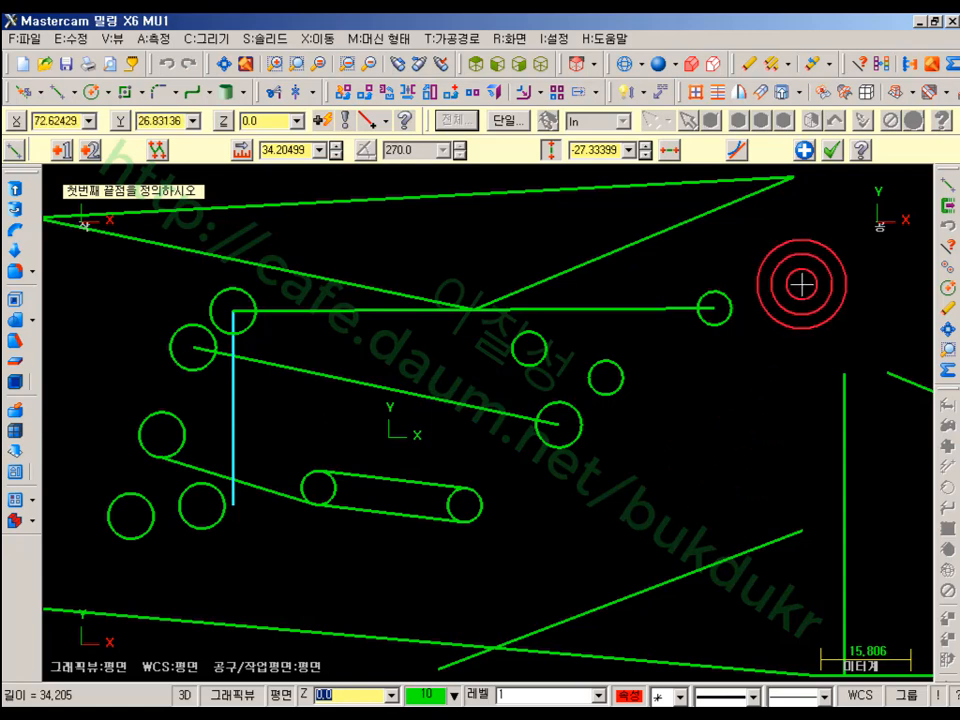
{"action": "left_click", "coordinate": [831, 150]}
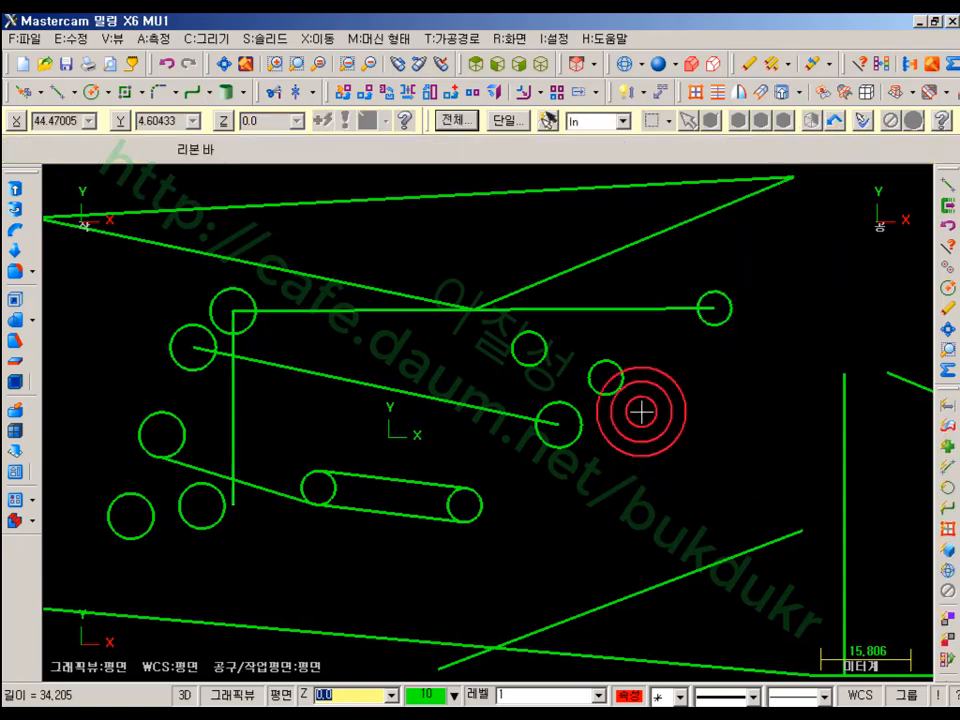
Switch to the PDF textbook in Acrobat Reader to review the inclined, horizontal and vertical line sections, and return to the Mastercam drawing.
{"action": "left_click", "coordinate": [272, 717]}
{"action": "scroll", "coordinate": [565, 402], "scroll_direction": "down", "scroll_amount": 10}
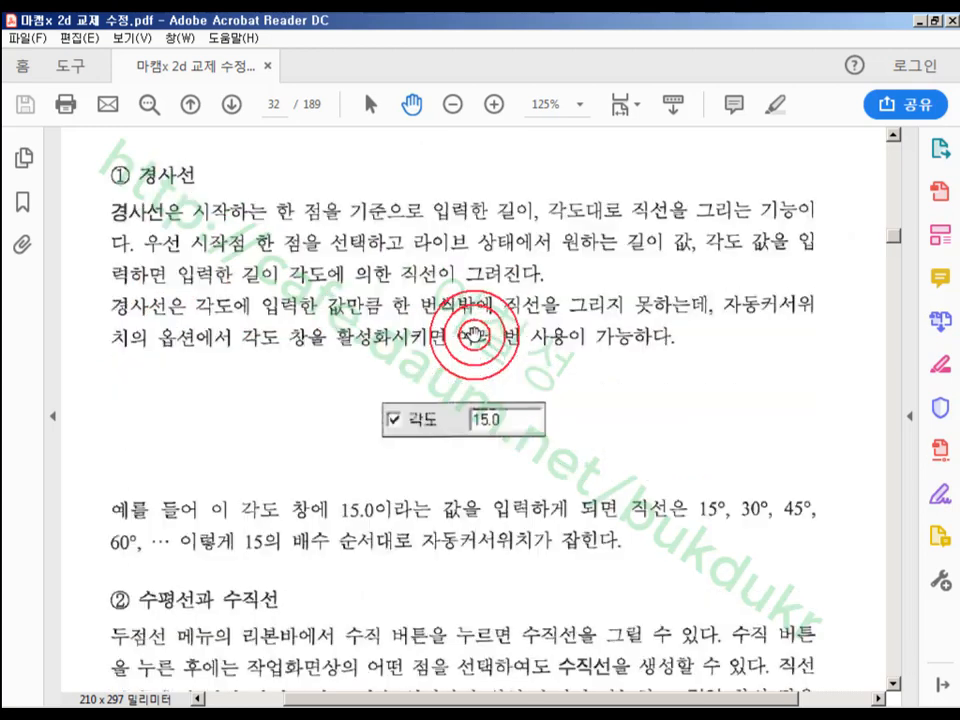
{"action": "scroll", "coordinate": [482, 260], "scroll_direction": "down", "scroll_amount": 5}
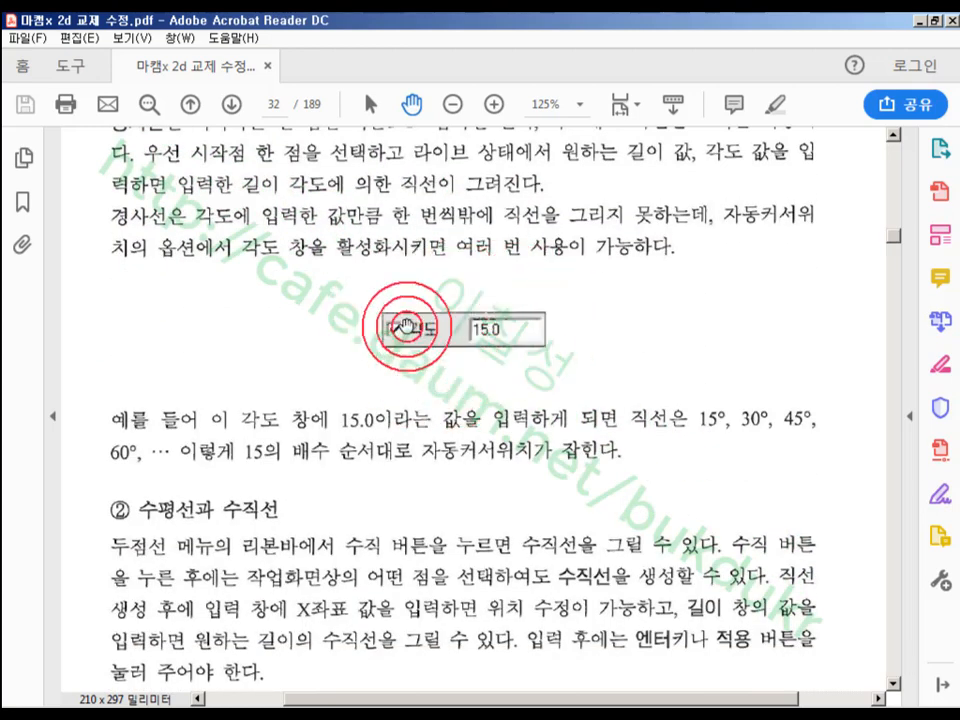
{"action": "left_click", "coordinate": [243, 716]}
Draw a free two-point line about 82 mm long at about 40 degrees, starting in the empty area just below the triangle's right-hand vertex.
{"action": "scroll", "coordinate": [383, 500], "scroll_direction": "down", "scroll_amount": 2}
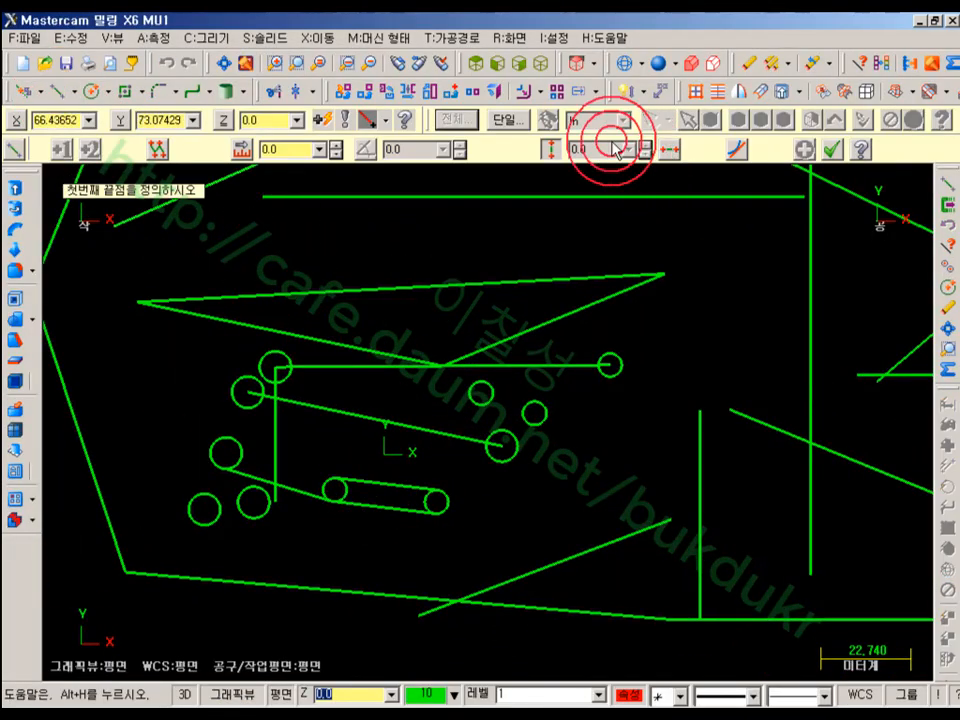
{"action": "scroll", "coordinate": [225, 285], "scroll_direction": "down", "scroll_amount": 2}
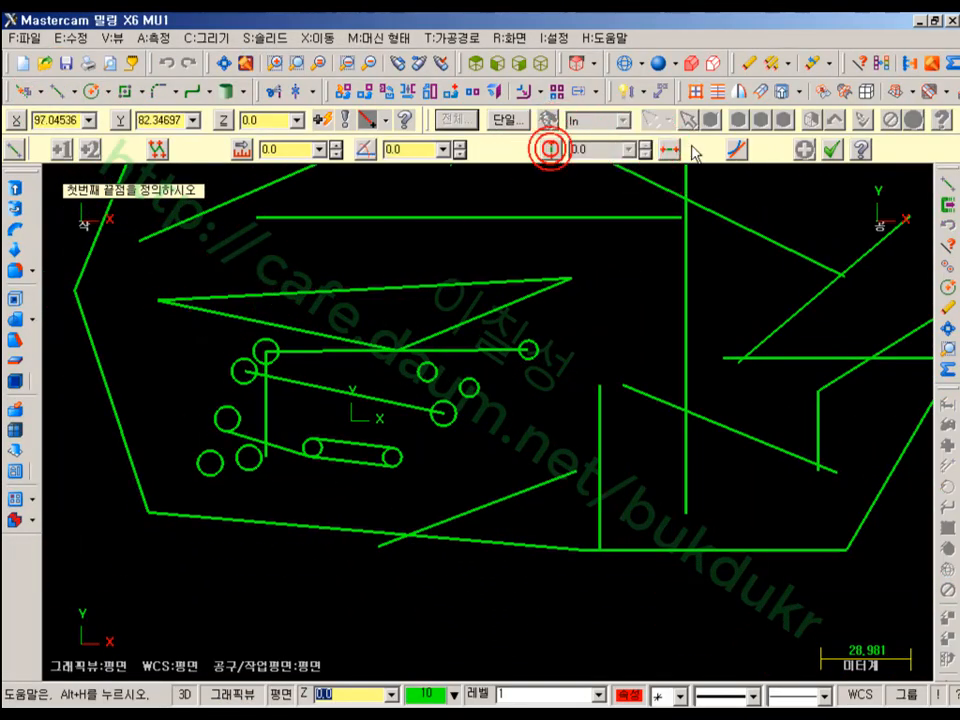
{"action": "scroll", "coordinate": [418, 267], "scroll_direction": "down", "scroll_amount": 2}
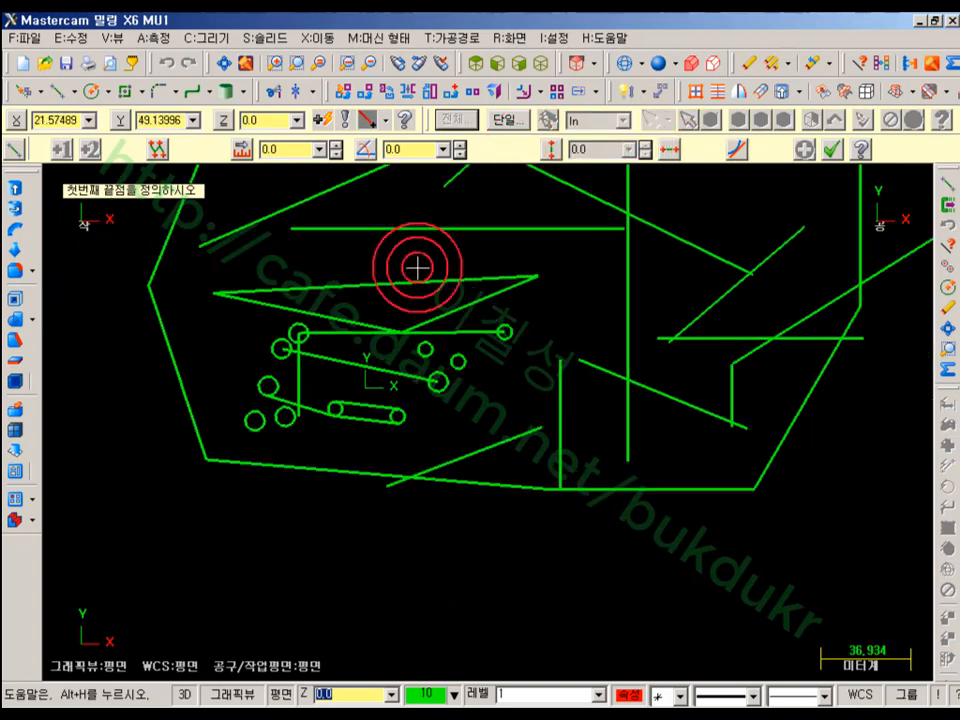
{"action": "scroll", "coordinate": [424, 281], "scroll_direction": "up", "scroll_amount": 1}
{"action": "scroll", "coordinate": [399, 422], "scroll_direction": "down", "scroll_amount": 2}
{"action": "scroll", "coordinate": [506, 399], "scroll_direction": "up", "scroll_amount": 1}
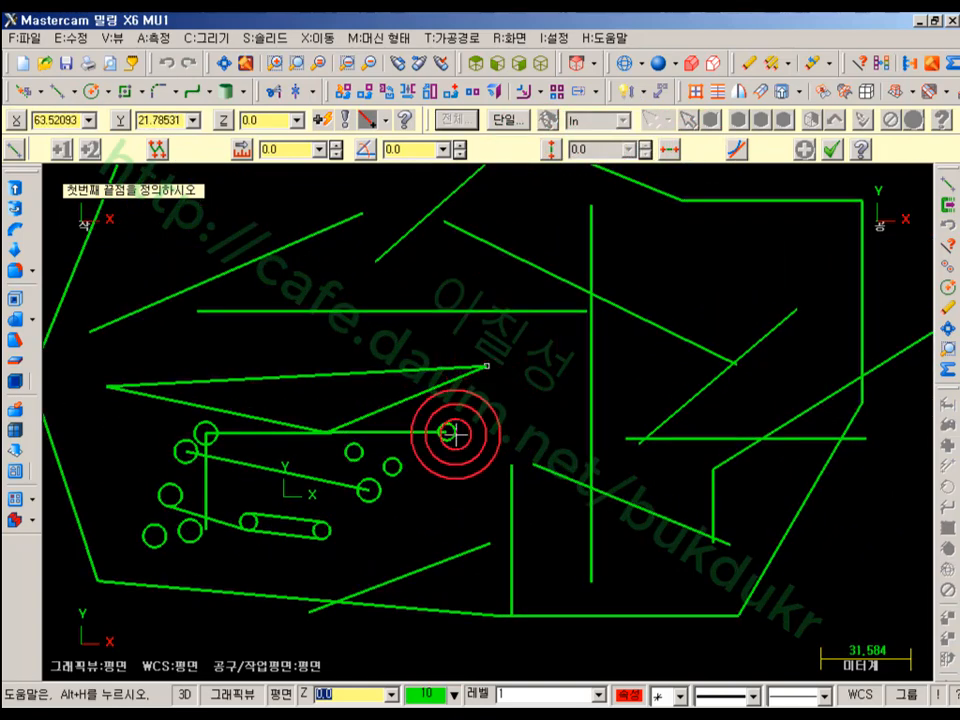
{"action": "left_click", "coordinate": [485, 418]}
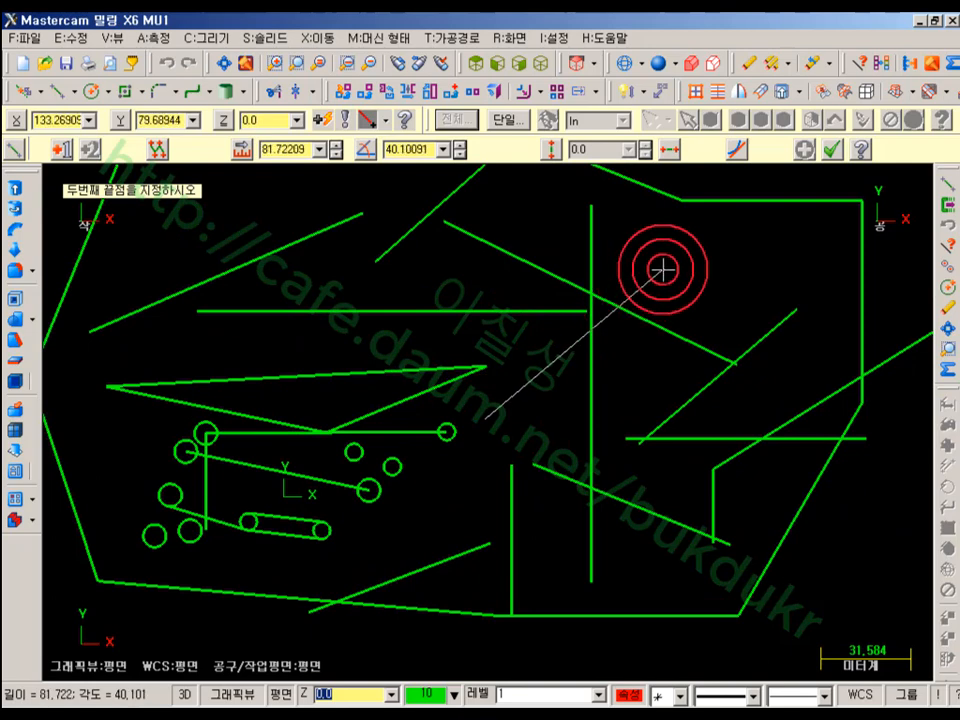
{"action": "left_click", "coordinate": [663, 268]}
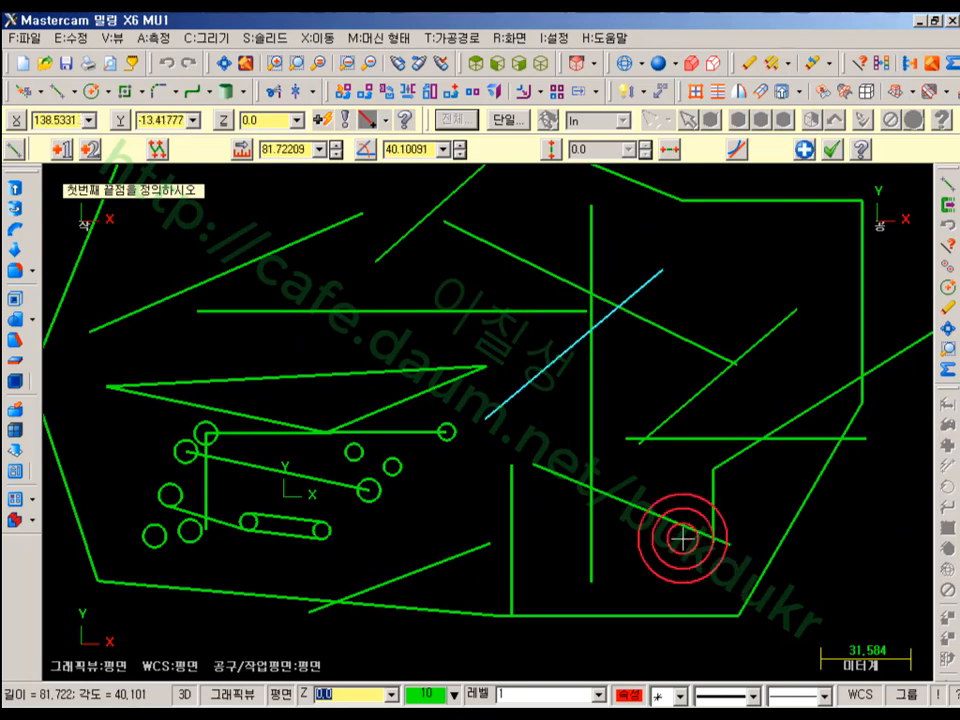
From the inclined line's start point, draw a horizontal line about 85.5 mm long and a line about 75.7 mm long set to 30 degrees.
{"action": "left_click", "coordinate": [487, 420]}
{"action": "left_click", "coordinate": [730, 419]}
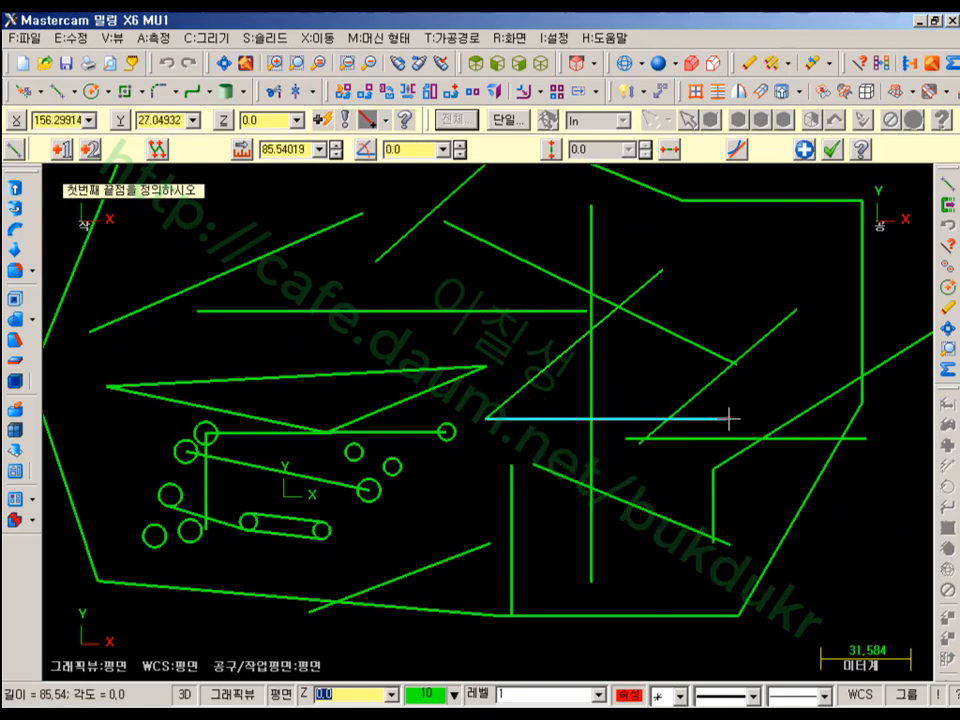
{"action": "left_click", "coordinate": [487, 420]}
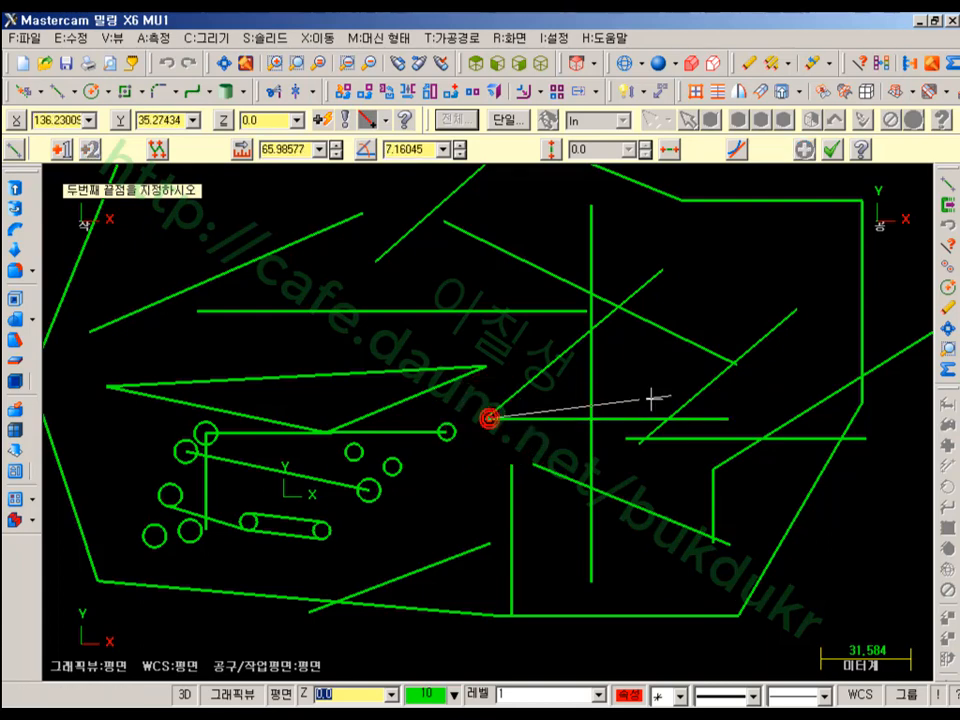
{"action": "left_click", "coordinate": [692, 358]}
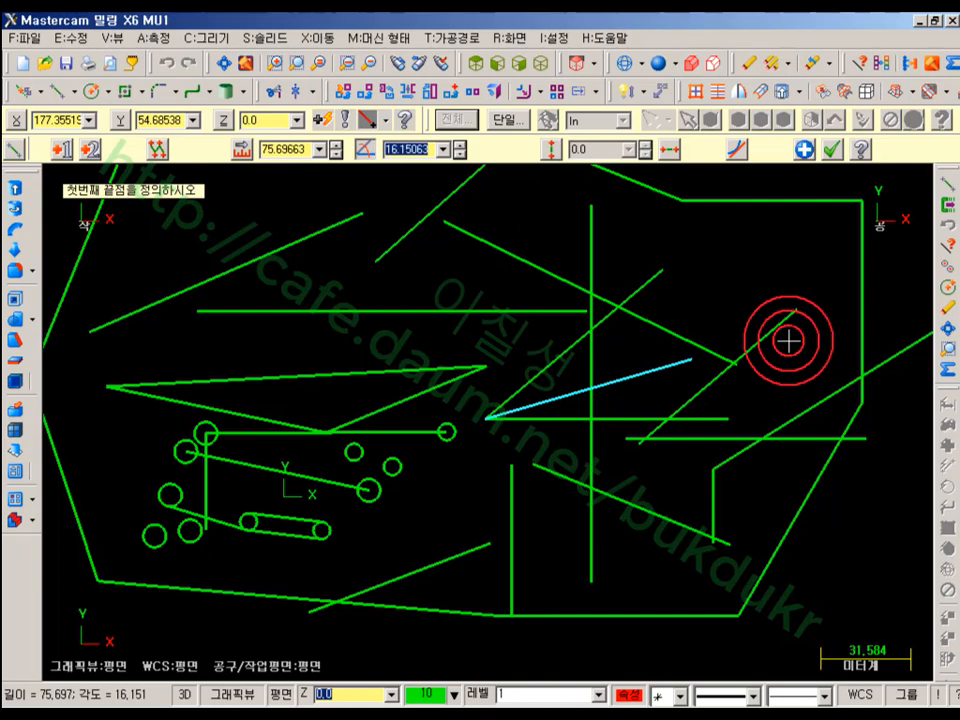
{"action": "type", "text": "30"}
{"action": "key", "text": "Return"}
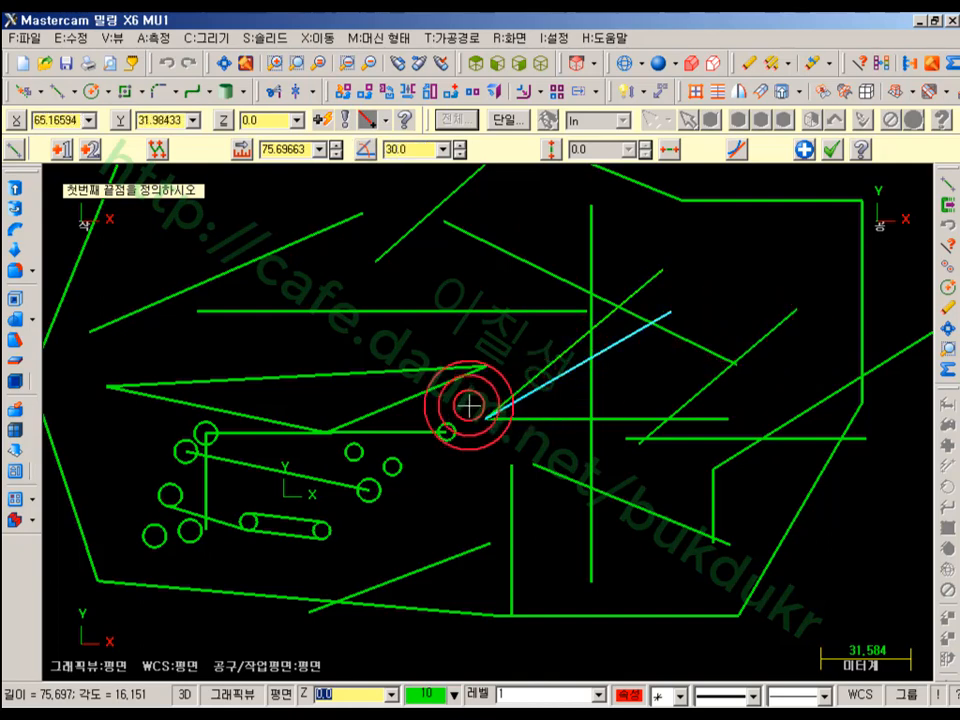
From the same start point, draw a line about 86.4 mm long set to 60 degrees and a vertical line about 81.6 mm long.
{"action": "left_click", "coordinate": [488, 418]}
{"action": "left_click", "coordinate": [623, 216]}
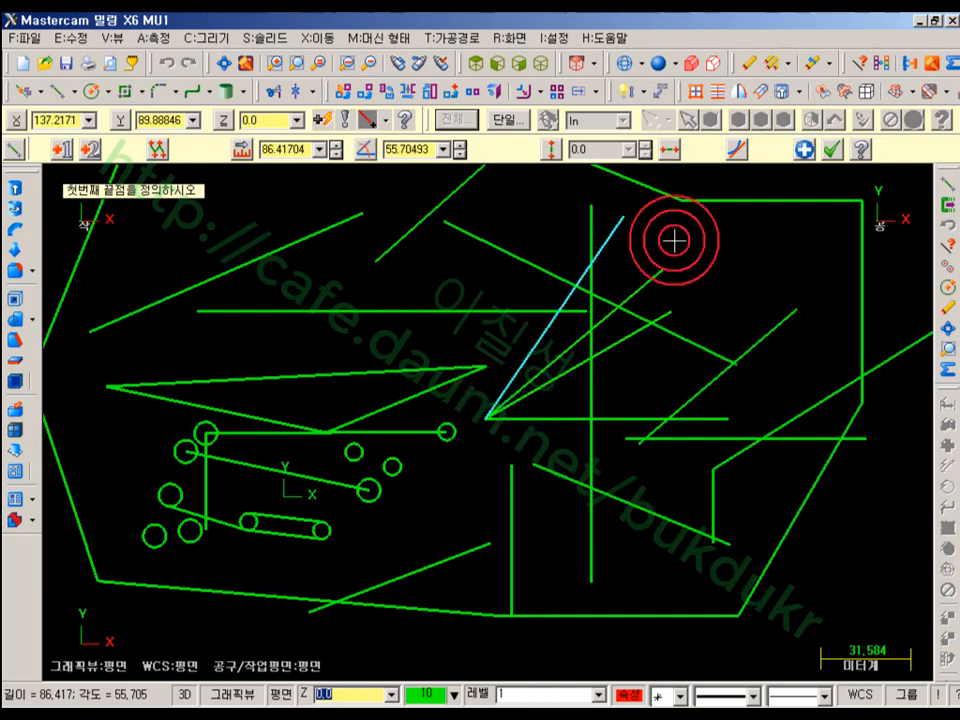
{"action": "key", "text": "Return"}
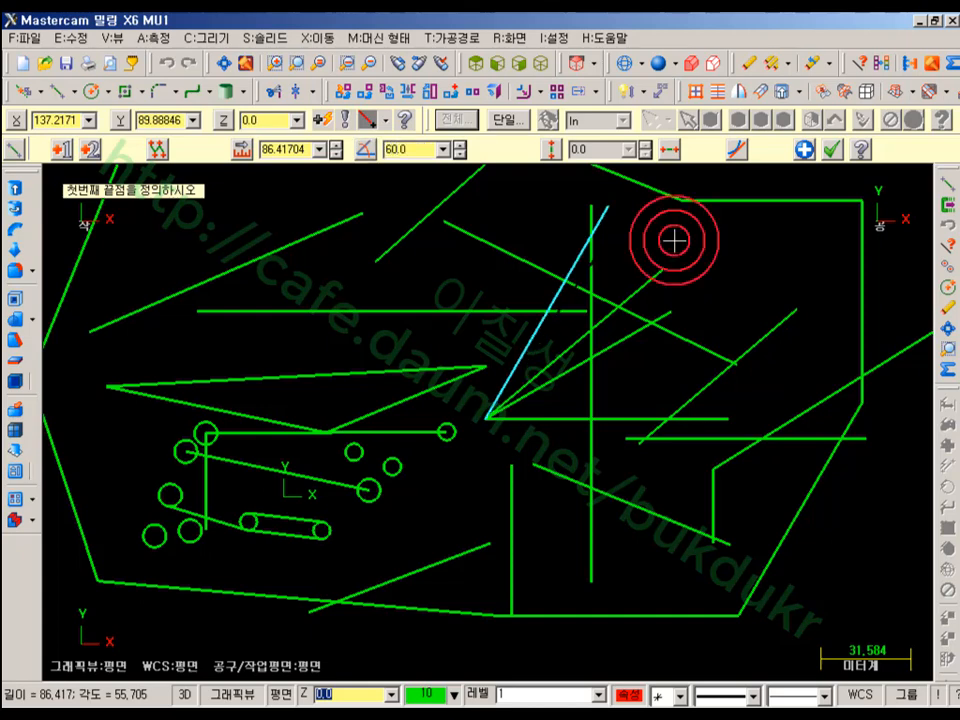
{"action": "left_click", "coordinate": [487, 415]}
{"action": "left_click", "coordinate": [492, 189]}
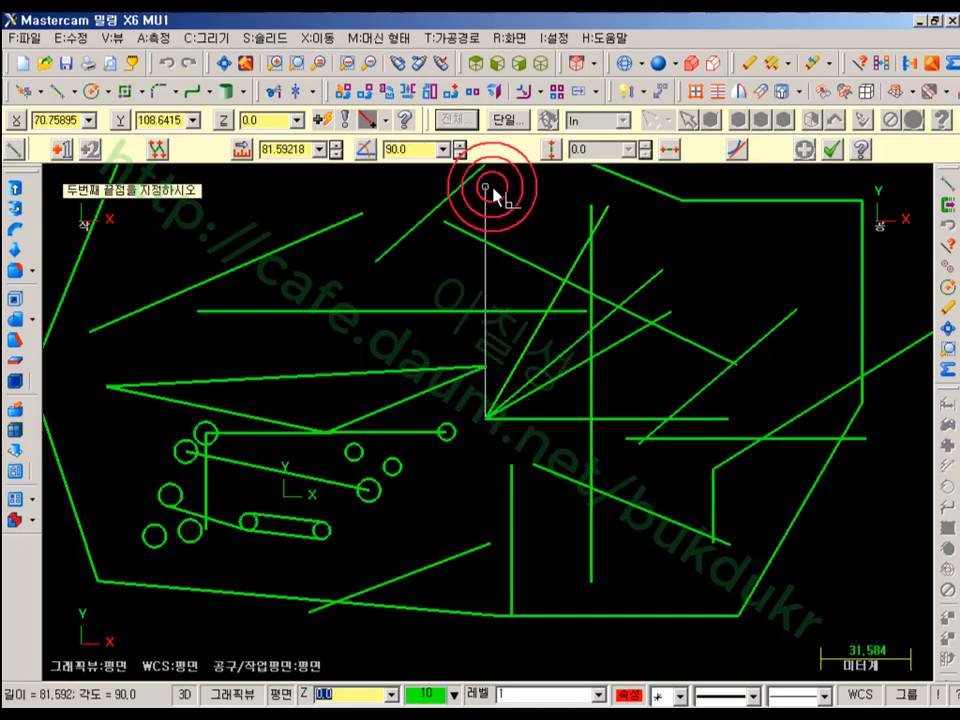
From the same start point, draw a line about 77.2 mm long set to 120 degrees and one about 77.6 mm long set to 150 degrees.
{"action": "left_click", "coordinate": [489, 420]}
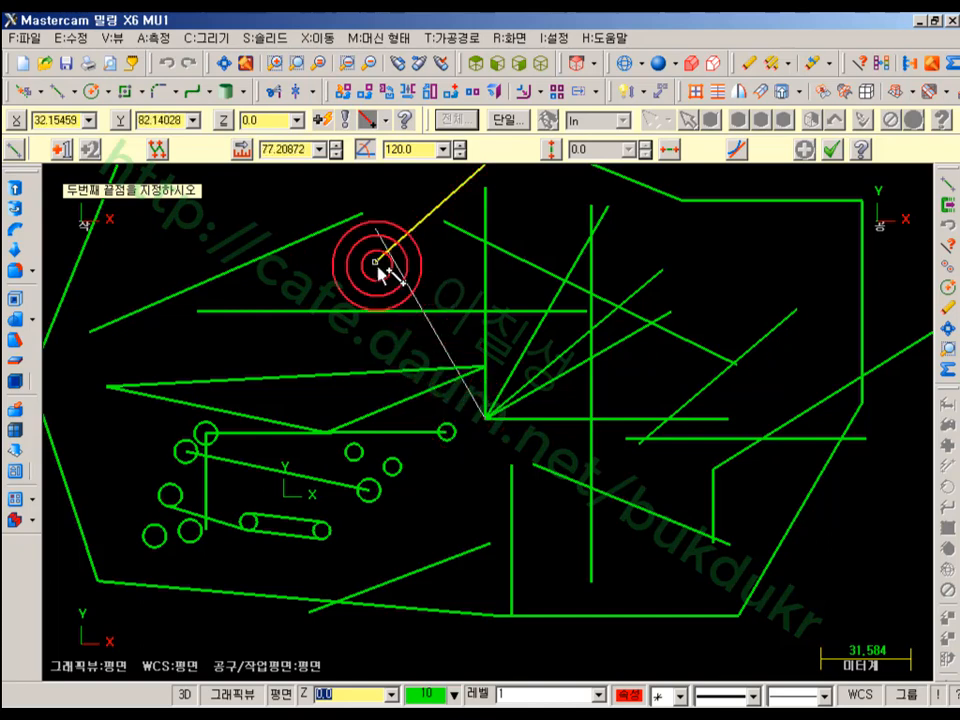
{"action": "left_click", "coordinate": [378, 268]}
{"action": "left_click", "coordinate": [491, 426]}
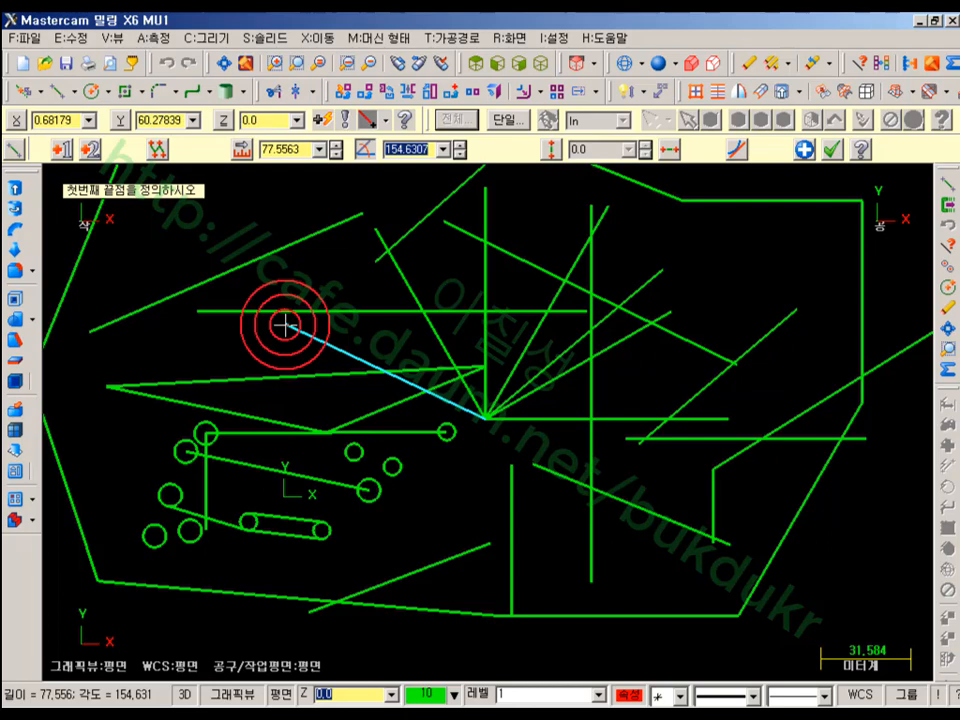
{"action": "type", "text": "0"}
{"action": "key", "text": "Return"}
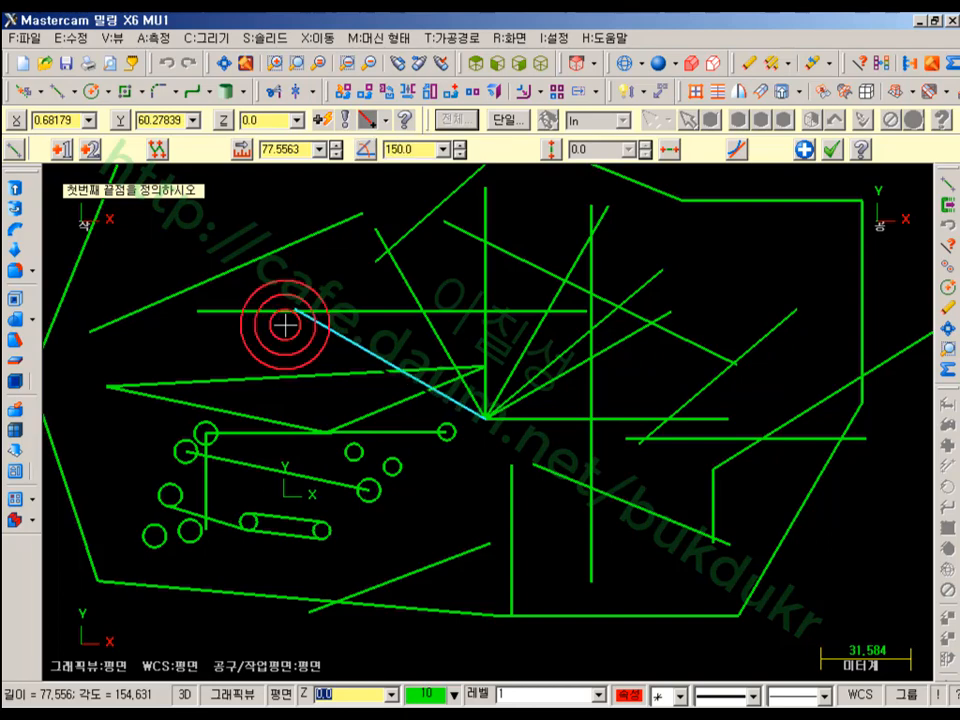
Draw a horizontal line about 66.9 mm long rightward from just outside the outline's right side, with AutoCursor angle snapping enabled at 30 degrees.
{"action": "scroll", "coordinate": [574, 315], "scroll_direction": "up", "scroll_amount": 2}
{"action": "scroll", "coordinate": [484, 469], "scroll_direction": "down", "scroll_amount": 3}
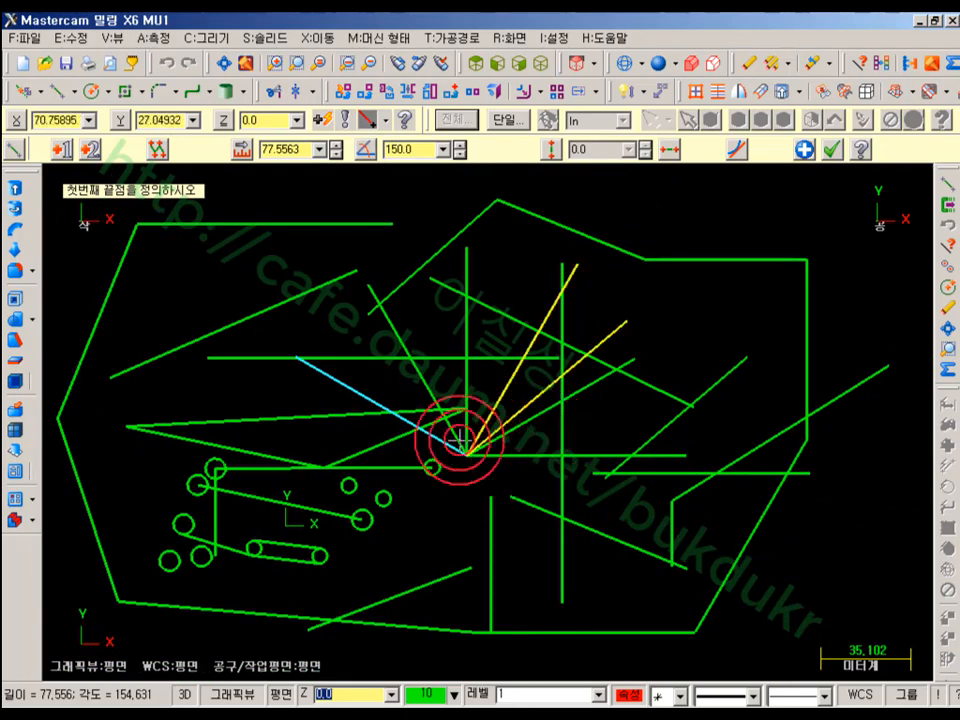
{"action": "scroll", "coordinate": [258, 478], "scroll_direction": "down", "scroll_amount": 1}
{"action": "scroll", "coordinate": [639, 396], "scroll_direction": "up", "scroll_amount": 1}
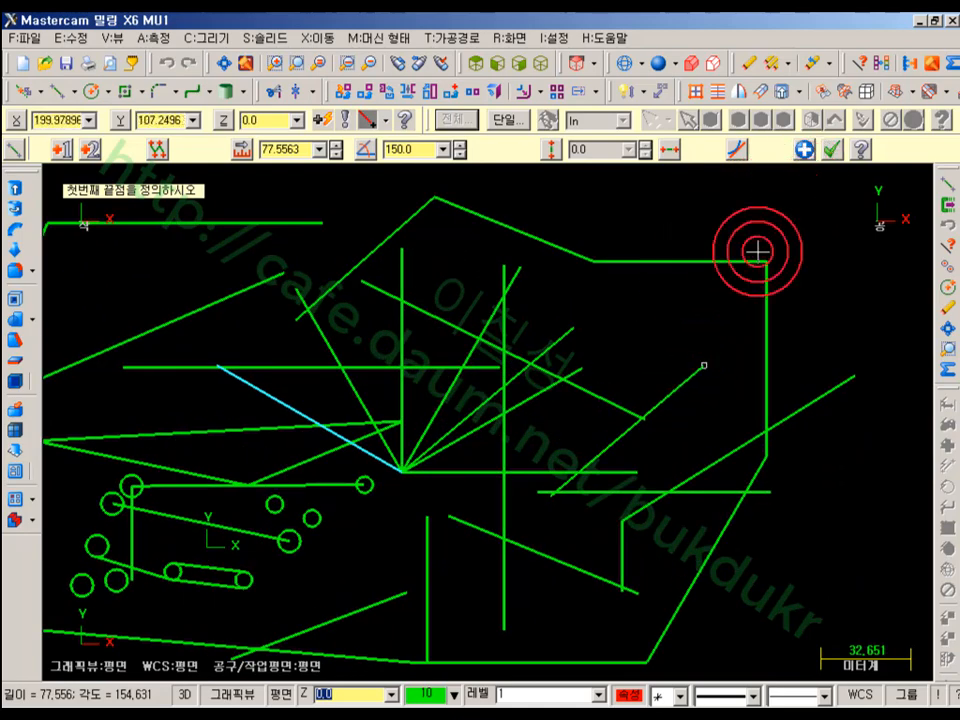
{"action": "scroll", "coordinate": [257, 514], "scroll_direction": "down", "scroll_amount": 1}
{"action": "scroll", "coordinate": [681, 514], "scroll_direction": "up", "scroll_amount": 1}
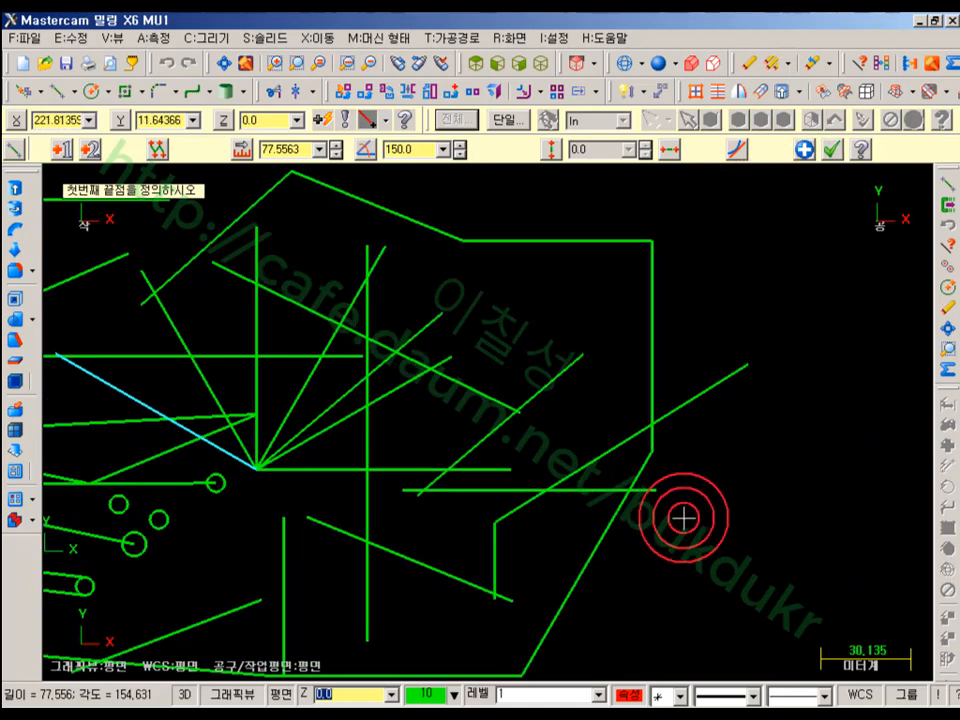
{"action": "scroll", "coordinate": [695, 507], "scroll_direction": "up", "scroll_amount": 1}
{"action": "left_click", "coordinate": [676, 525]}
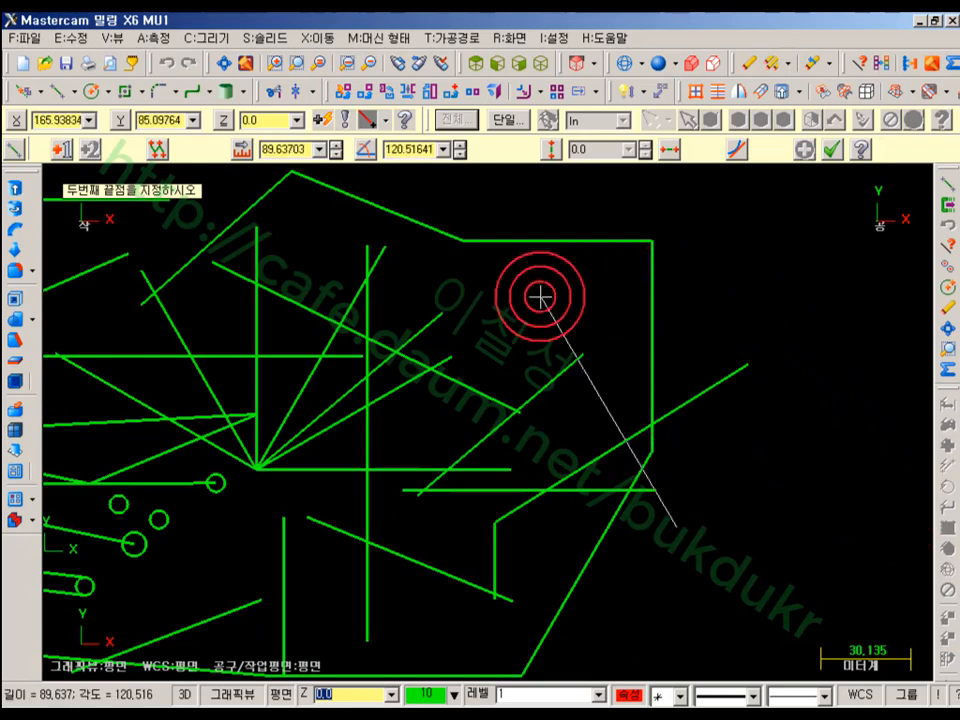
{"action": "right_click", "coordinate": [740, 297]}
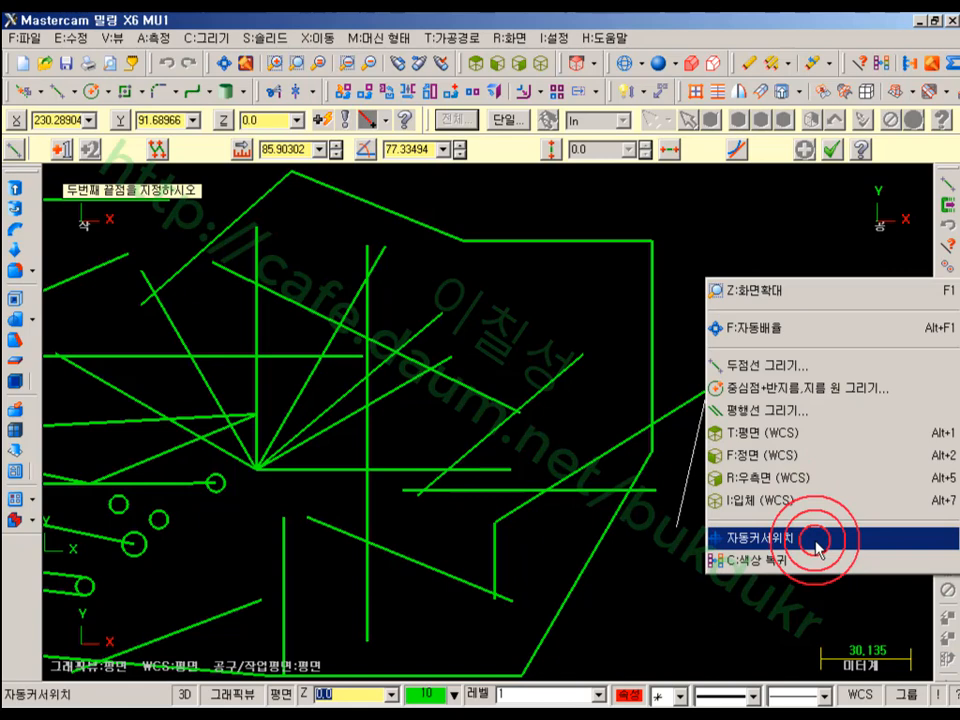
{"action": "left_click", "coordinate": [816, 546]}
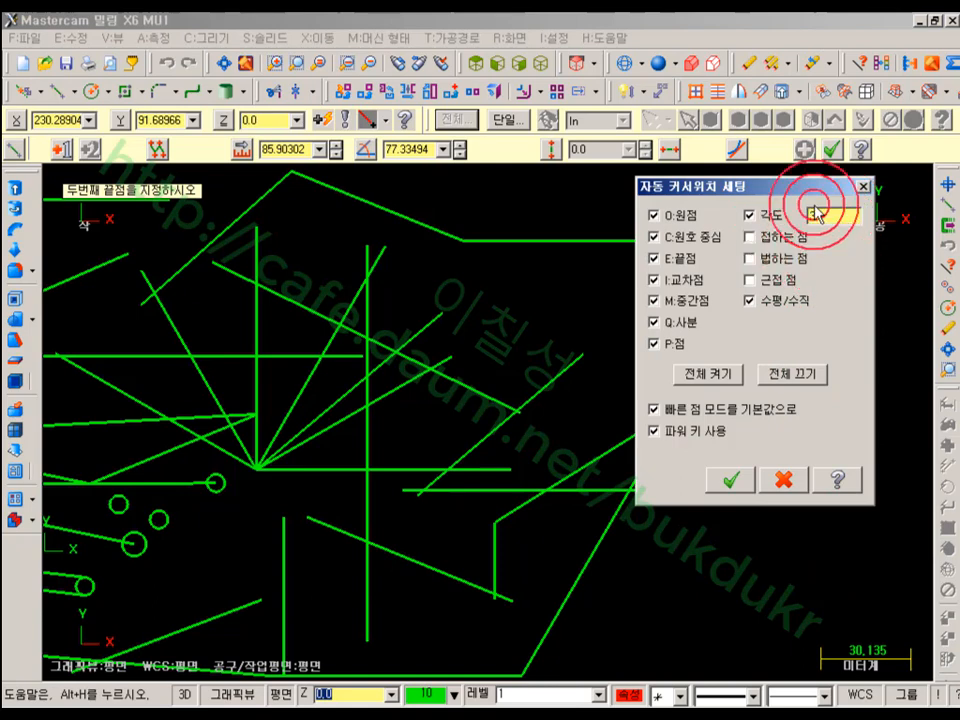
{"action": "left_click", "coordinate": [728, 478]}
{"action": "left_click", "coordinate": [877, 528]}
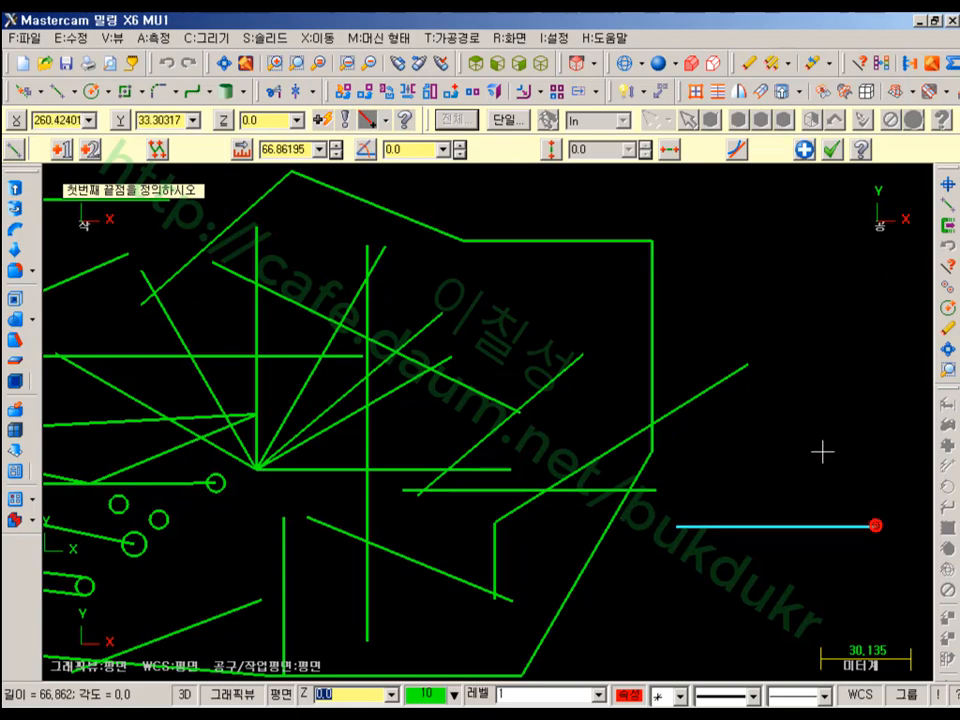
From the new horizontal line's left end, draw lines snapped at 30 degrees (about 68.9 mm), 60 degrees (about 69.5 mm) and 90 degrees.
{"action": "left_click", "coordinate": [679, 529]}
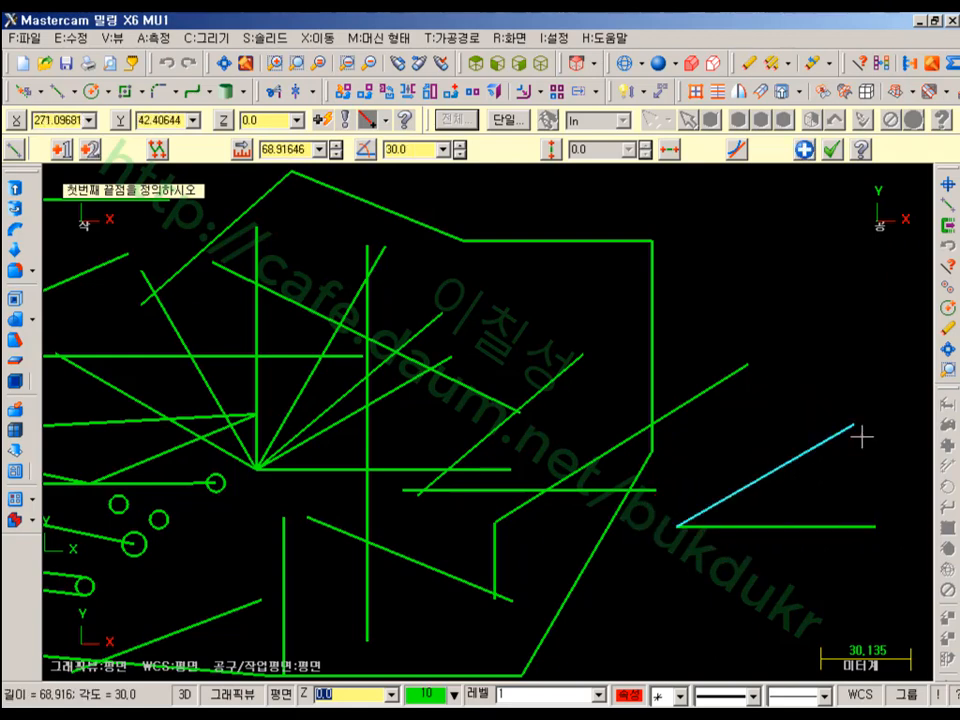
{"action": "left_click", "coordinate": [680, 523]}
{"action": "left_click", "coordinate": [780, 349]}
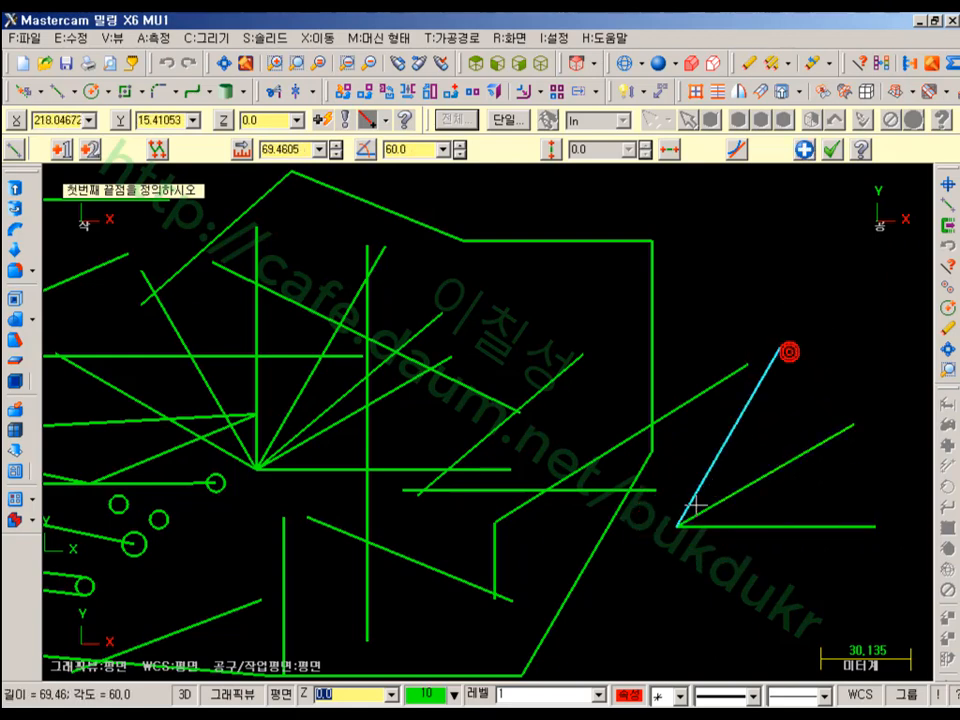
{"action": "left_click", "coordinate": [680, 522]}
{"action": "left_click", "coordinate": [711, 317]}
Complete the fan from the same point with lines snapped at 120, 150 and 180 degrees, the last about 73.5 mm long, and end the line command.
{"action": "left_click", "coordinate": [679, 524]}
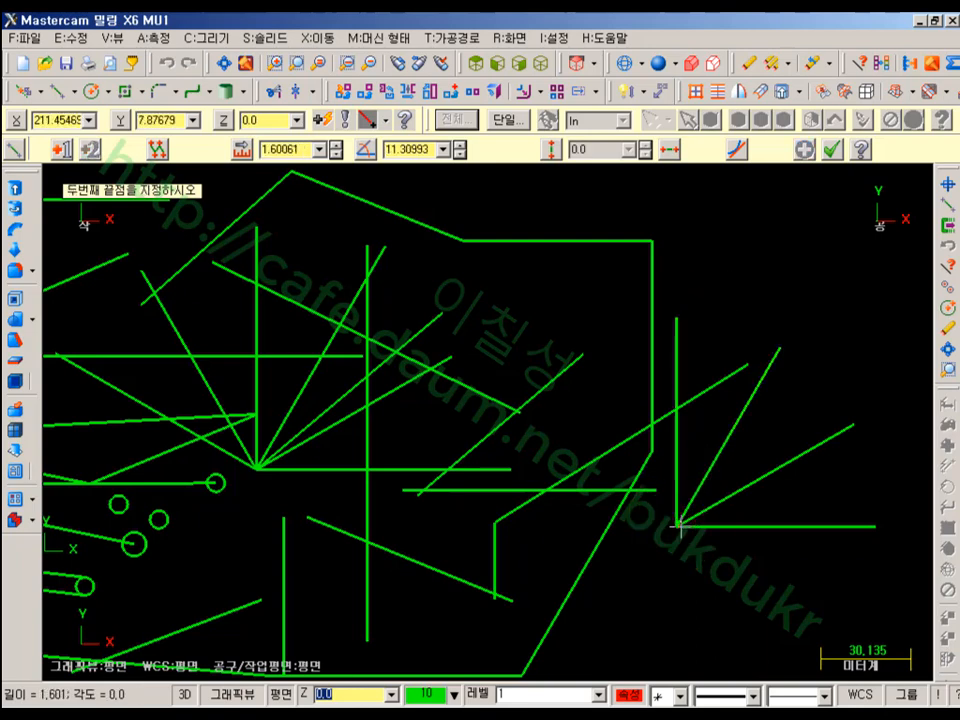
{"action": "left_click", "coordinate": [601, 389]}
{"action": "left_click", "coordinate": [679, 524]}
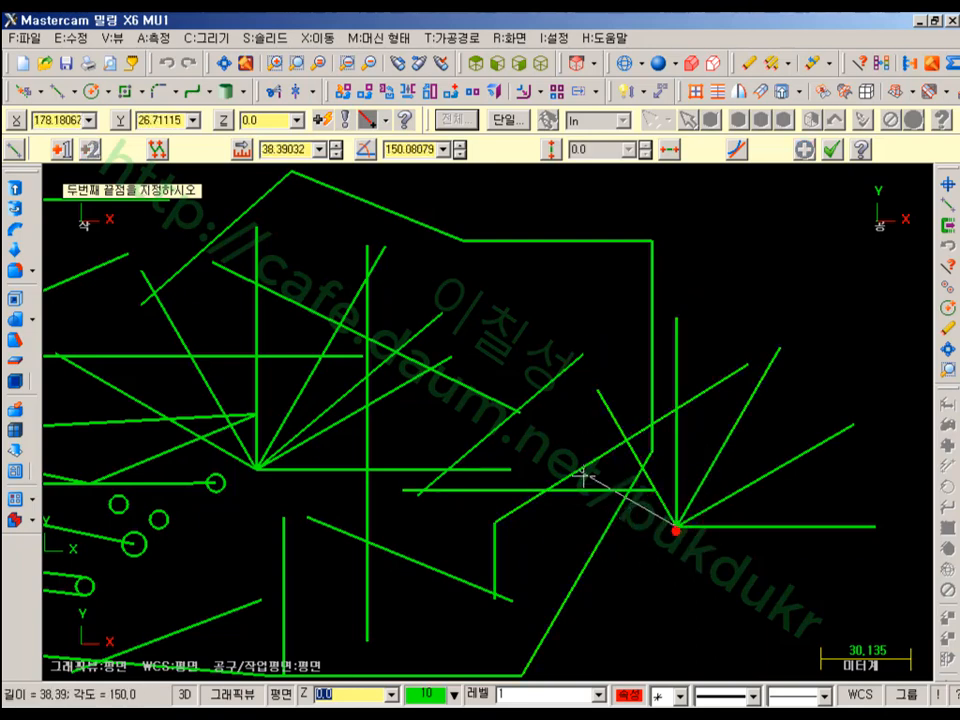
{"action": "left_click", "coordinate": [539, 451]}
{"action": "left_click", "coordinate": [679, 524]}
{"action": "left_click", "coordinate": [457, 530]}
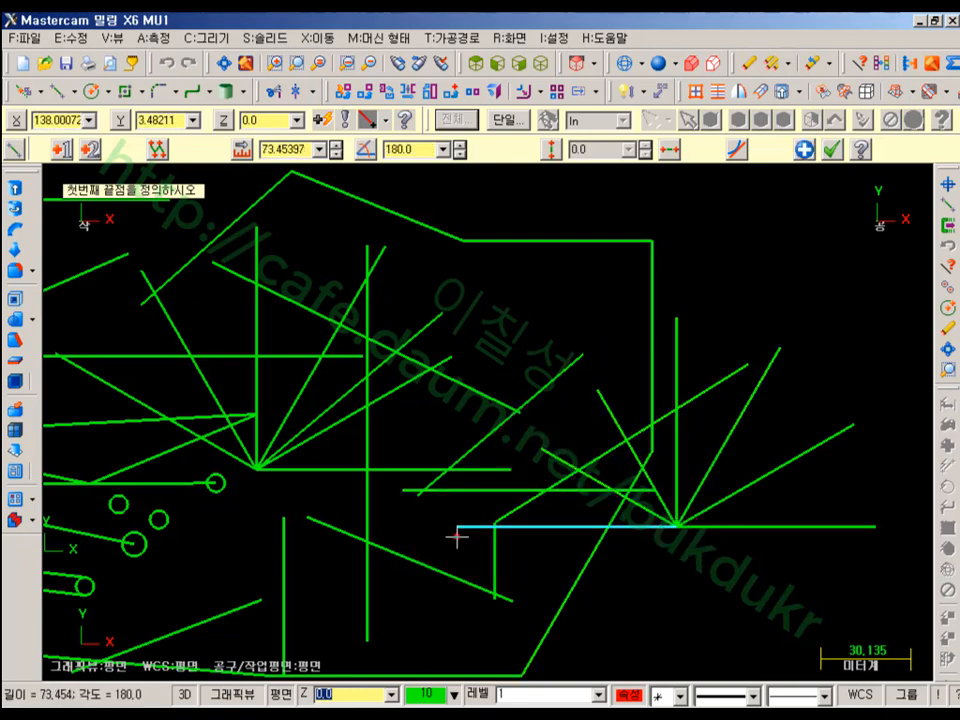
{"action": "scroll", "coordinate": [724, 491], "scroll_direction": "up", "scroll_amount": 3}
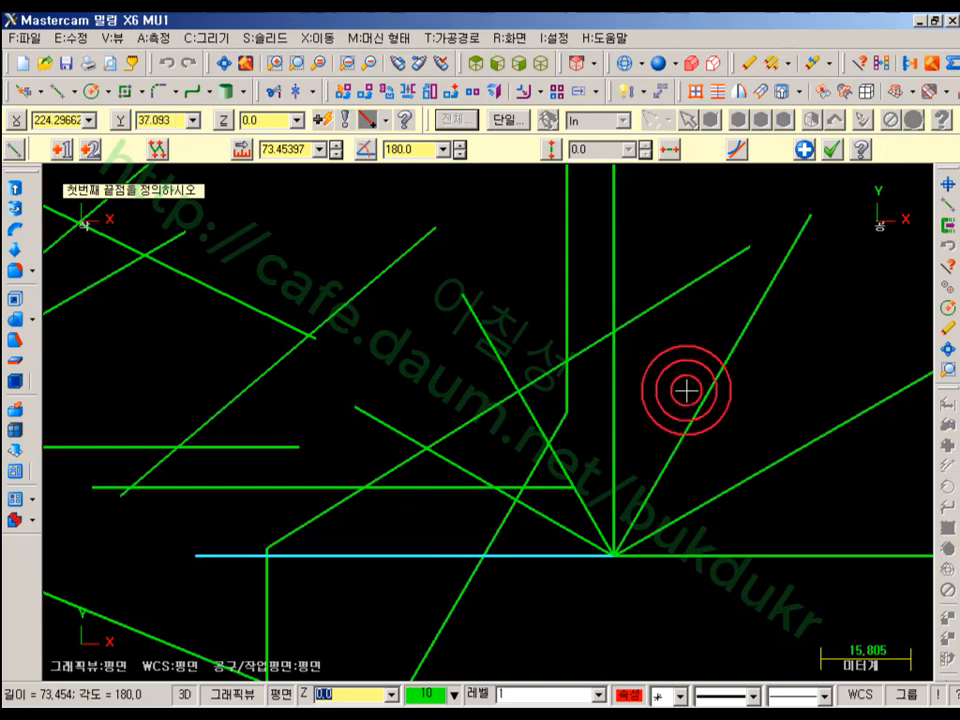
{"action": "scroll", "coordinate": [621, 343], "scroll_direction": "down", "scroll_amount": 3}
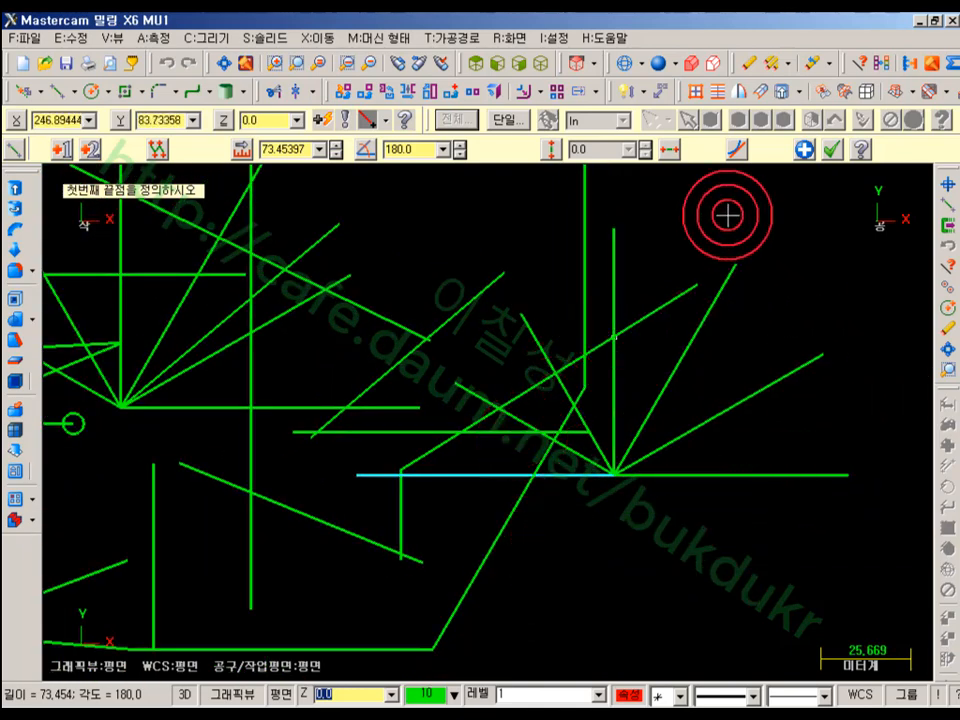
{"action": "left_click", "coordinate": [830, 152]}
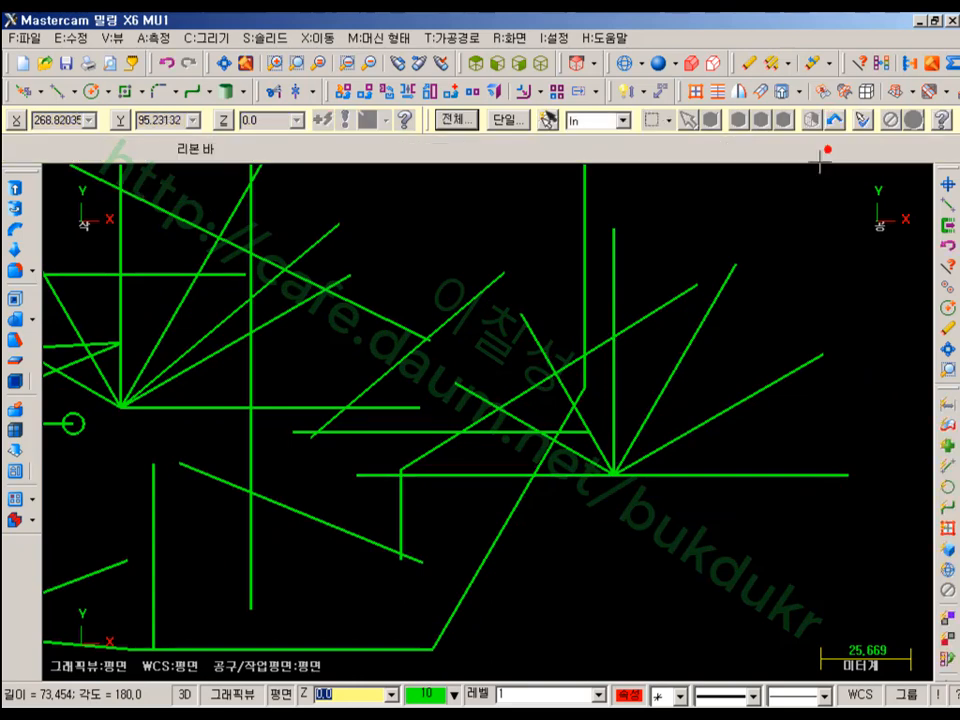
Turn off angle snapping in the AutoCursor settings.
{"action": "right_click", "coordinate": [624, 354]}
{"action": "left_click", "coordinate": [701, 600]}
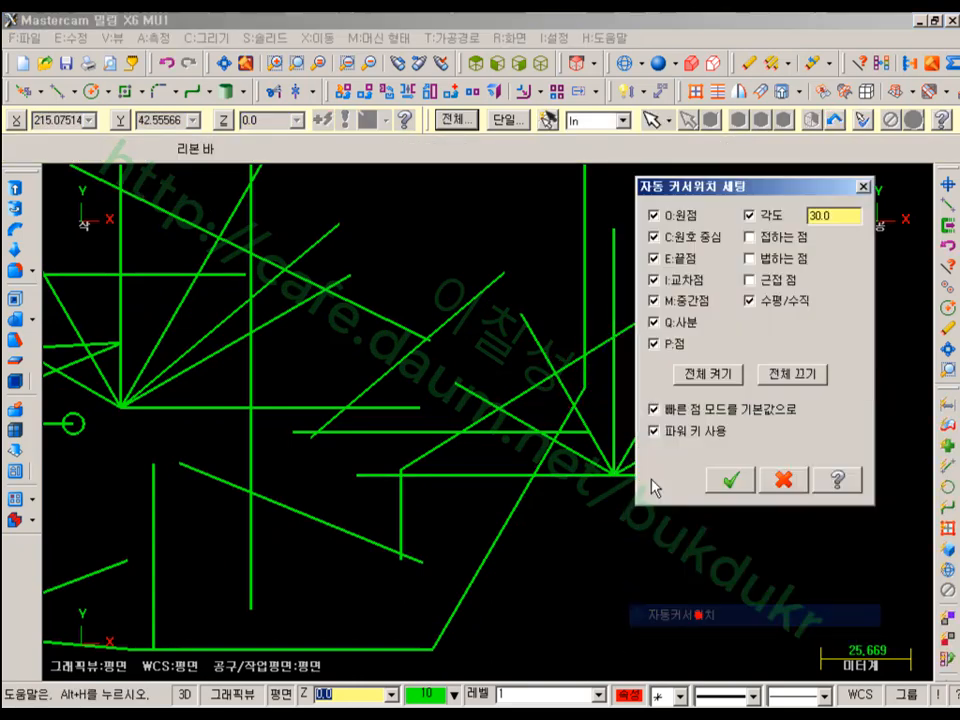
{"action": "left_click", "coordinate": [748, 238]}
{"action": "left_click", "coordinate": [820, 217]}
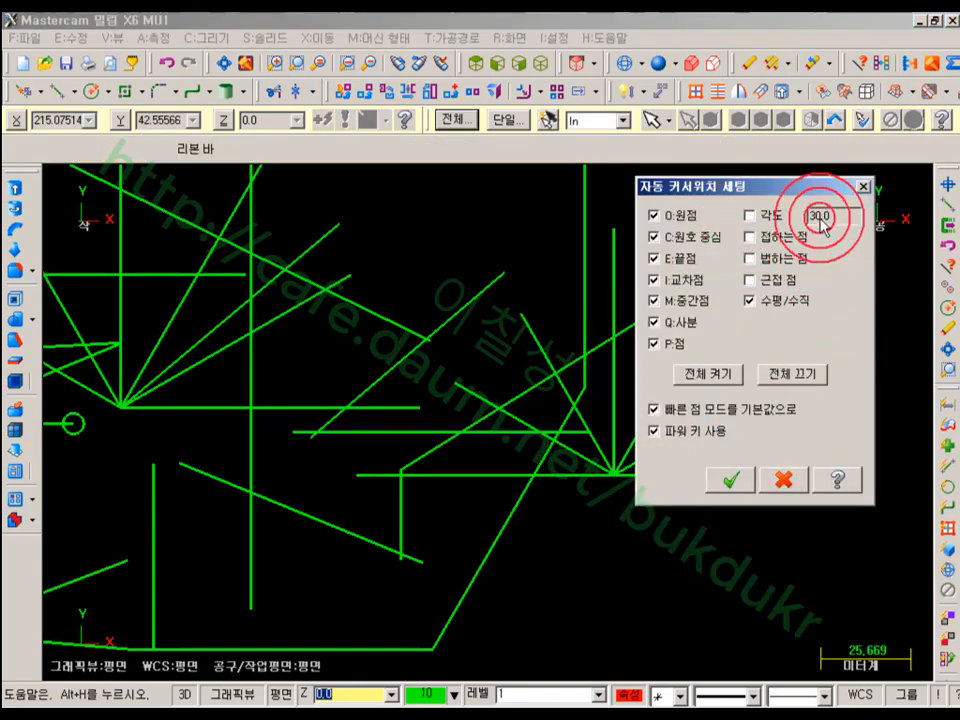